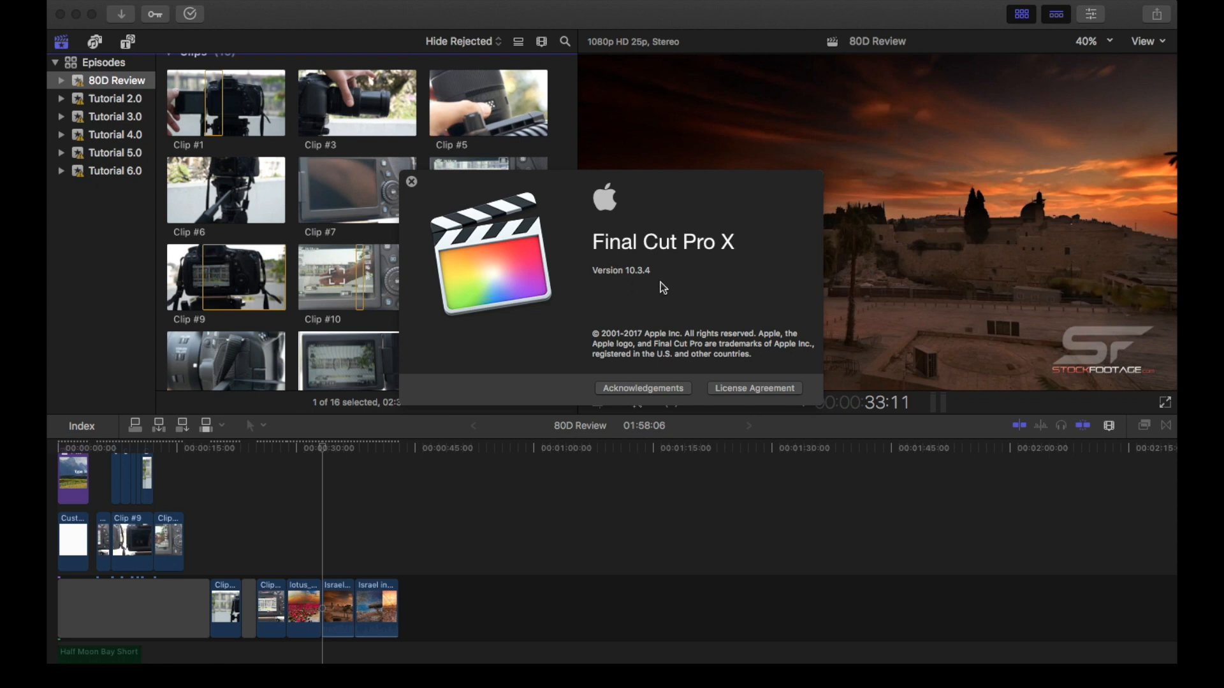
Close the version information window and look over the available Transform, Crop and Distort tools.
left_click(411, 182)
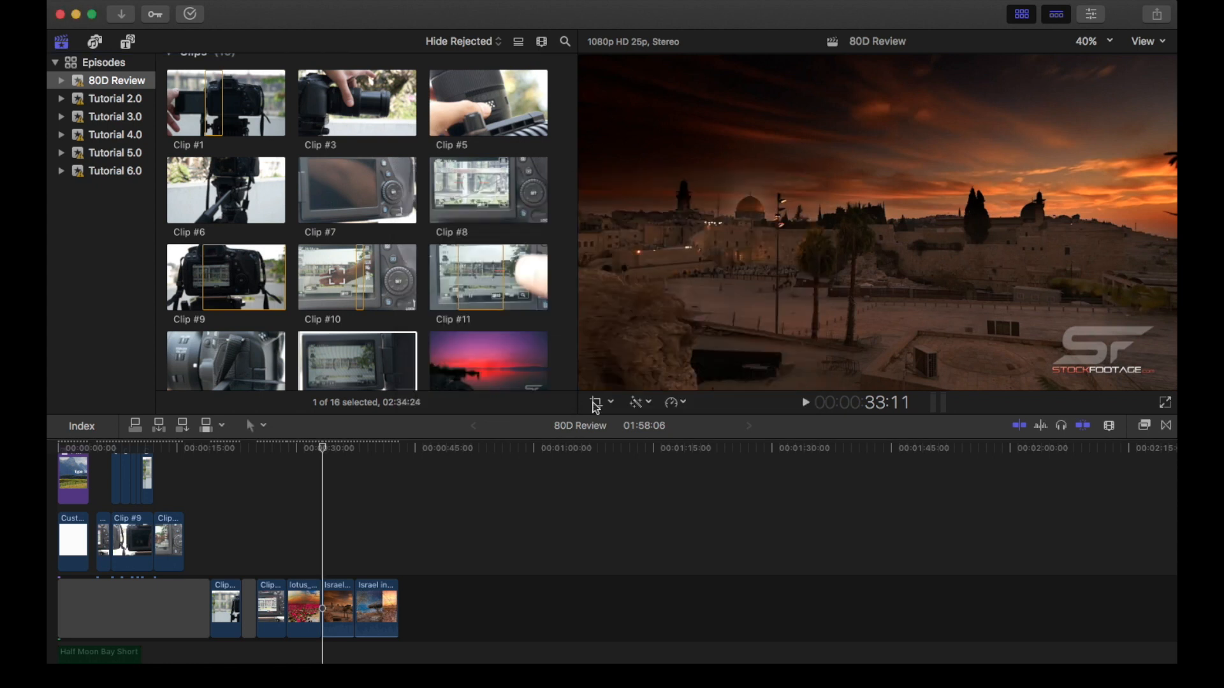
left_click(612, 404)
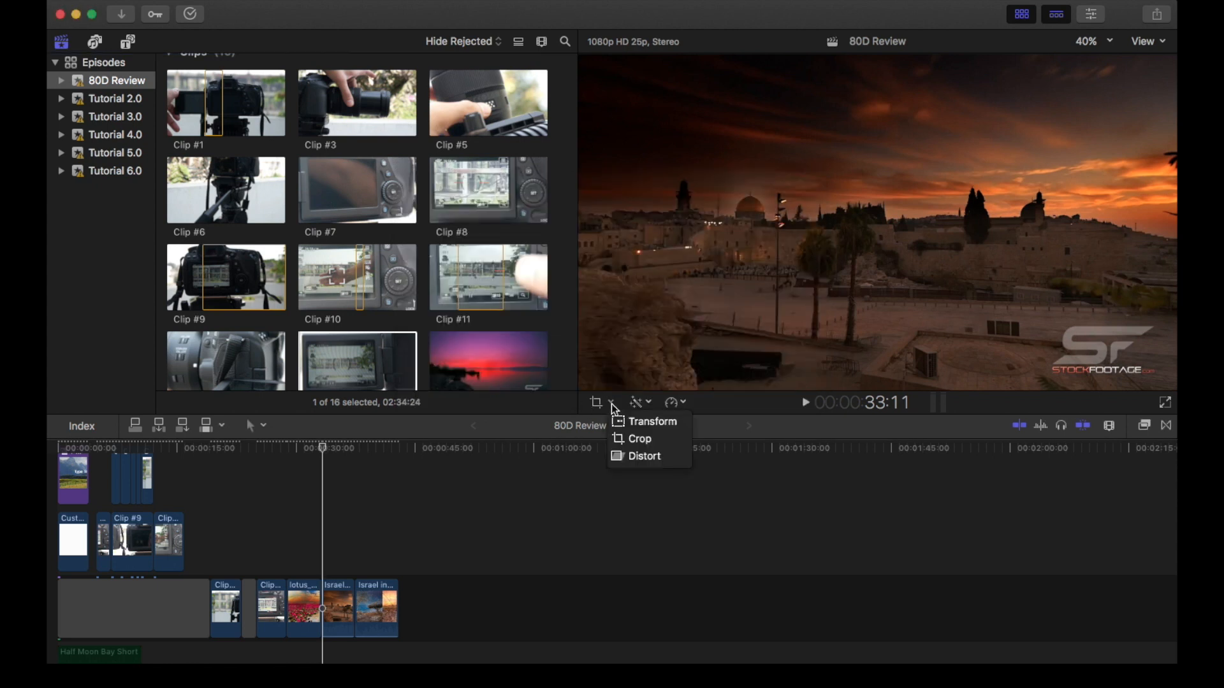
left_click(610, 403)
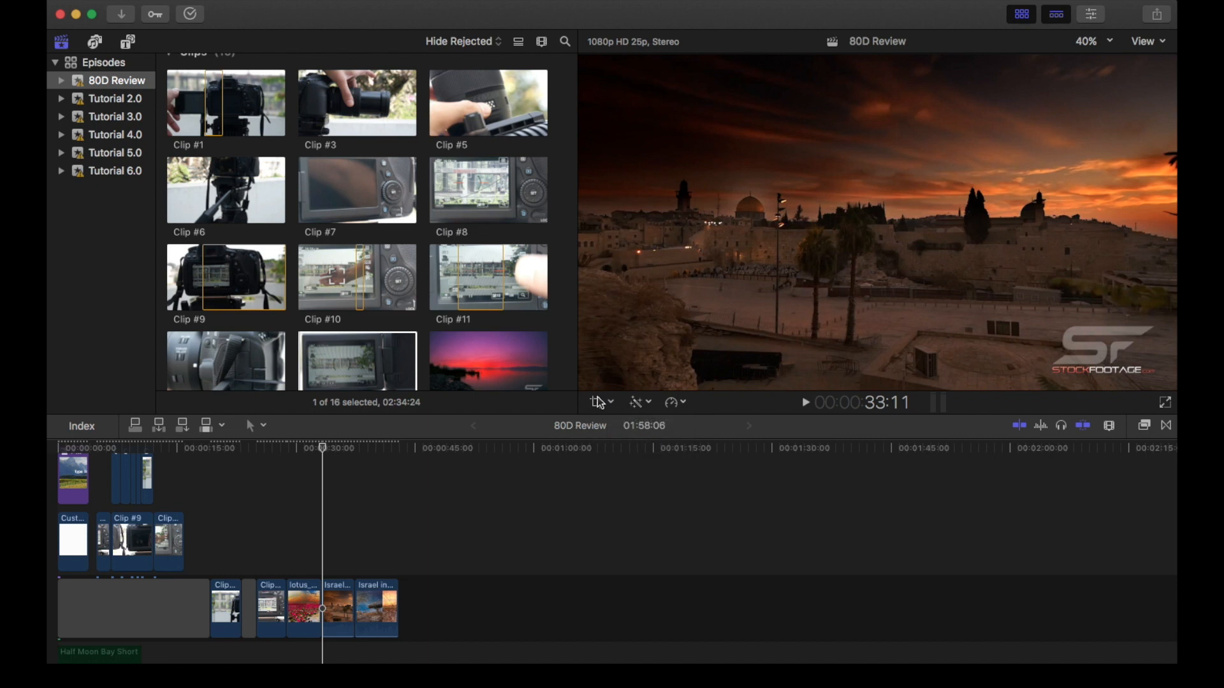
left_click(598, 402)
left_click(606, 406)
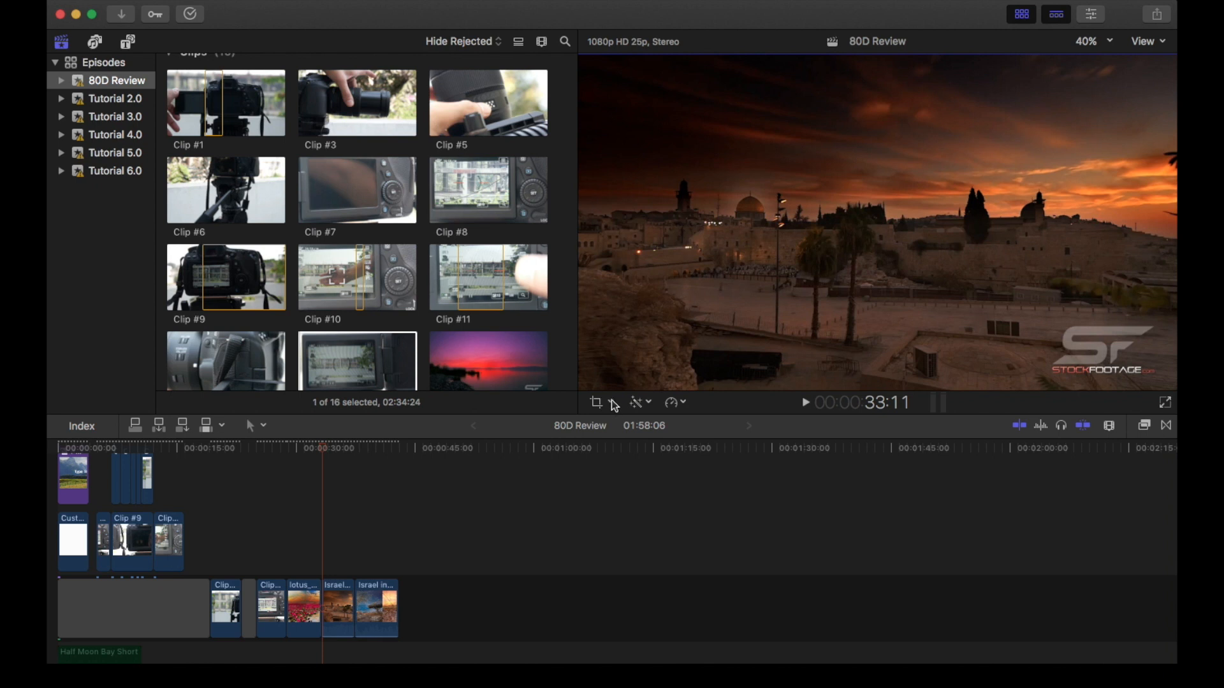
left_click(613, 402)
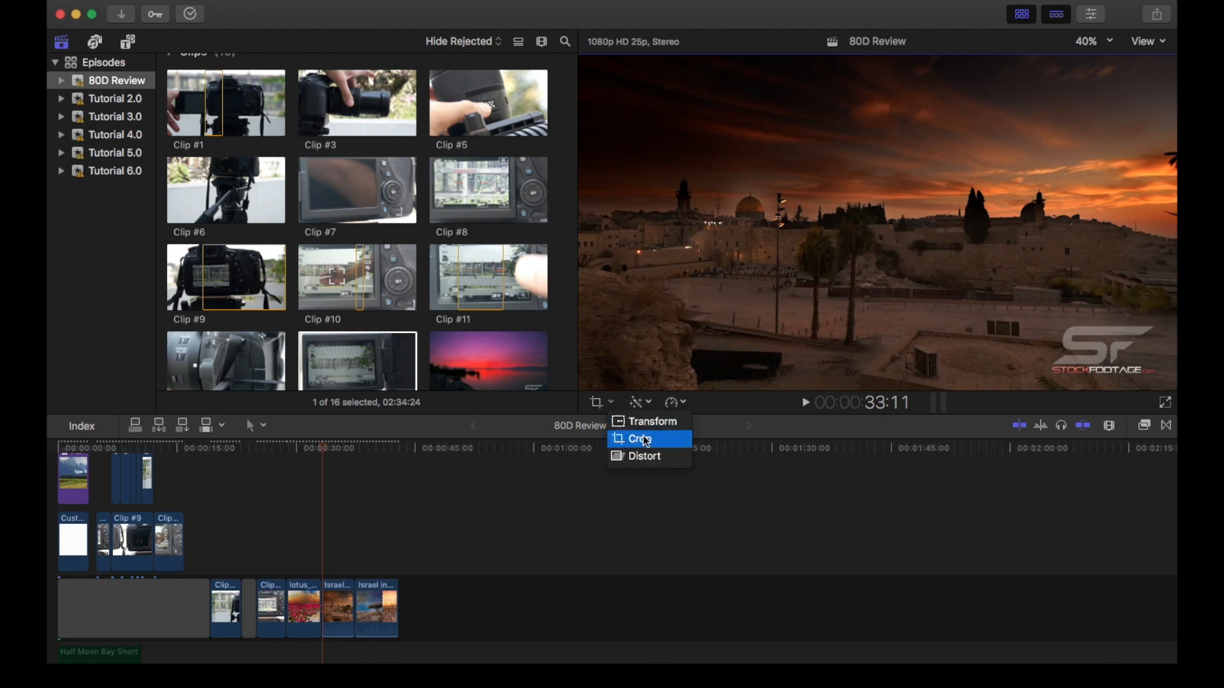
left_click(607, 401)
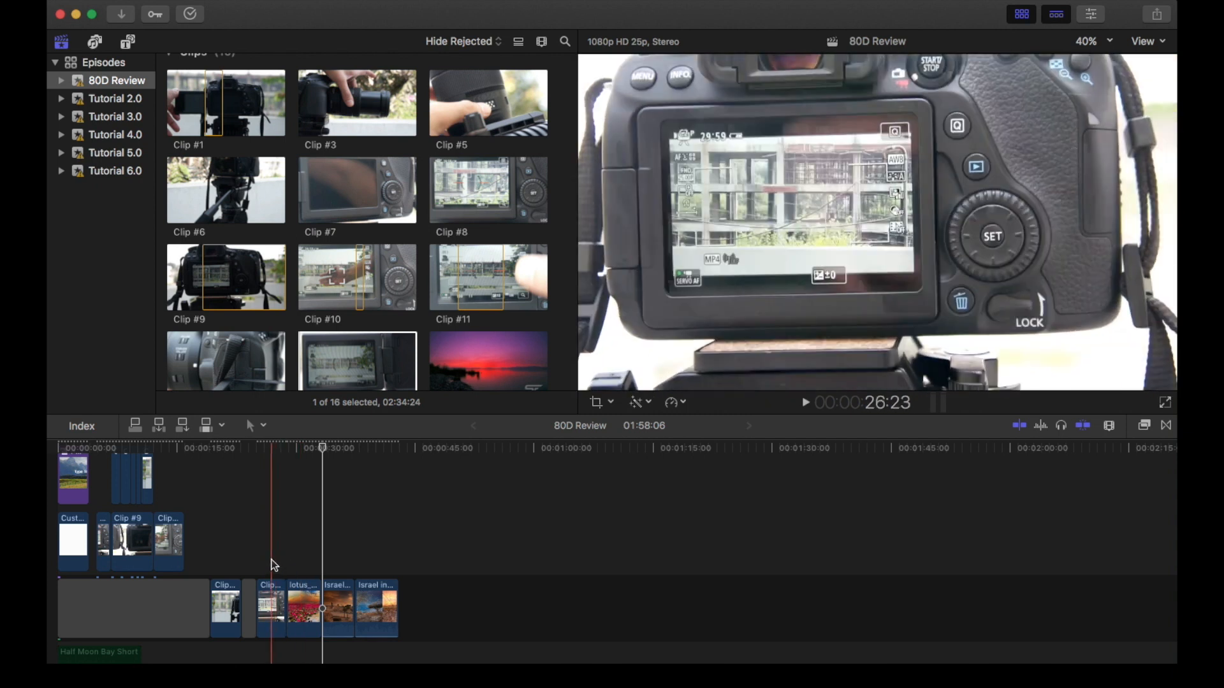
Enlarge the first Israel in 4K clip with Transform at 25% viewer scale, and shift it toward the frame's lower right.
key("super+equal")
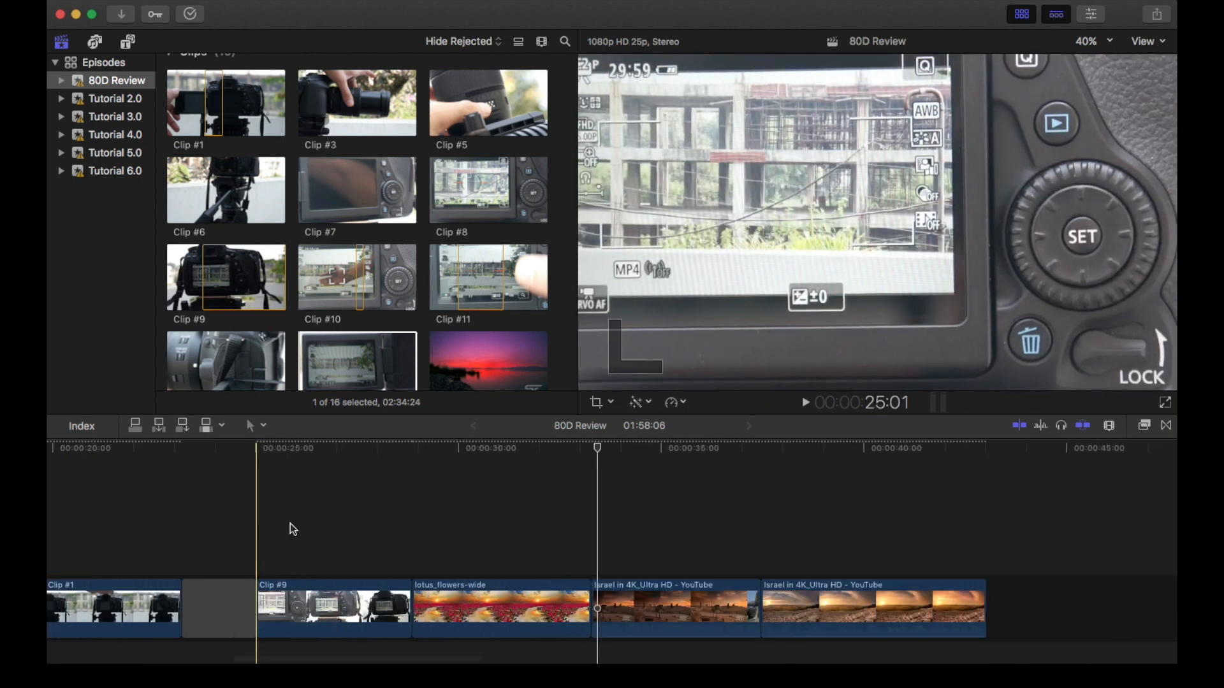
left_click(611, 405)
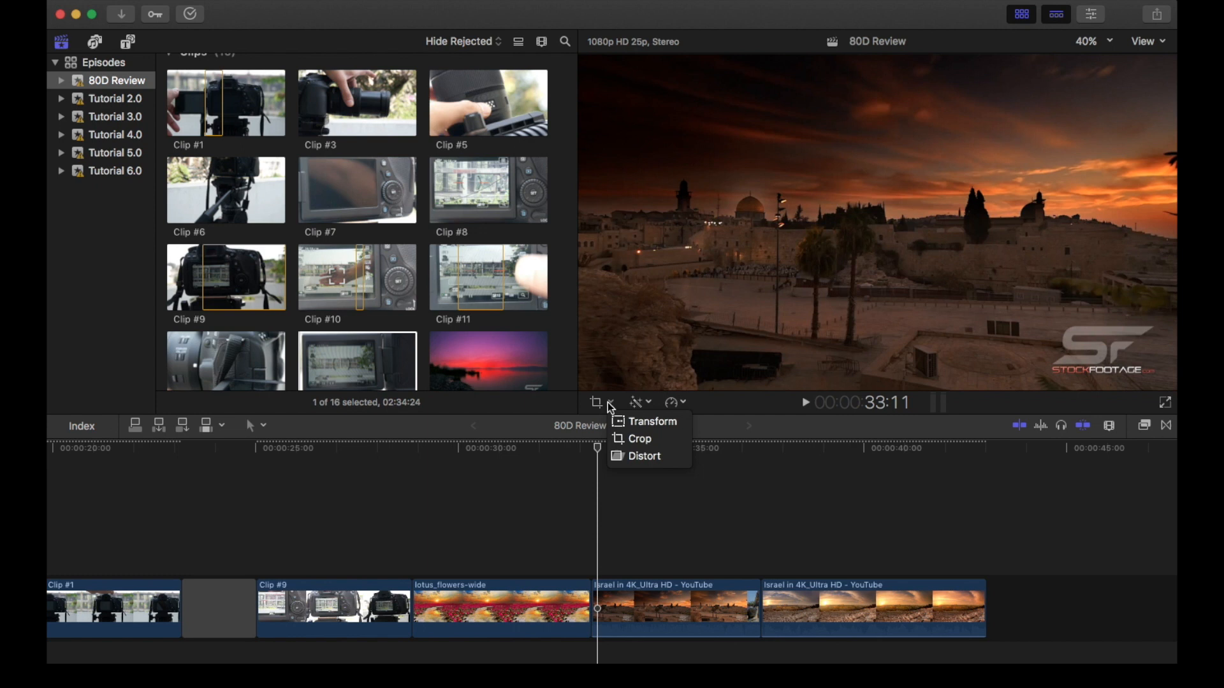
left_click(597, 403)
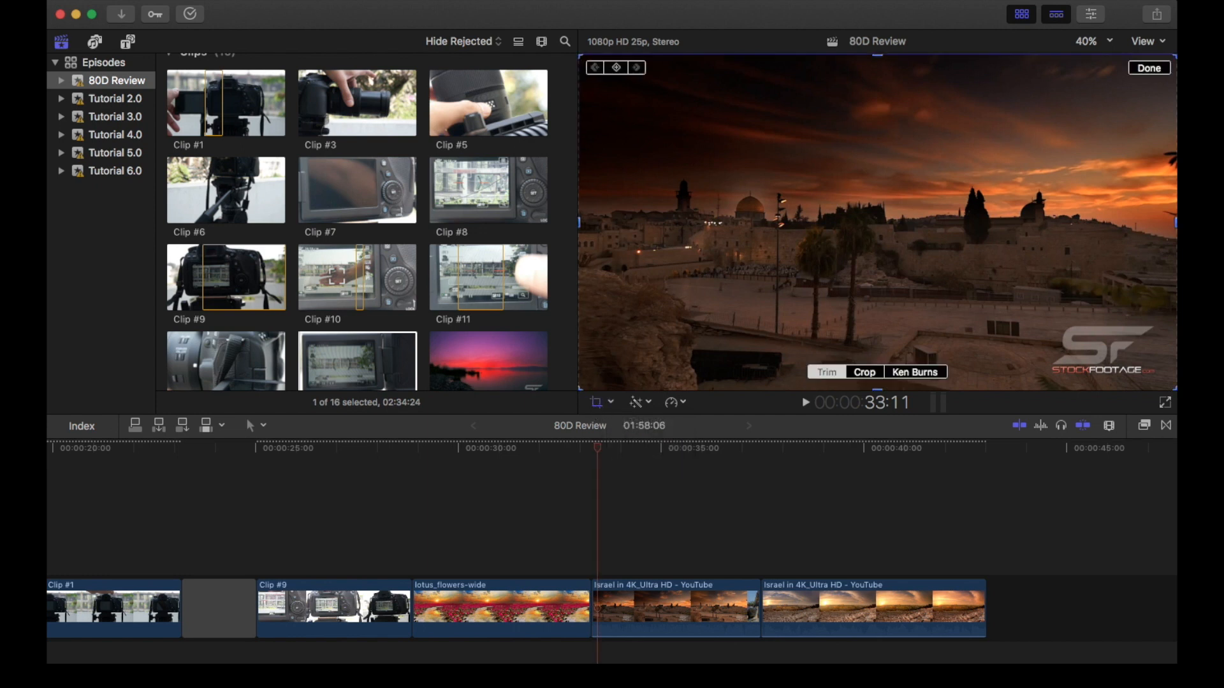
left_click(611, 403)
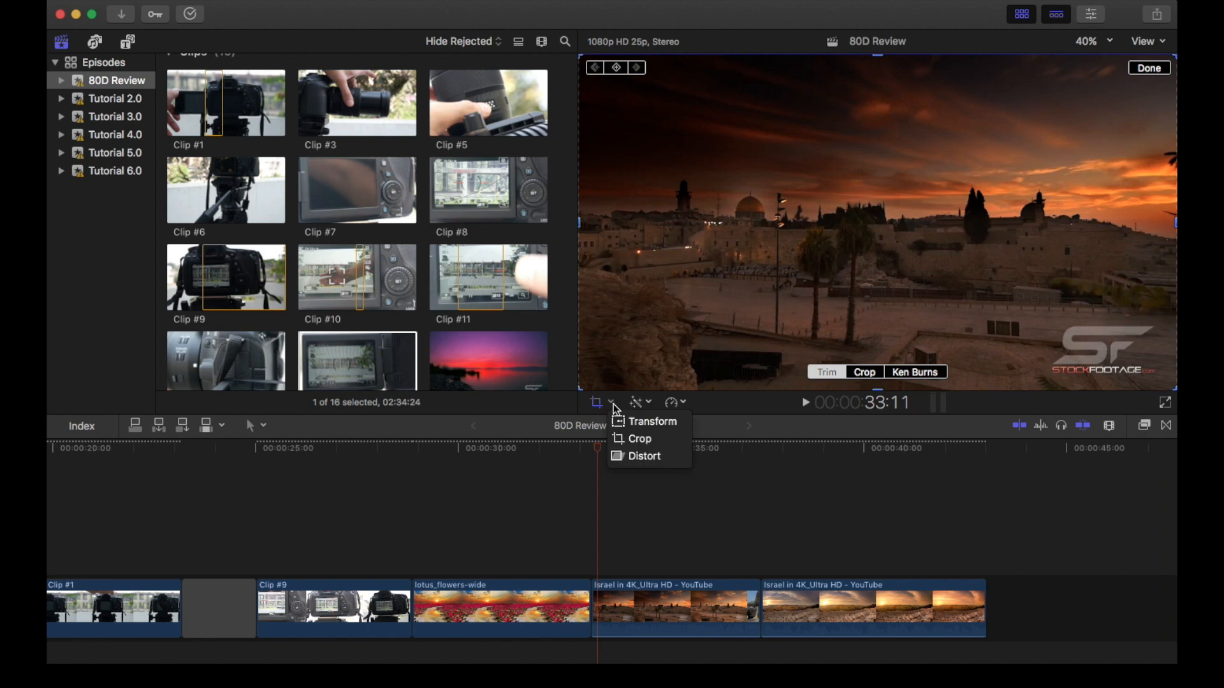
left_click(642, 423)
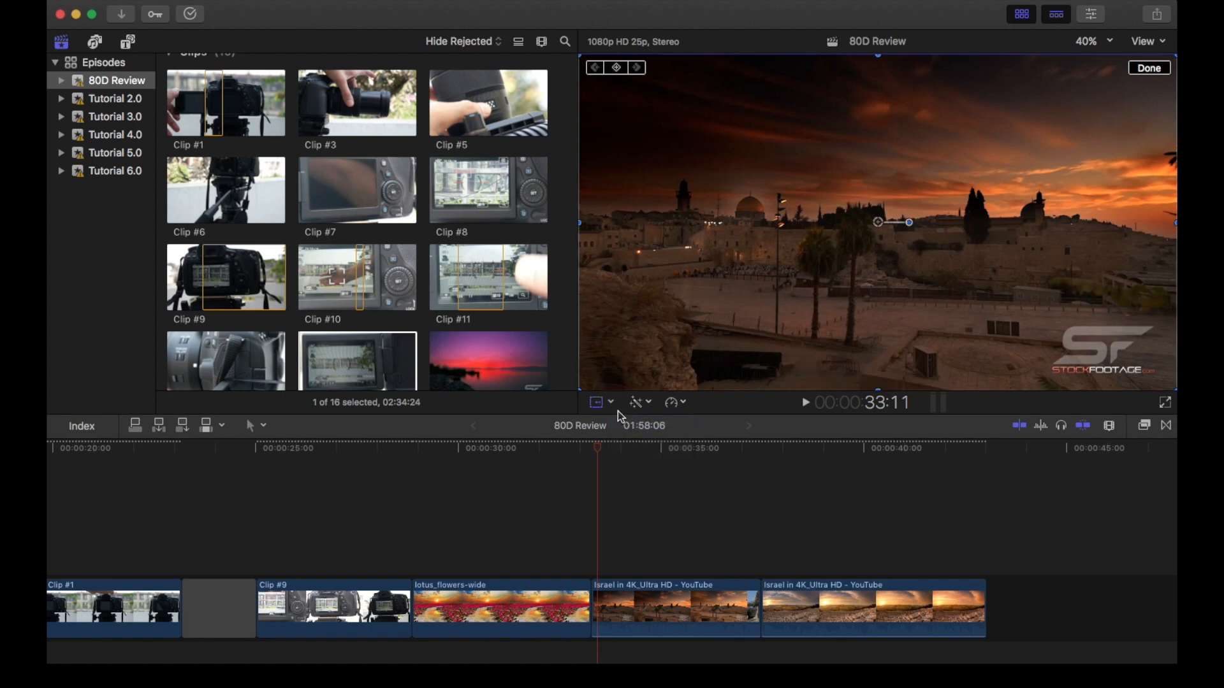
left_click(1113, 42)
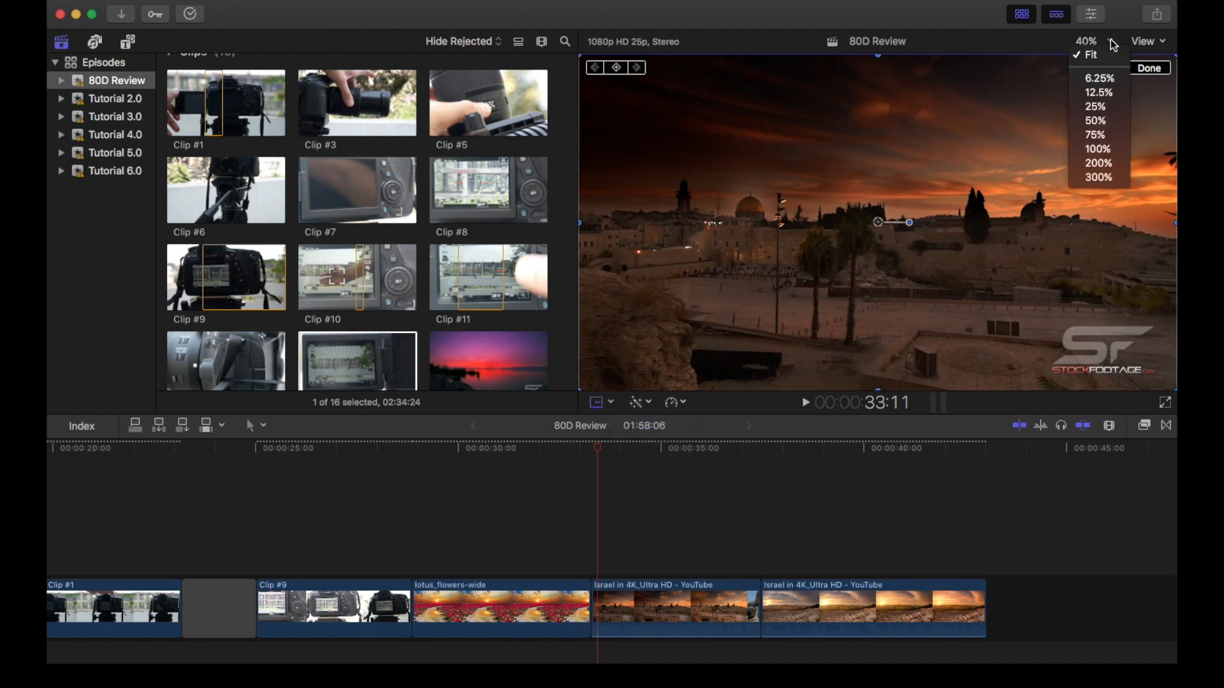
left_click(1103, 105)
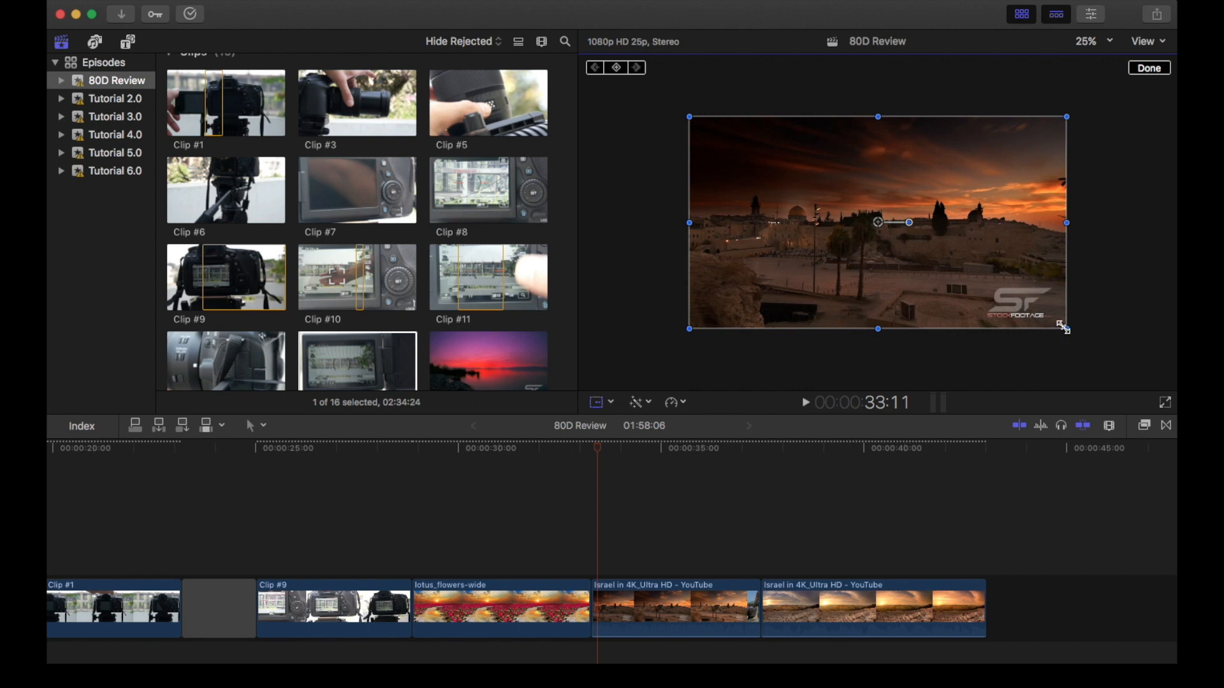
left_click_drag(1063, 327, 1129, 378)
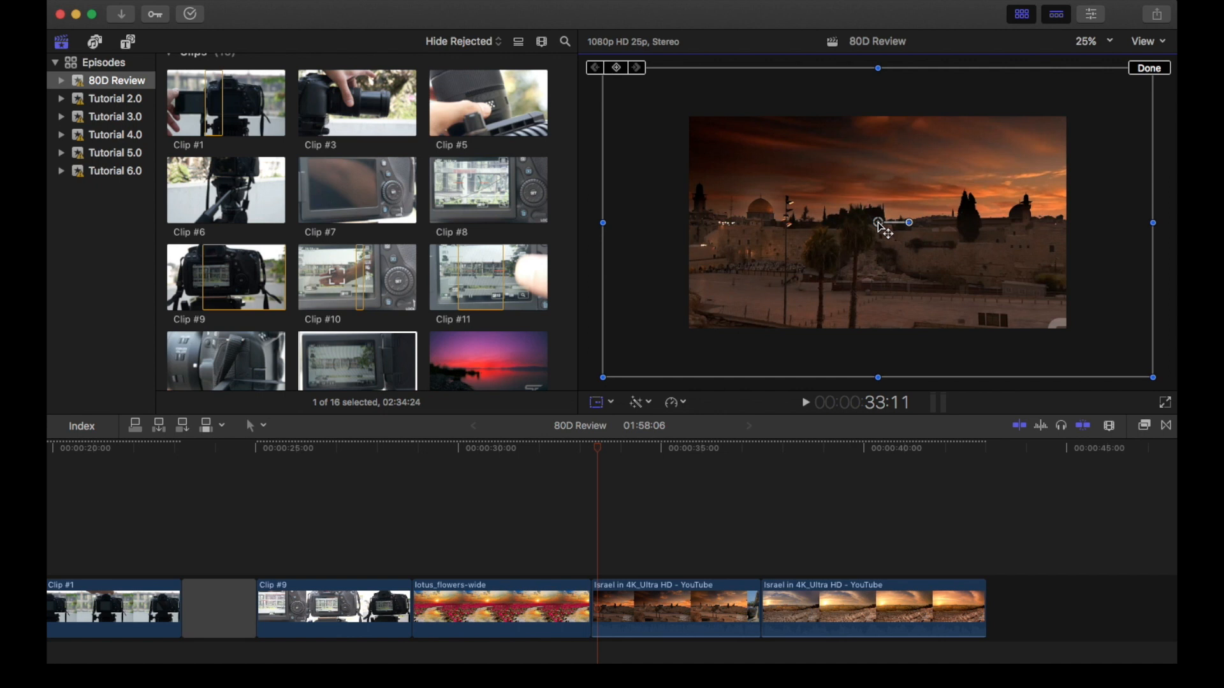
left_click_drag(880, 224, 962, 254)
left_click(1170, 71)
left_click(1108, 43)
left_click(1103, 58)
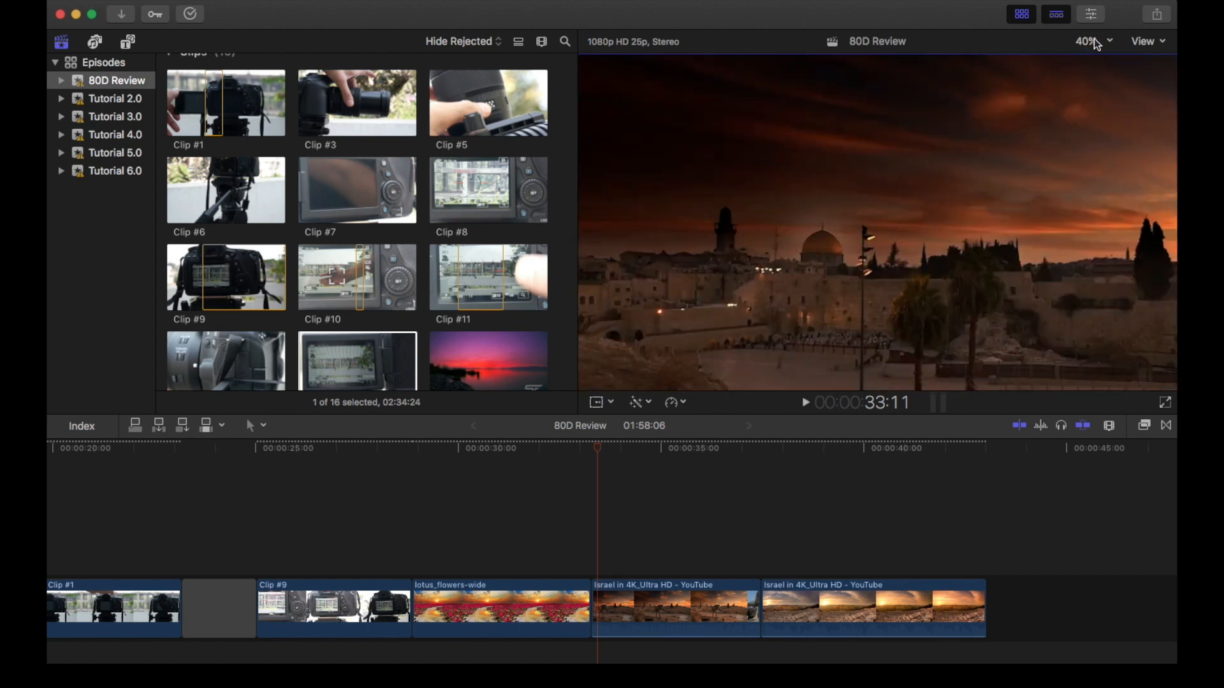
Reopen Transform on the Israel clip at 25% viewer scale, reduce its size and reposition it near the frame's center.
left_click(1097, 44)
left_click(1113, 113)
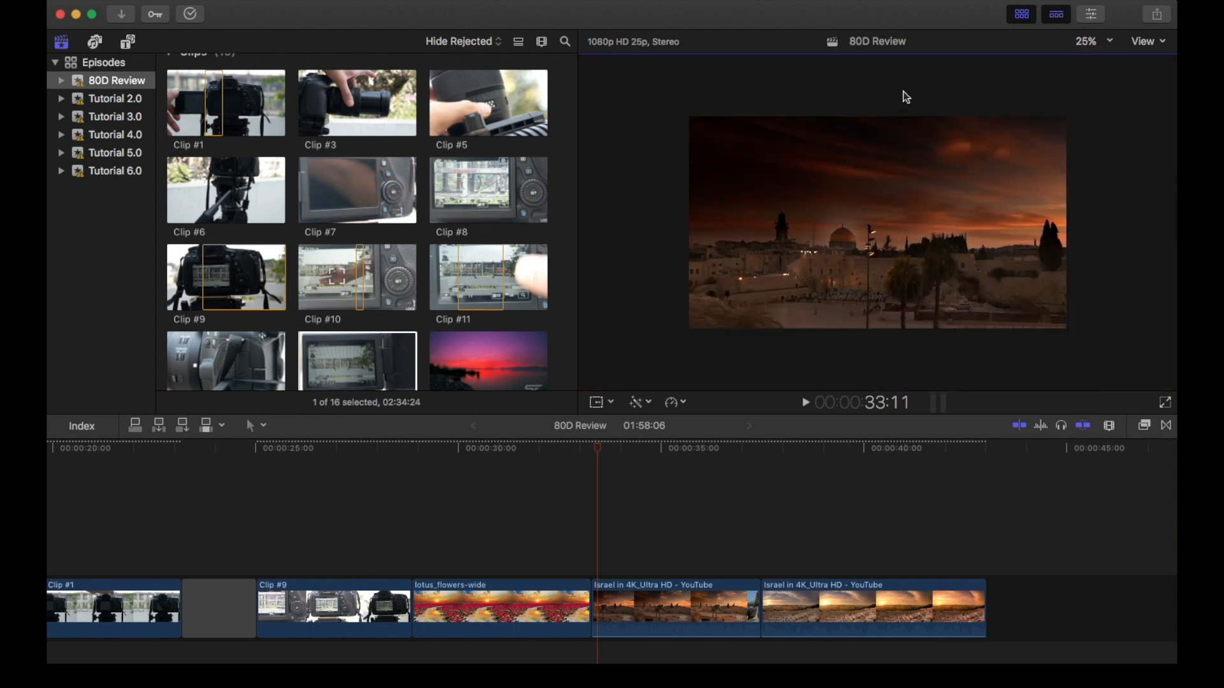
left_click(597, 403)
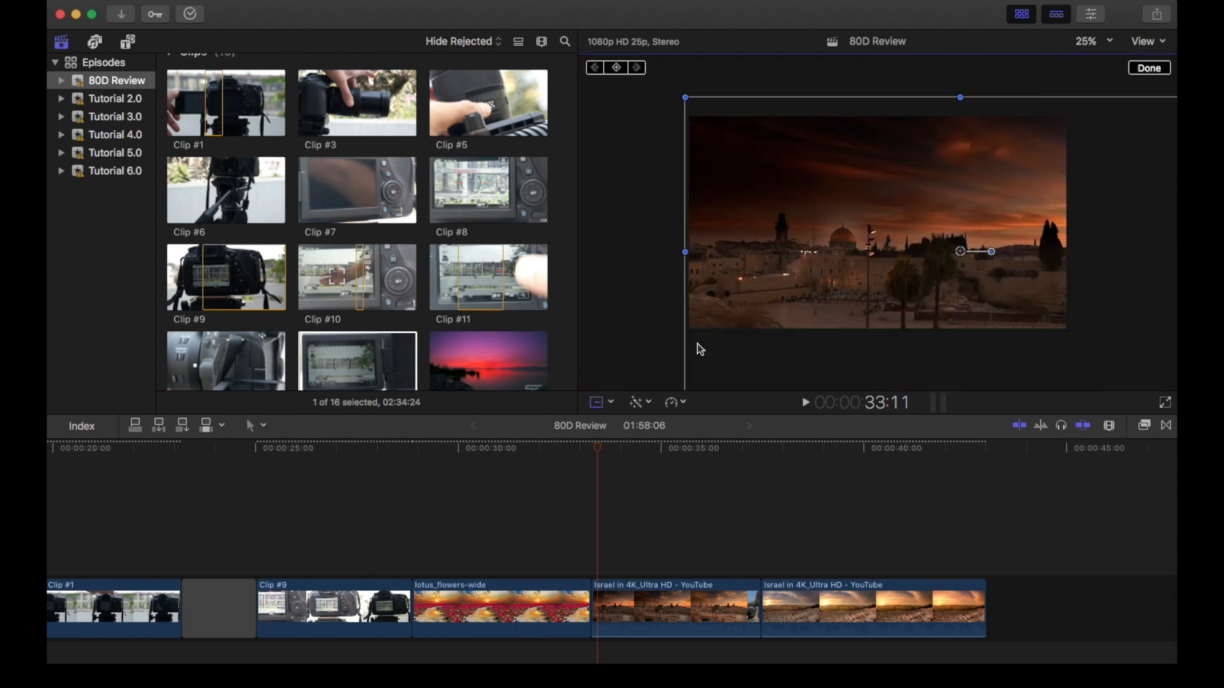
left_click_drag(685, 97, 820, 170)
left_click_drag(965, 262, 821, 187)
left_click_drag(957, 256, 1027, 296)
left_click_drag(932, 262, 1005, 306)
left_click_drag(1101, 344, 1102, 345)
left_click_drag(925, 241, 987, 216)
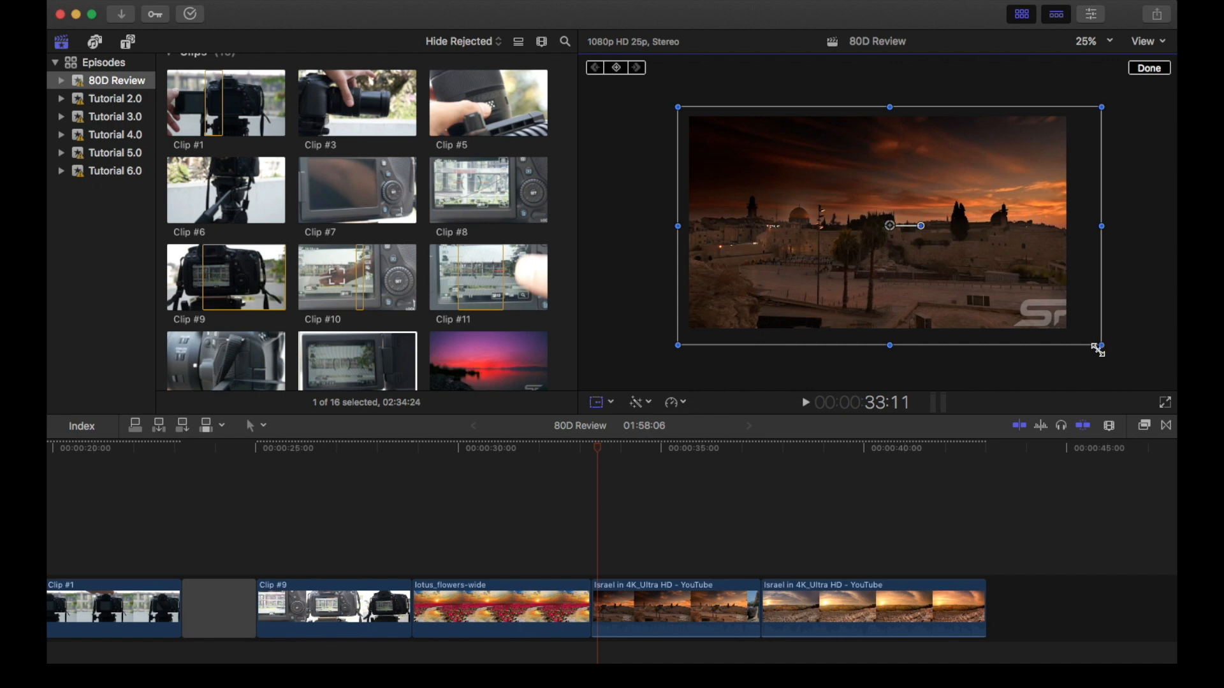
Adjust the Israel clip's width and height independently using its edge and corner handles, and finish the transform.
left_click_drag(1100, 348, 1076, 343)
mouse_move(892, 347)
left_mouse_down()
mouse_move(885, 296)
mouse_move(899, 352)
mouse_move(899, 328)
left_mouse_up()
left_click_drag(704, 227, 760, 227)
left_click_drag(759, 322, 719, 350)
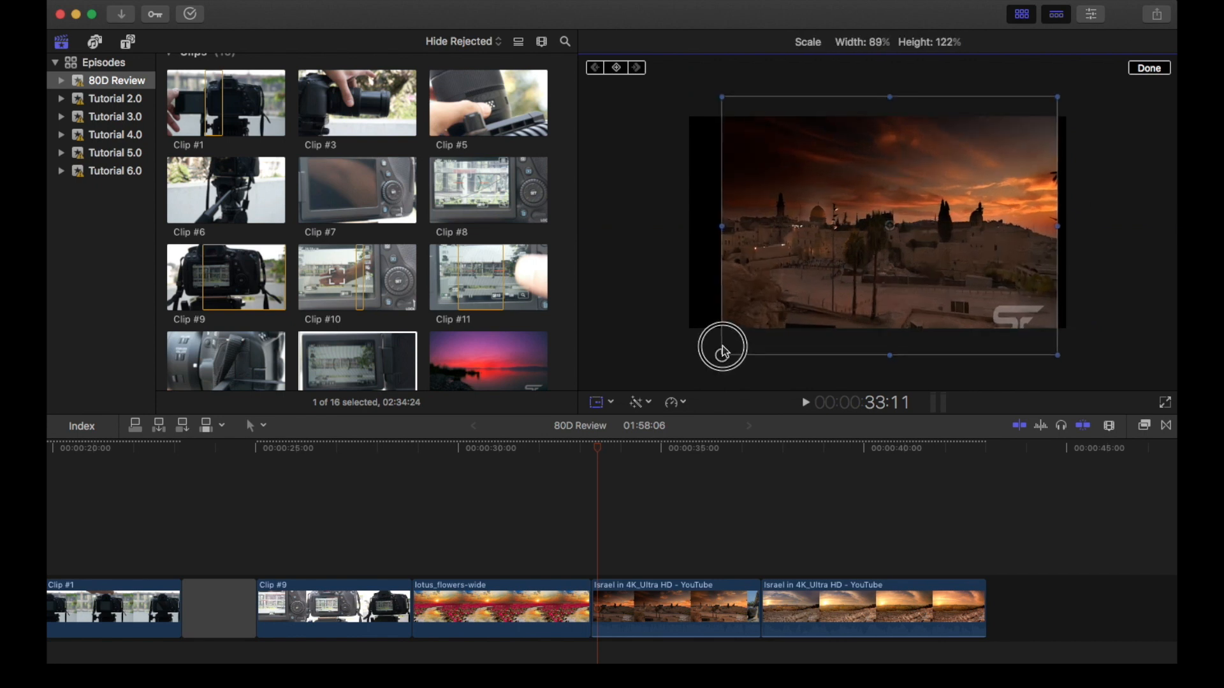
left_click(1154, 68)
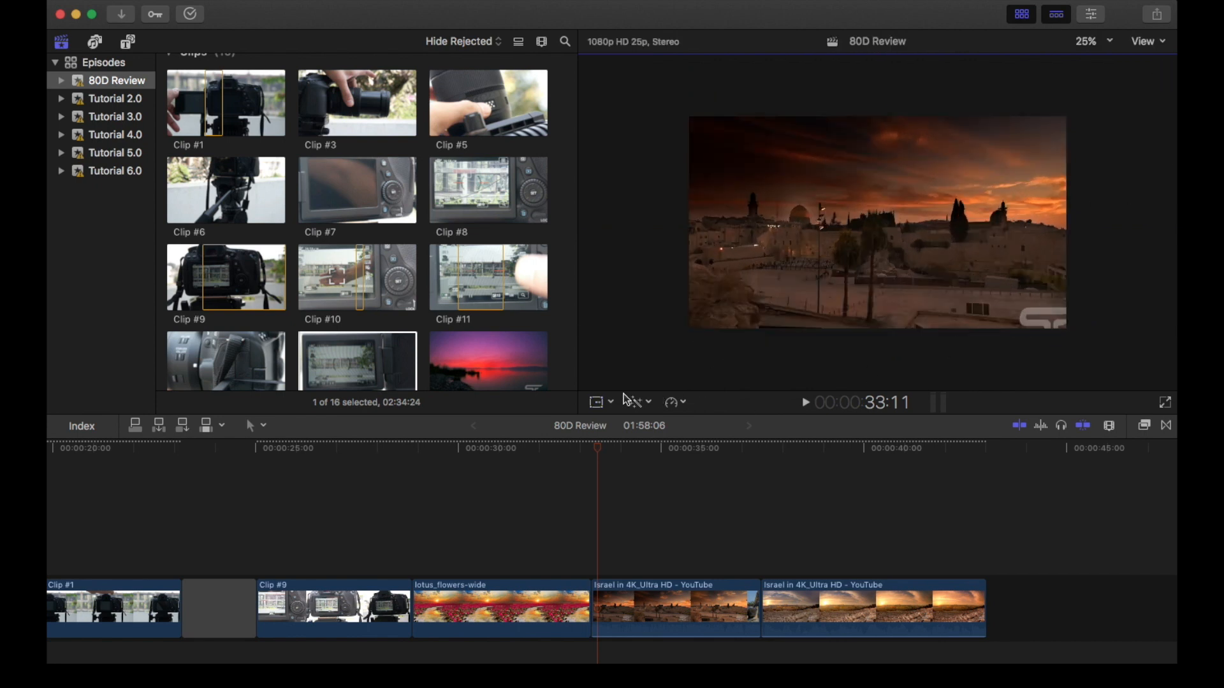
Check the Israel clip's Transform outline, close it, and fit the image to the viewer.
left_click(607, 403)
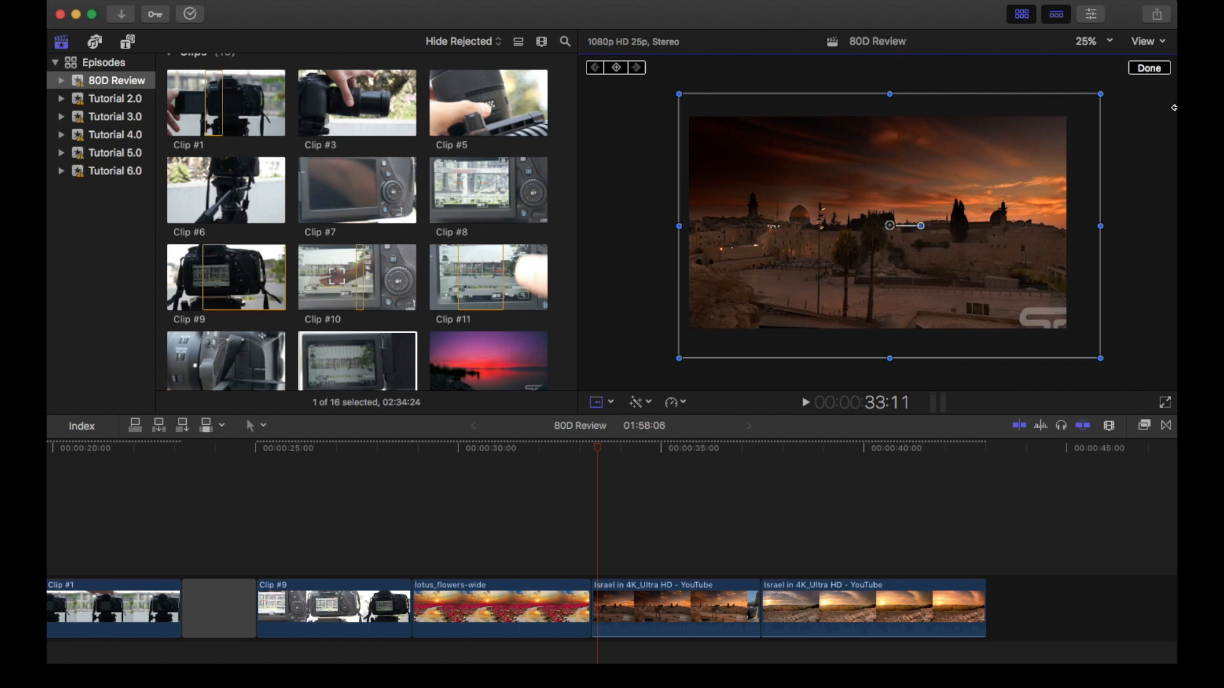
left_click(1154, 68)
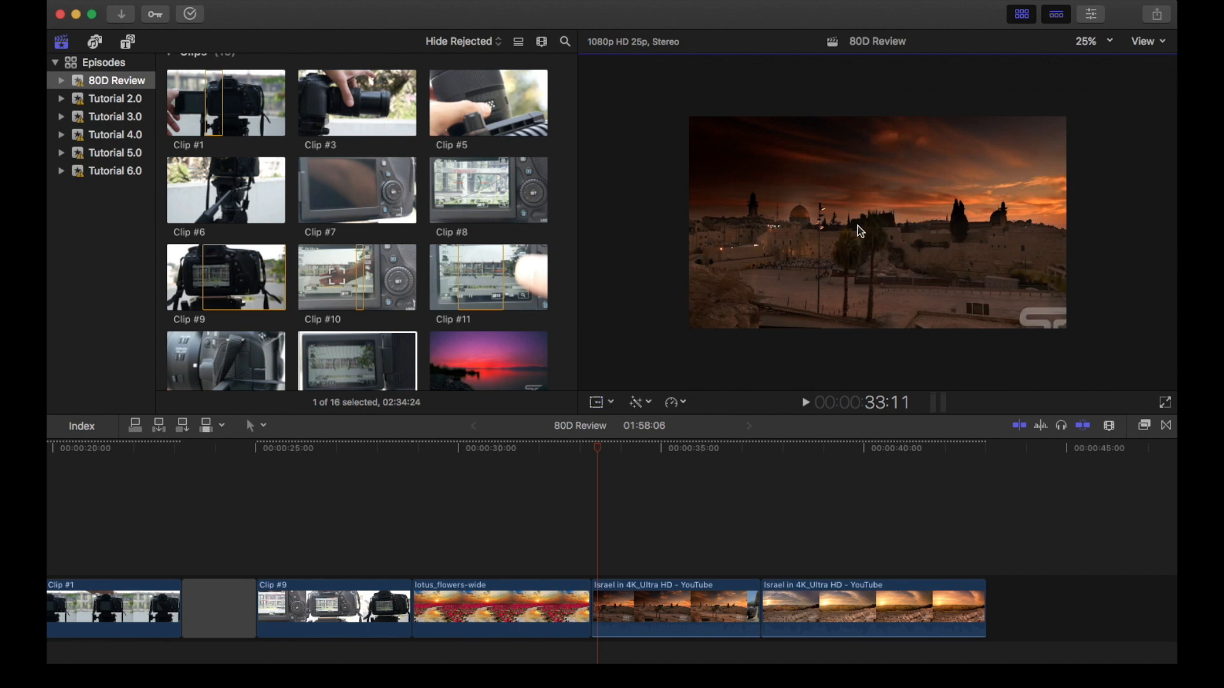
left_click(1101, 46)
left_click(1102, 54)
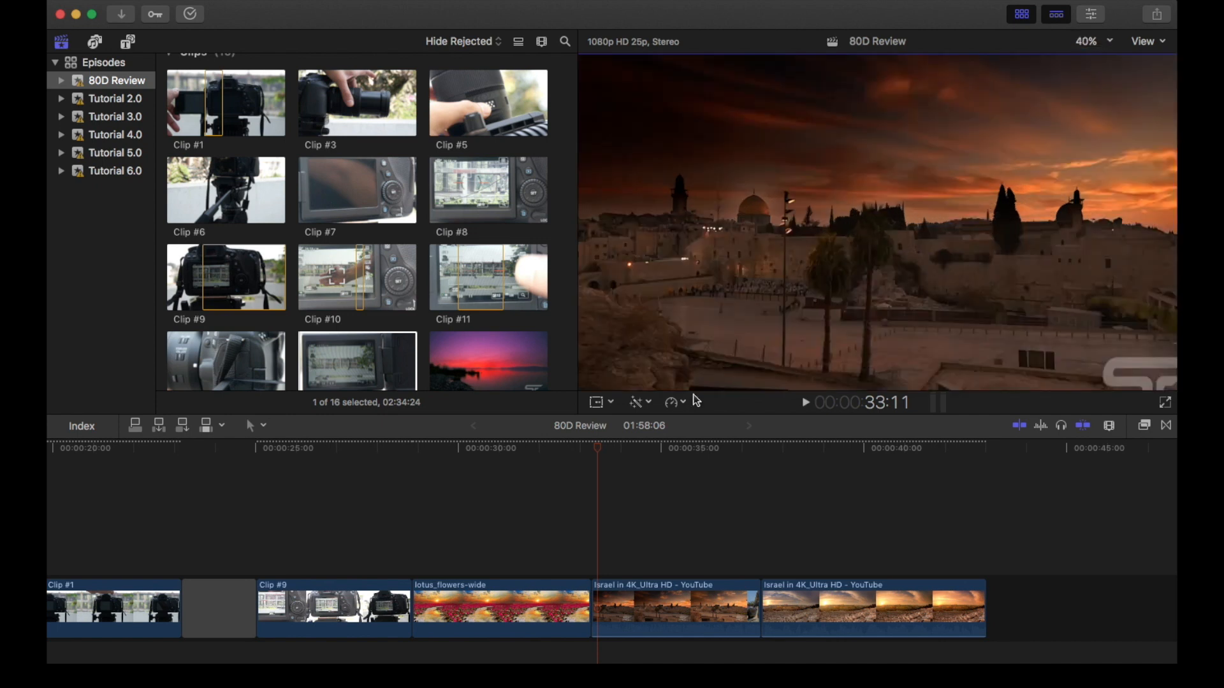
Switch the Israel clip to the Crop tool, preview the Crop and Ken Burns modes, and return to Trim.
left_click(607, 404)
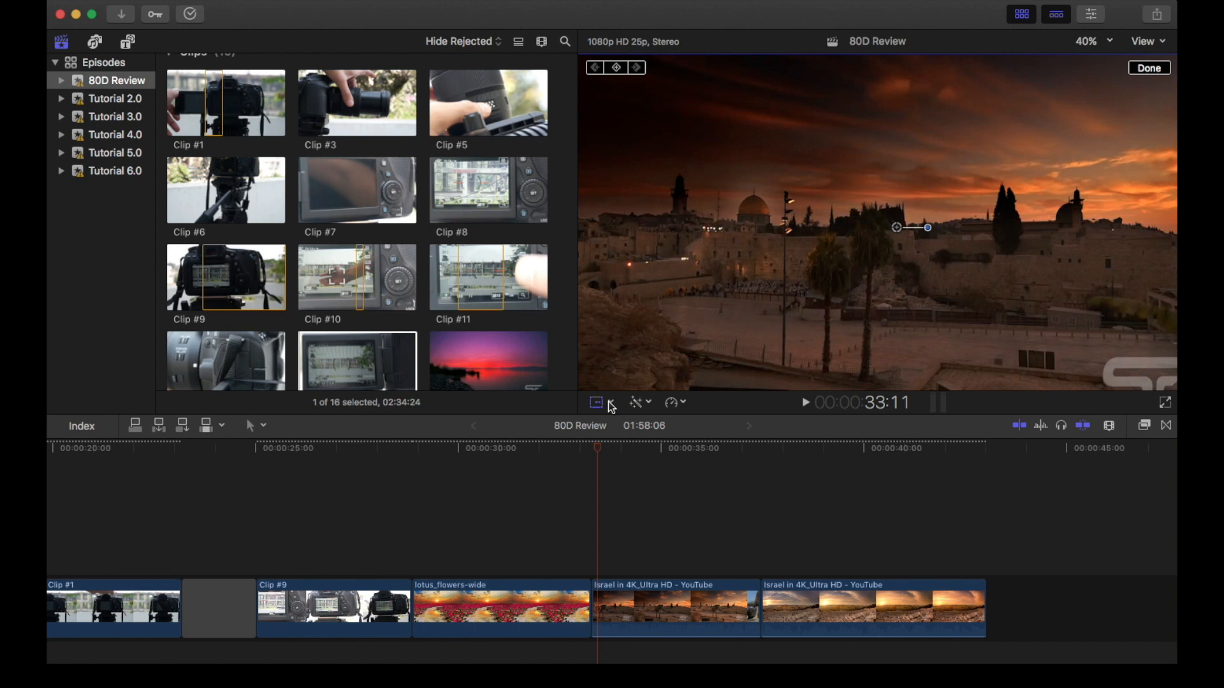
left_click(611, 405)
left_click(650, 439)
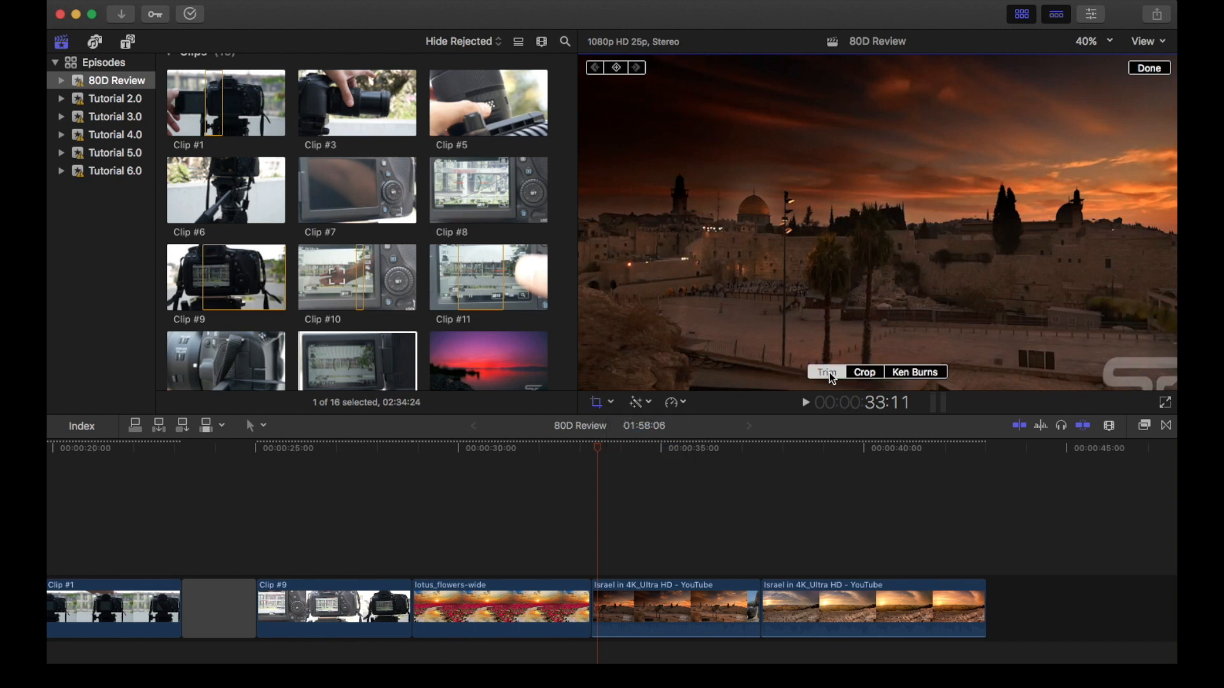
left_click(870, 374)
left_click(917, 372)
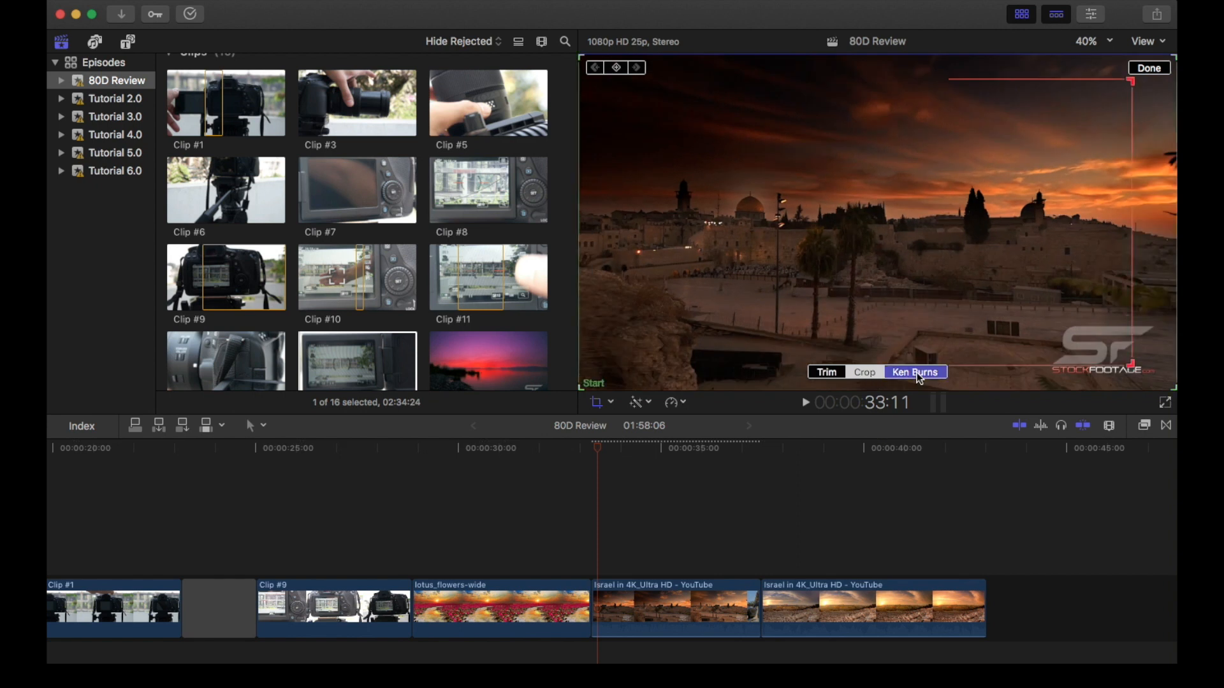
left_click(827, 373)
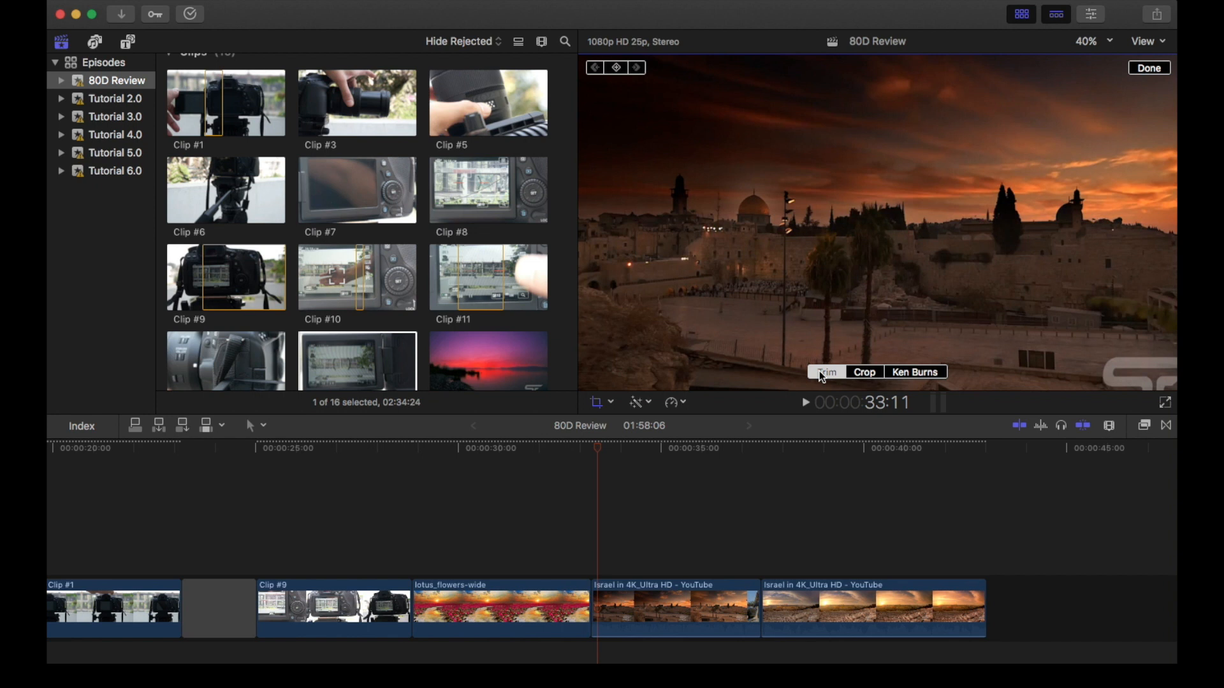
Trim the Israel clip's left side to near the middle of the frame at 25% viewer scale, and finish the crop.
left_click(1107, 45)
left_click(1105, 112)
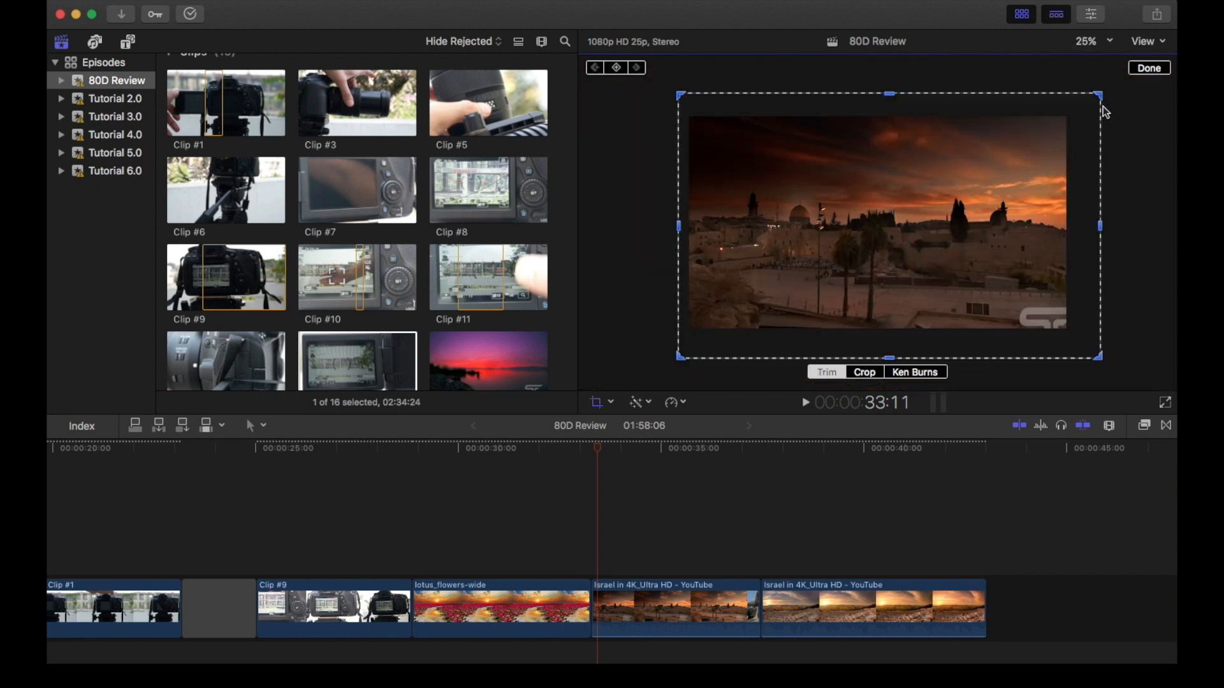
left_click_drag(680, 228, 865, 227)
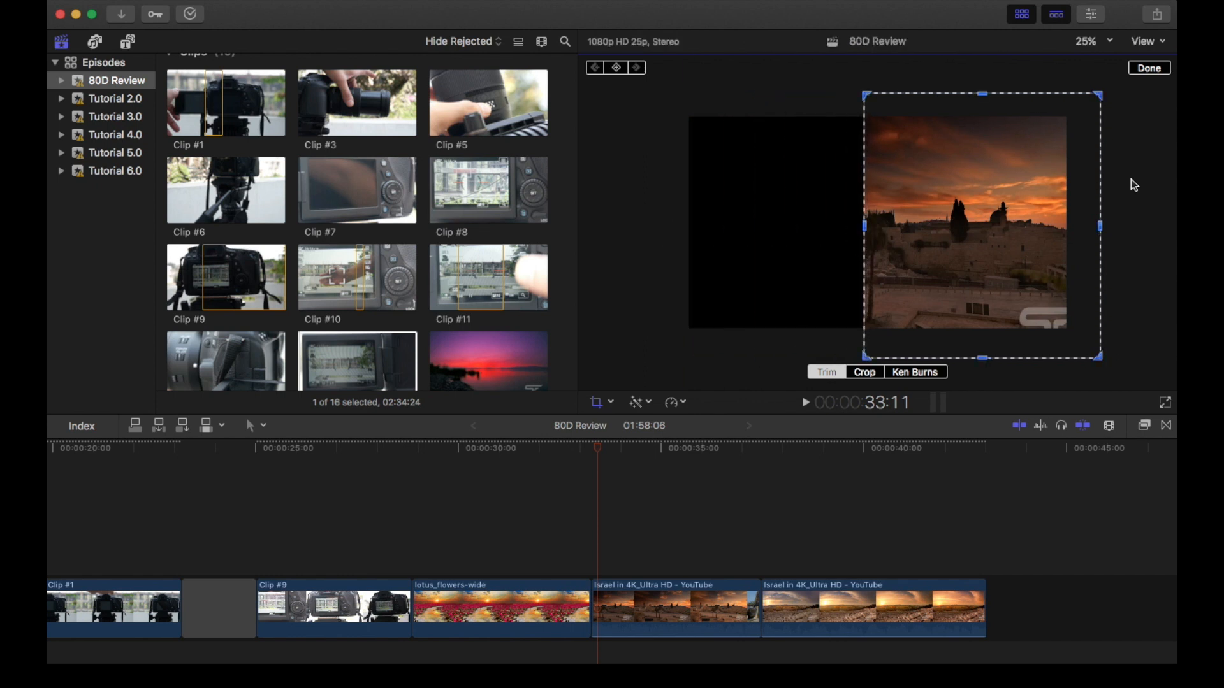
left_click(1150, 69)
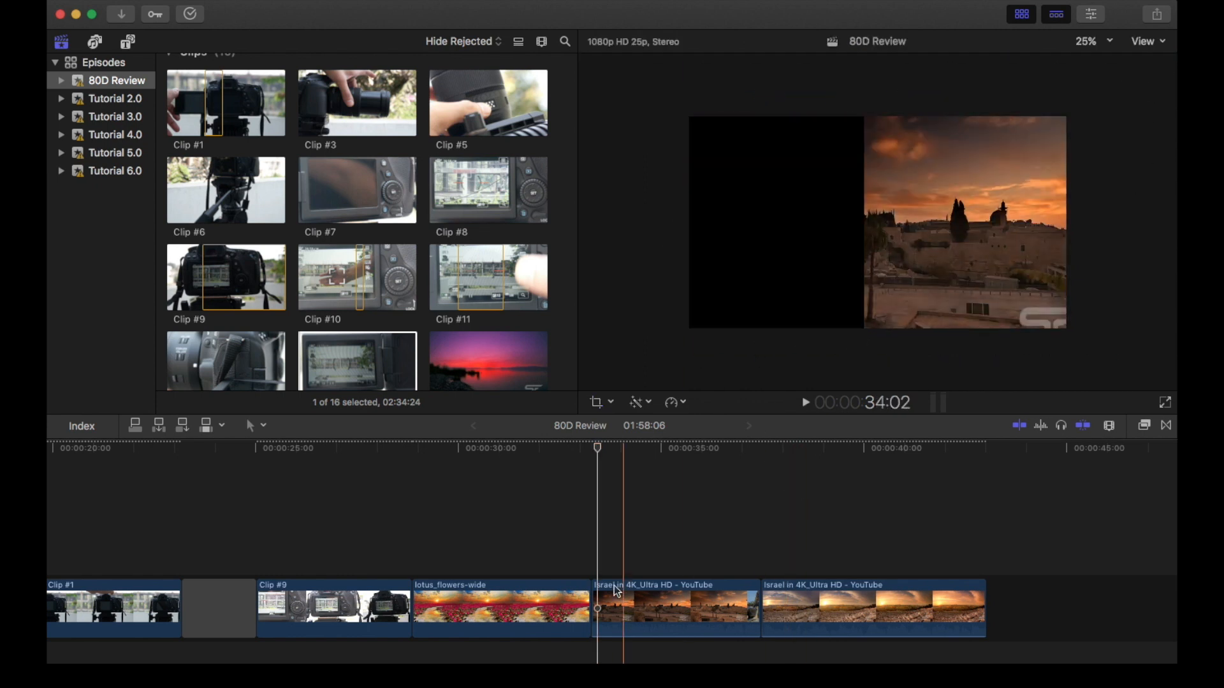
Move the trimmed Israel clip above lotus_flowers-wide in the timeline and place the playhead over both clips at 30:06.
left_click_drag(655, 602, 486, 531)
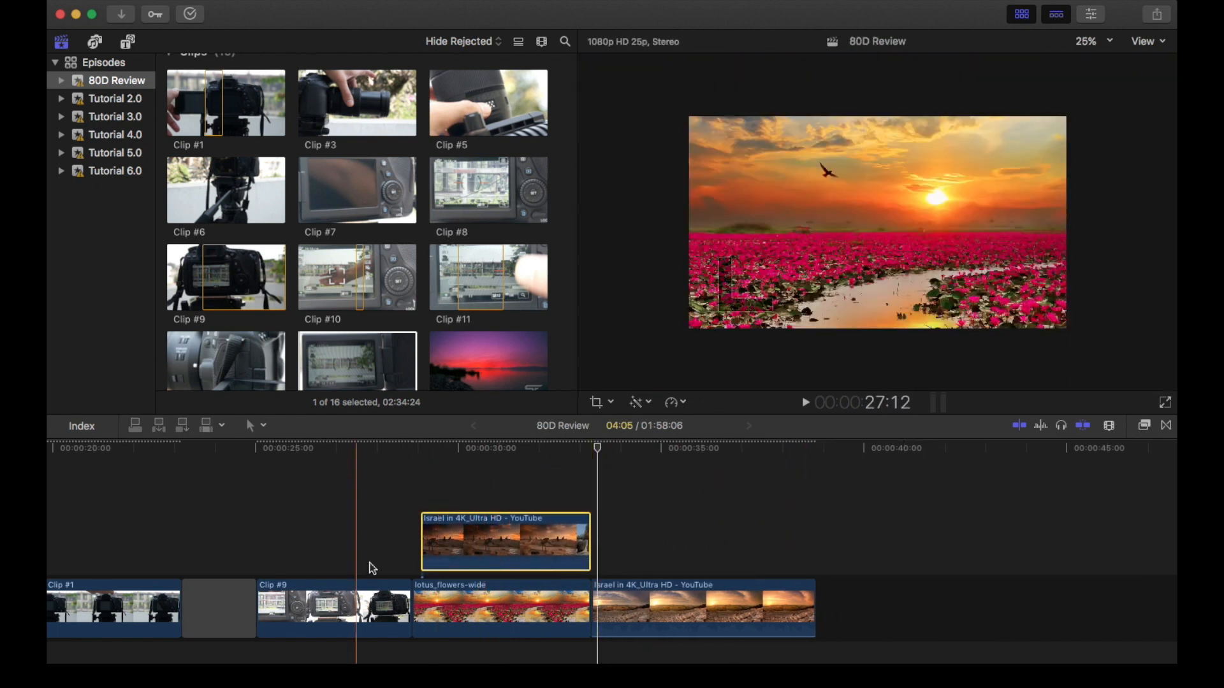
left_click(468, 475)
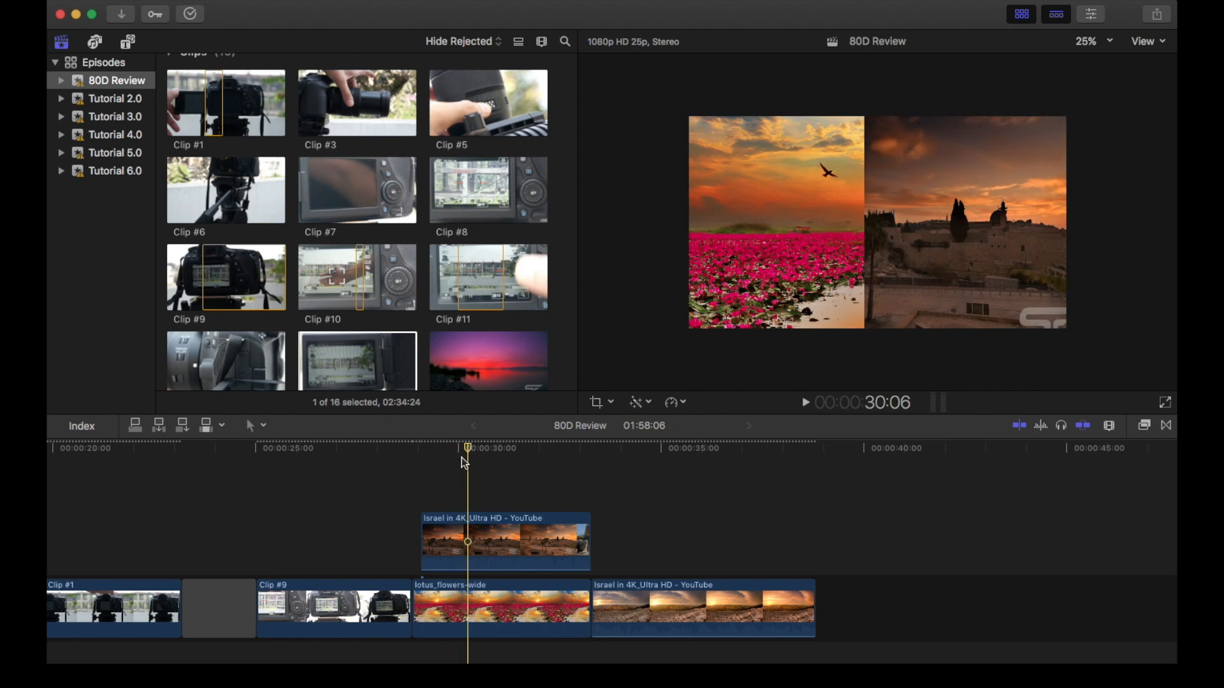
Trim the overlaid Israel clip's left edge further inward and bring its right edge in to about the frame border.
left_click(496, 551)
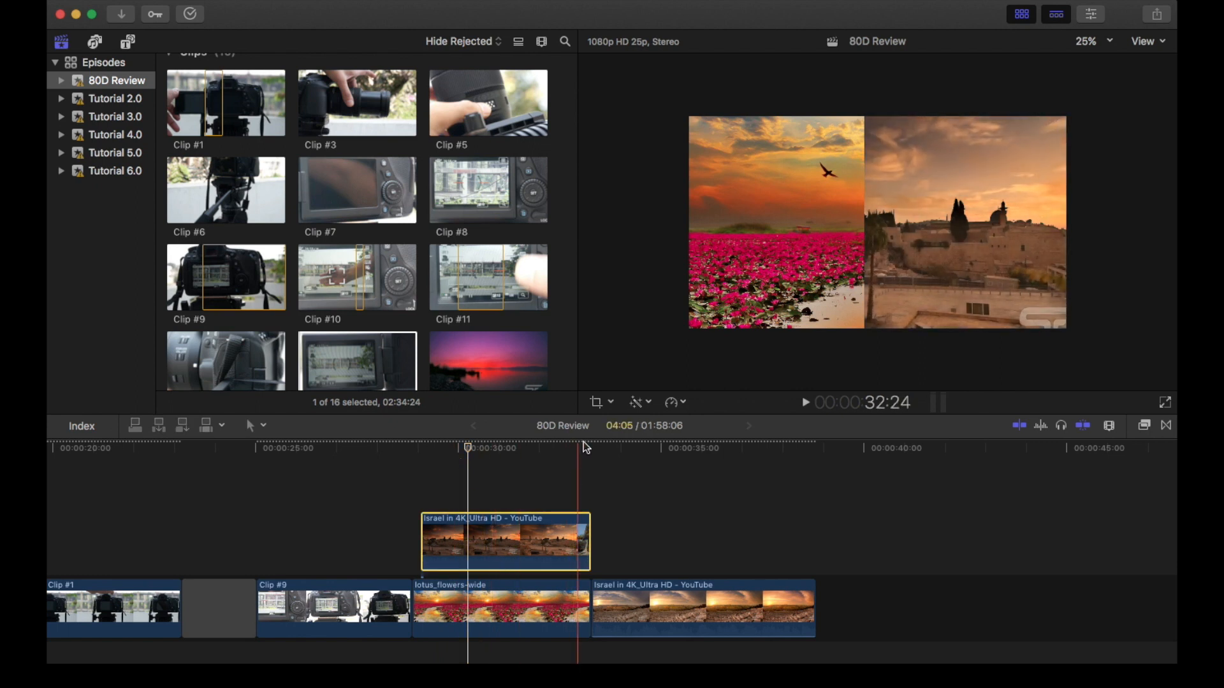
left_click(612, 402)
left_click(638, 437)
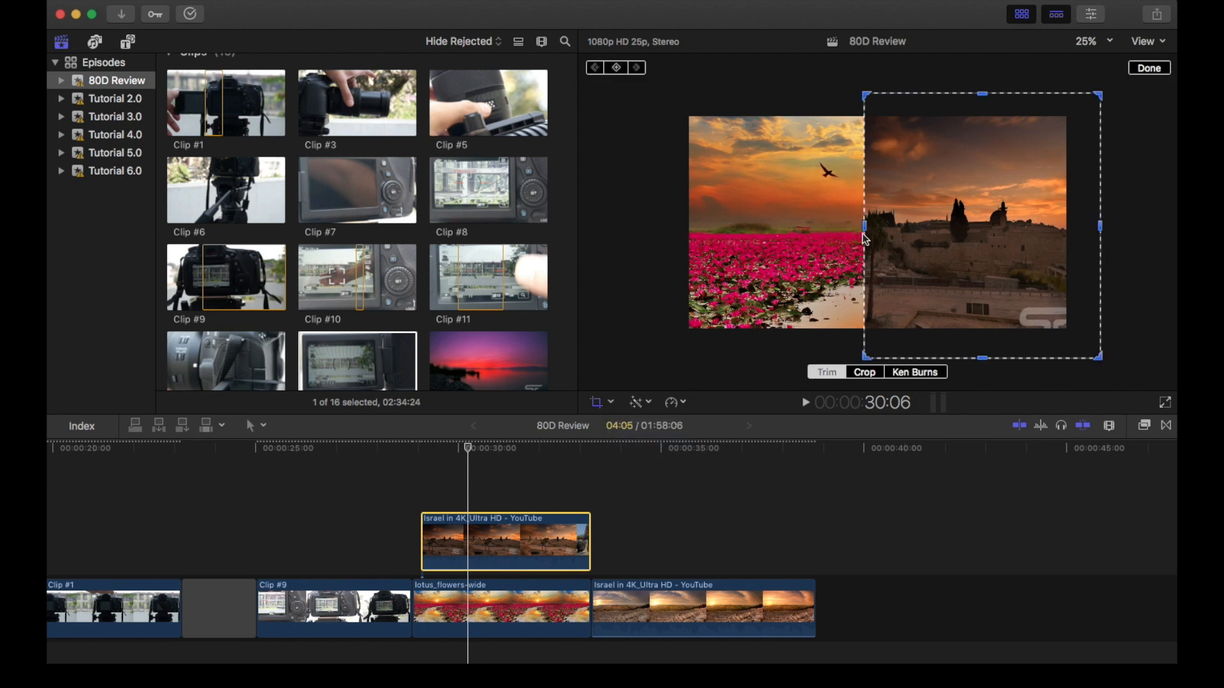
left_click_drag(865, 225, 890, 254)
left_click_drag(1101, 226, 1071, 225)
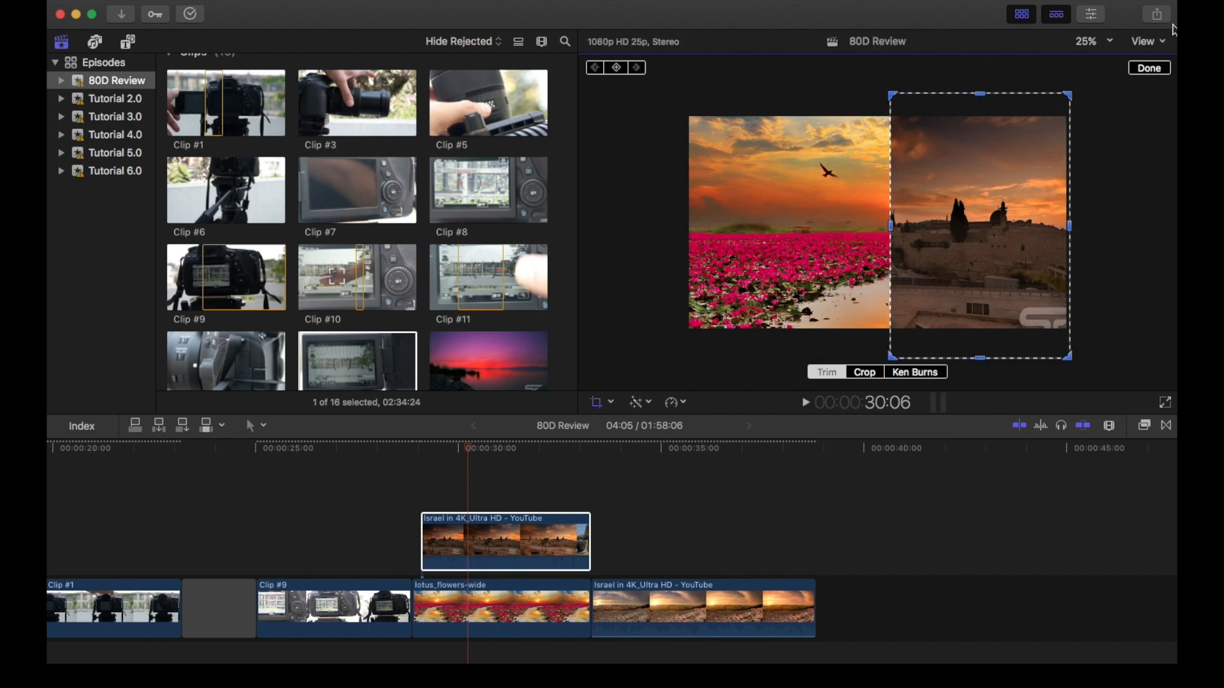
Finish the crop and extend the overlaid Israel clip's start to line up with the start of lotus_flowers-wide.
left_click(1157, 71)
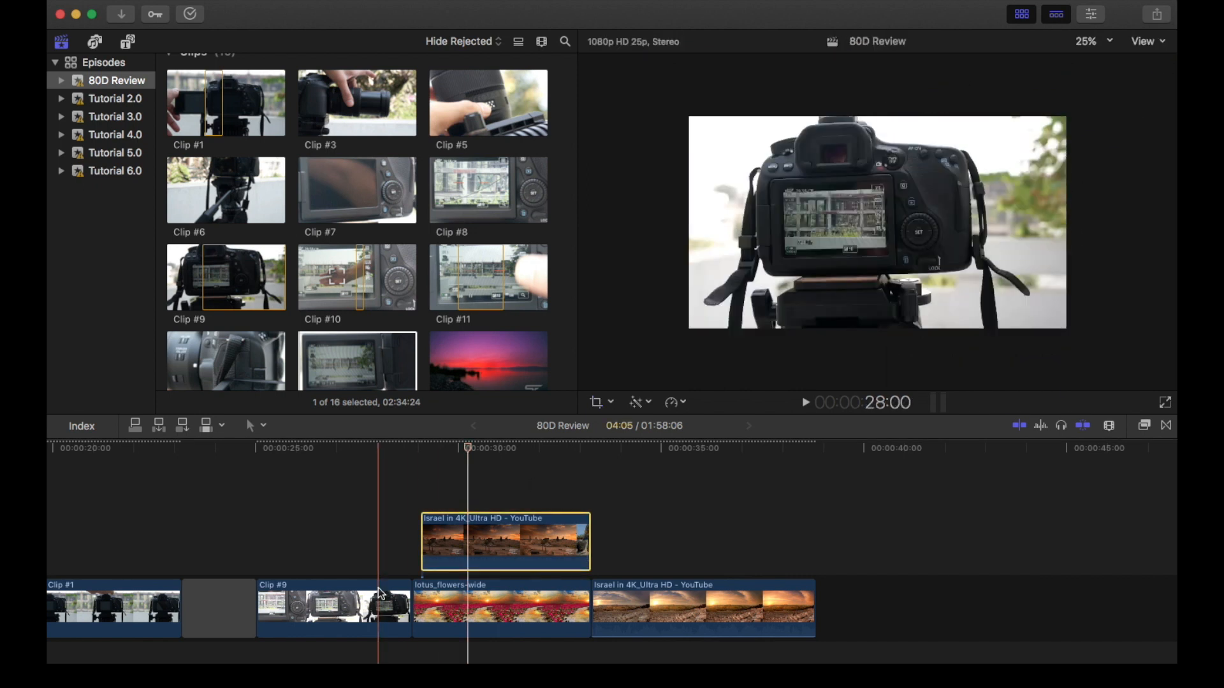
left_click_drag(420, 556, 413, 558)
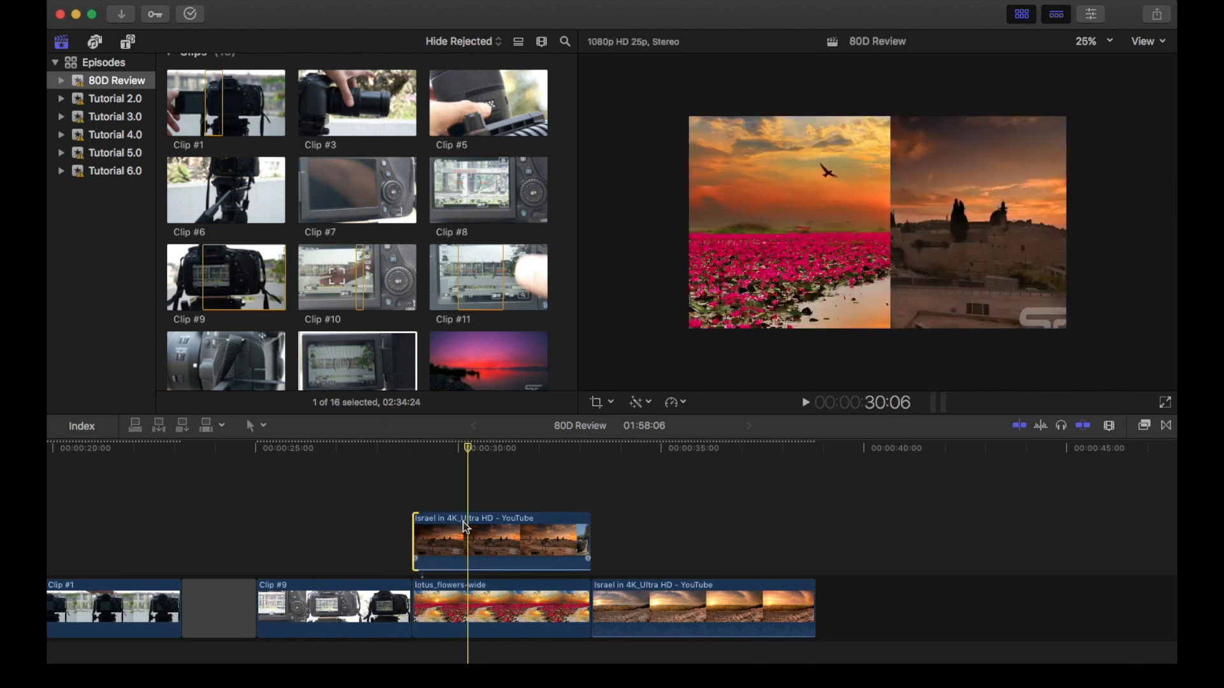
left_click(476, 615)
left_click(482, 562)
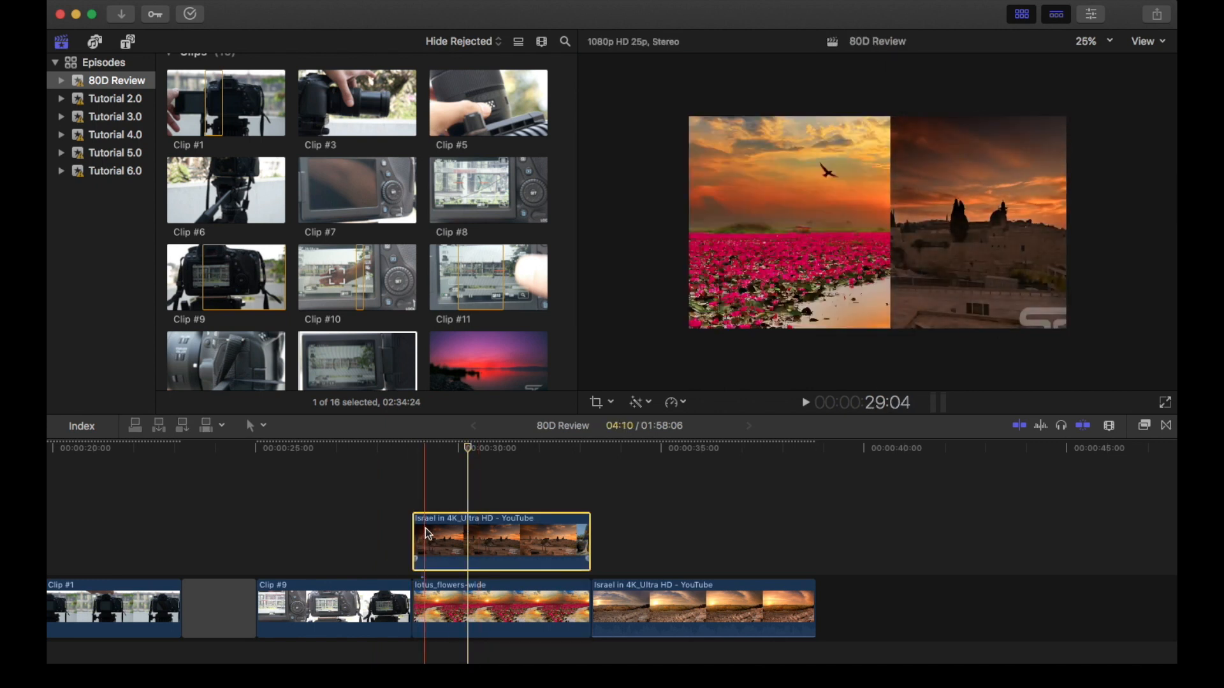
Play back the split-screen section of the timeline, view it full screen, and return to the editing workspace.
key("space")
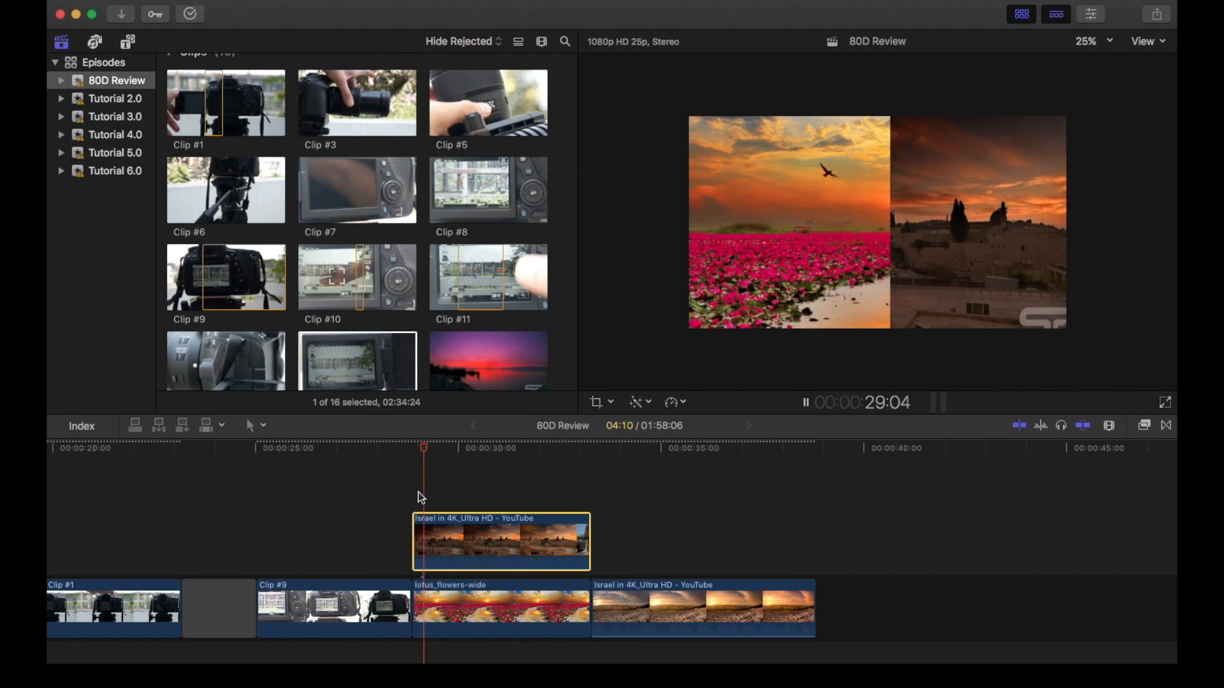
key("space")
left_click(1165, 405)
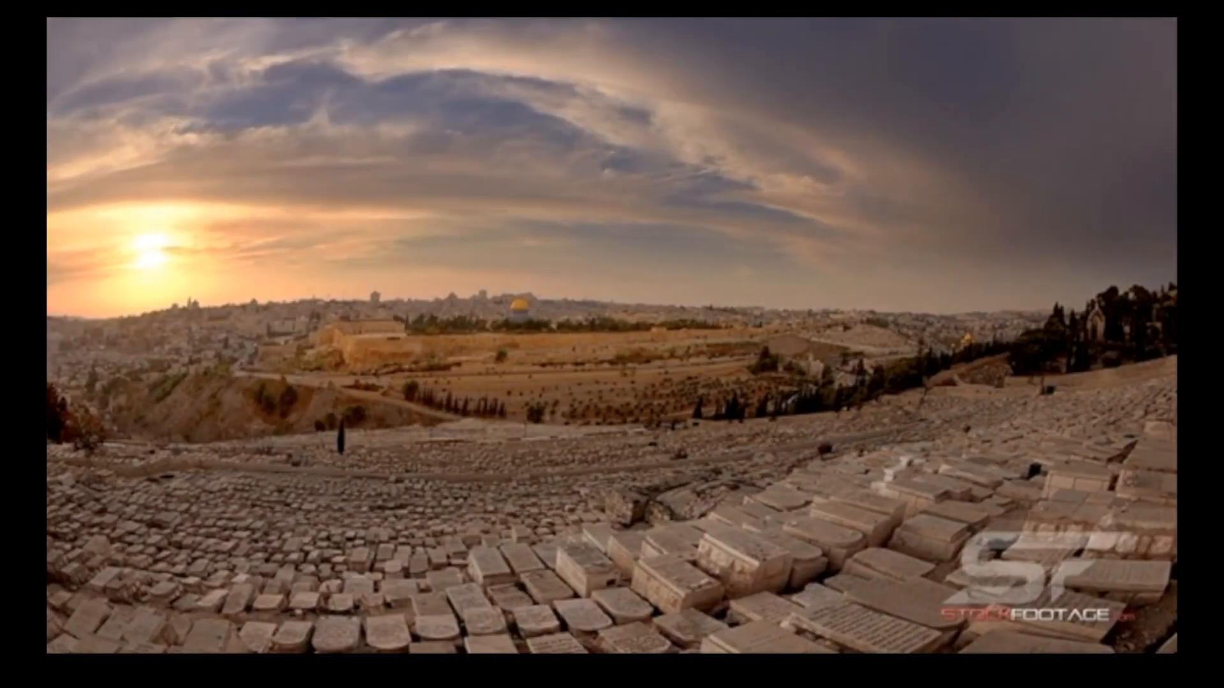
key("Escape")
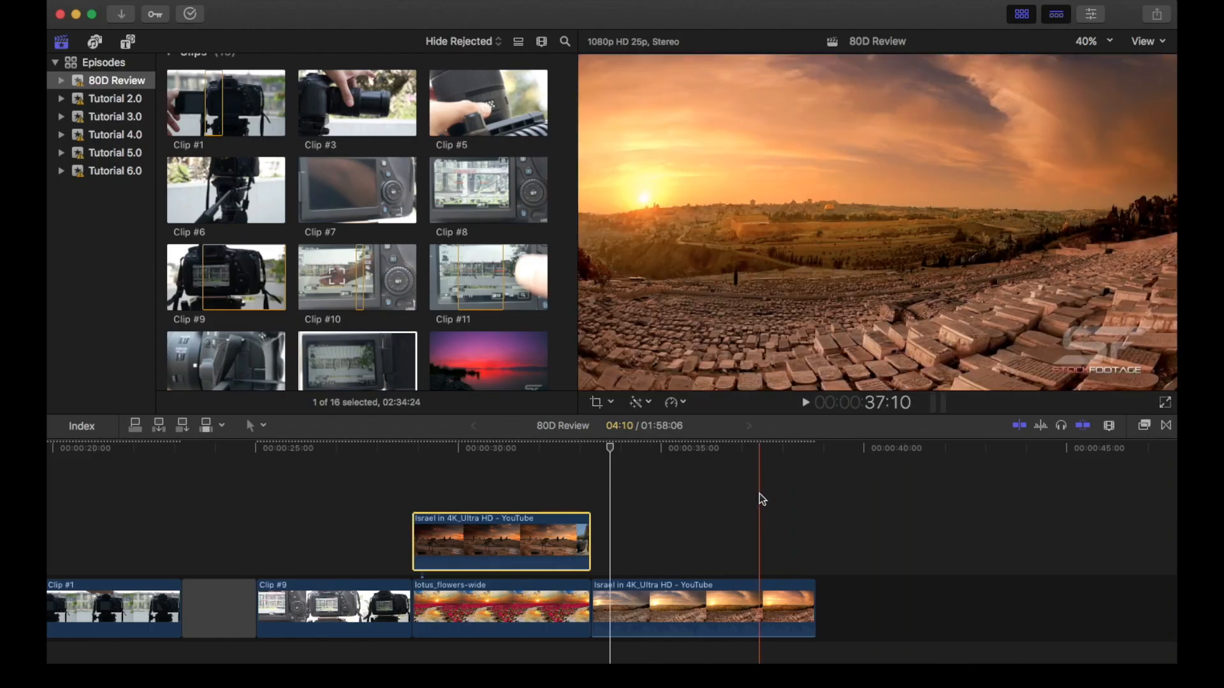
key("space")
key("space")
Preview Crop mode on the overlaid Israel clip, return it to Trim, and finish the crop.
left_click(609, 403)
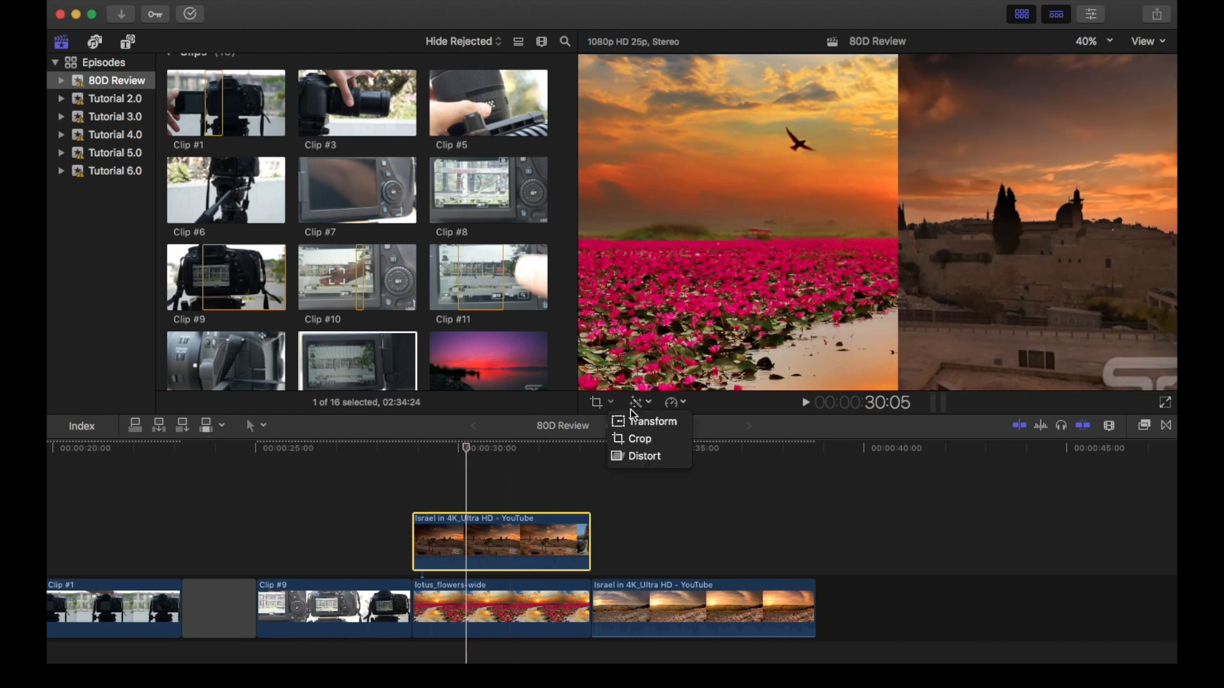
left_click(649, 441)
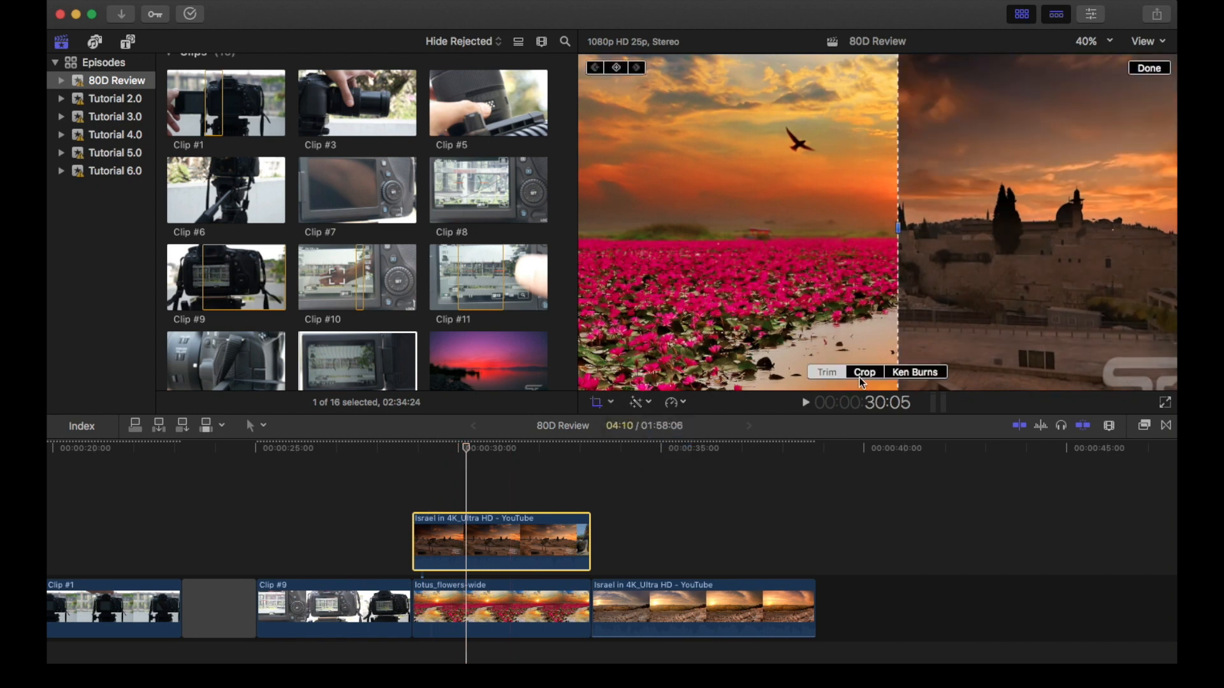
left_click(865, 374)
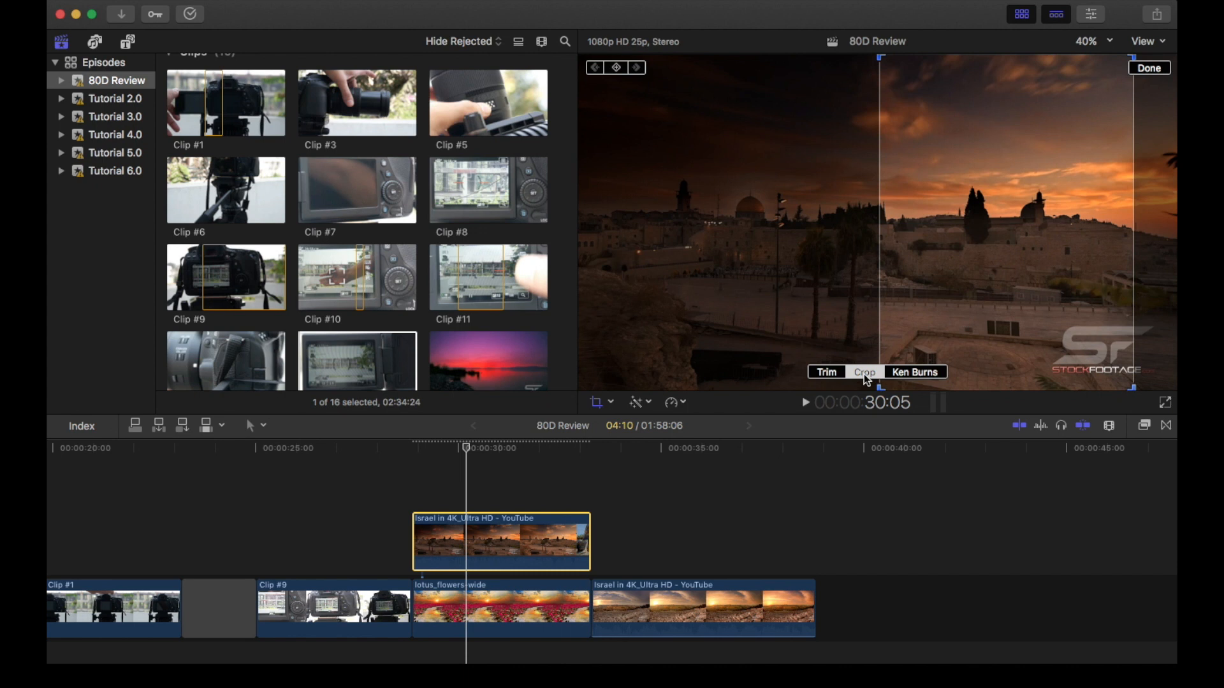
left_click(827, 373)
left_click(1161, 67)
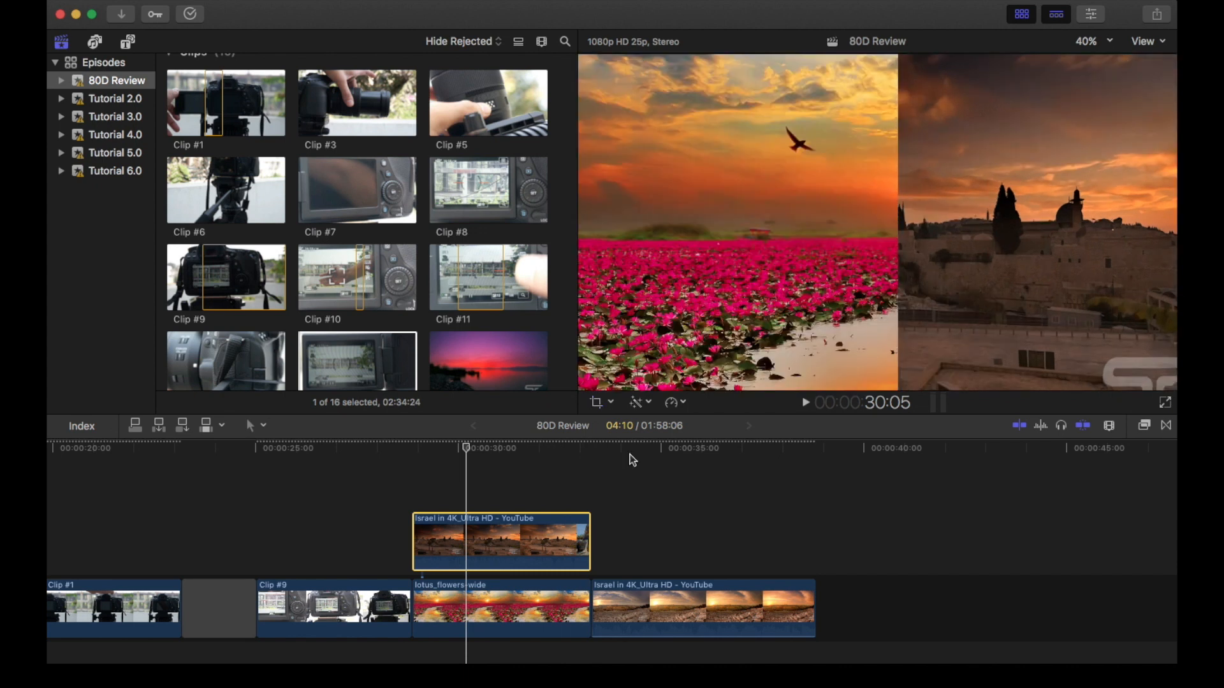
Trim the overlaid Israel clip's left edge slightly further inward and finish the crop.
left_click(639, 545)
left_click(663, 603)
left_click(495, 488)
left_click(496, 535)
left_click(601, 407)
mouse_move(897, 238)
left_mouse_down()
mouse_move(716, 250)
mouse_move(929, 246)
mouse_move(901, 256)
left_mouse_up()
left_click(1154, 67)
Crop the Israel clip following lotus_flowers-wide to the upper-left part of its frame, using Crop mode at 25% viewer scale.
left_click(678, 484)
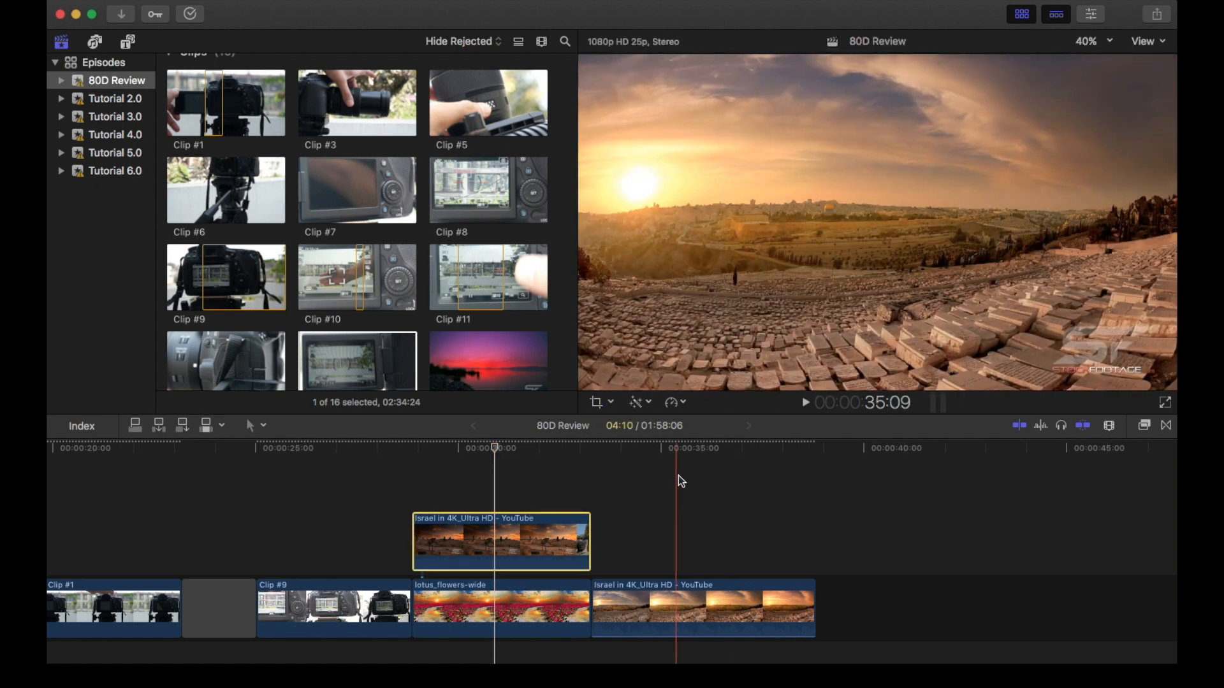
left_click(689, 599)
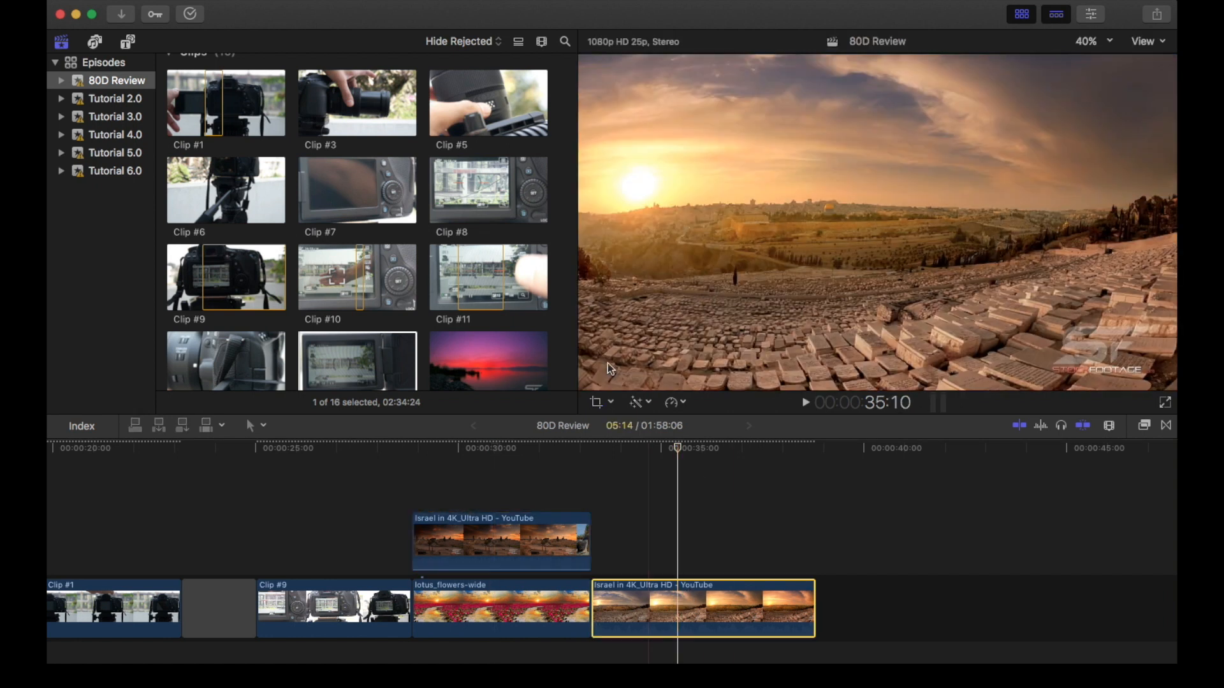
left_click(612, 402)
left_click(636, 439)
left_click(864, 371)
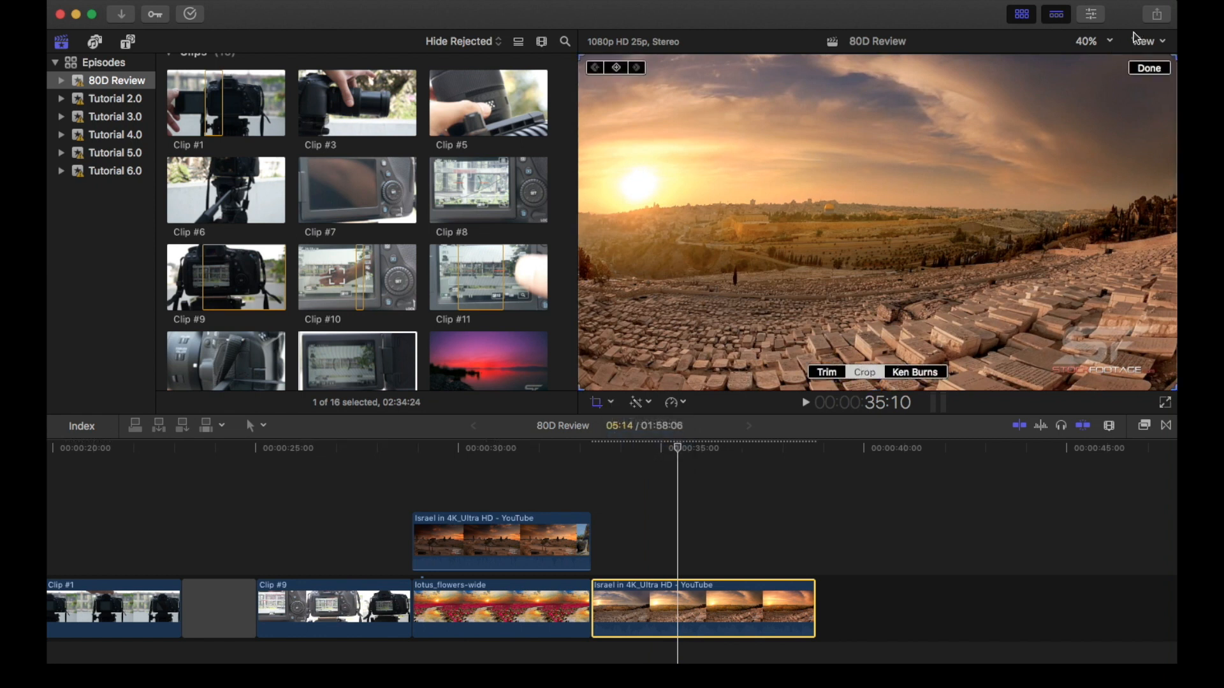
left_click(1106, 44)
left_click(1108, 108)
left_click_drag(1068, 326, 988, 311)
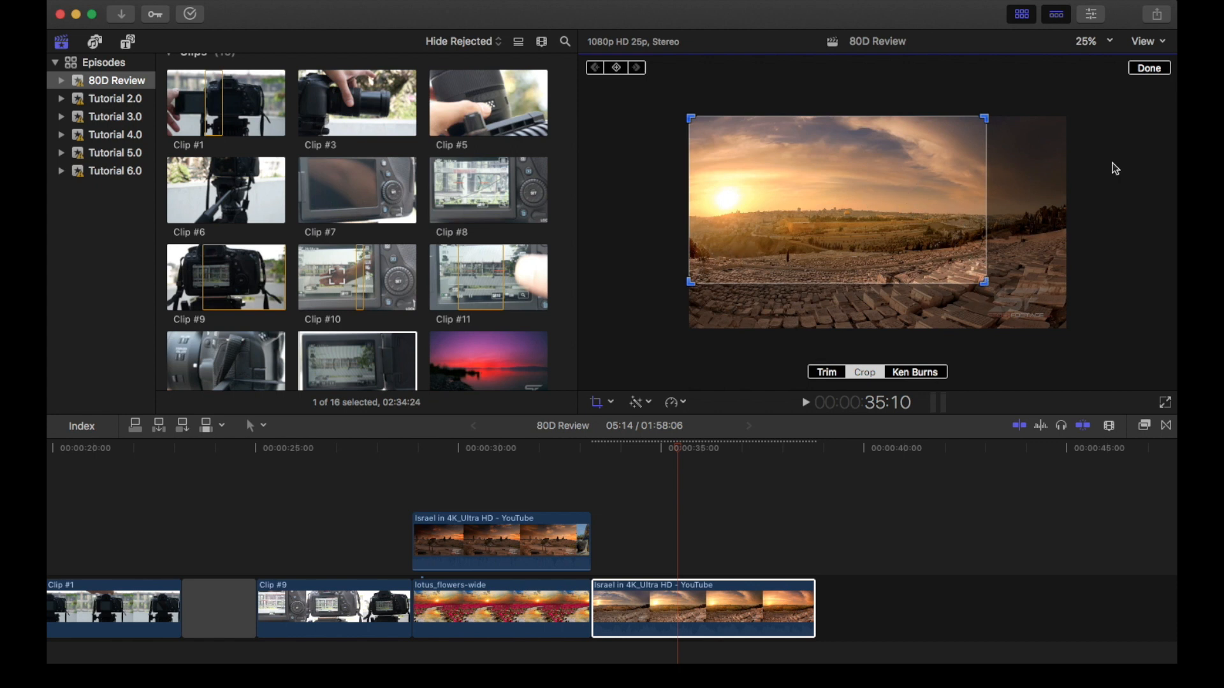
left_click(1166, 67)
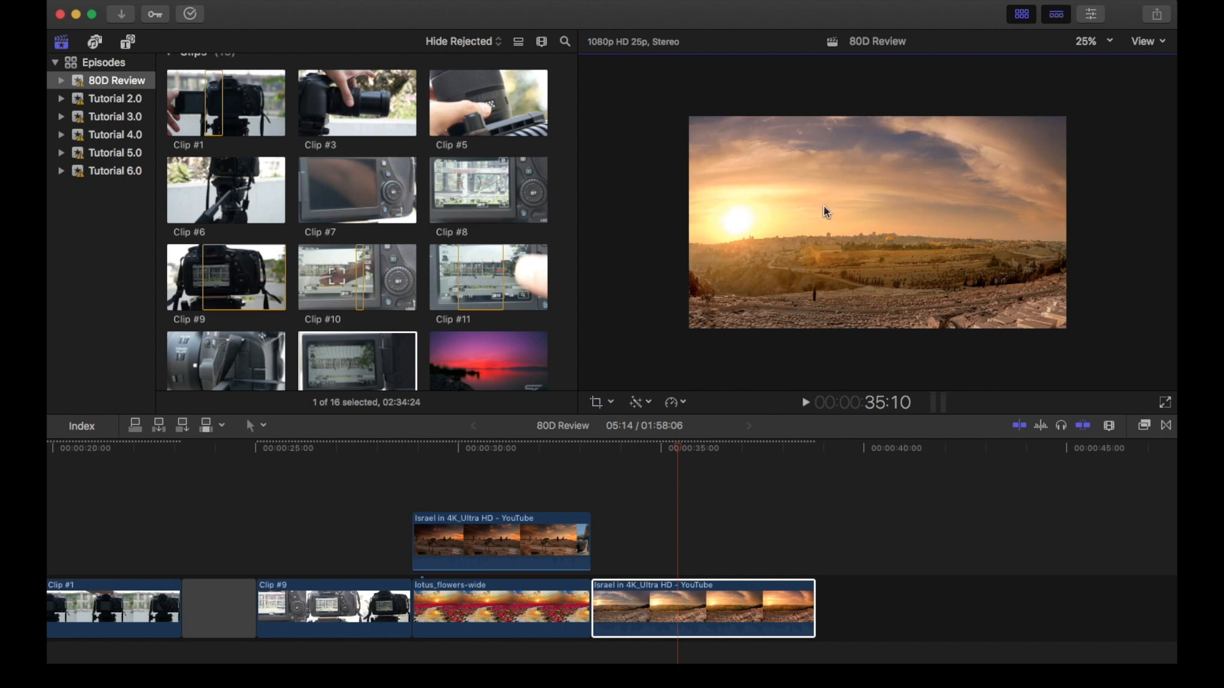
Set the viewer scale to Fit and examine the split screen around 31:05 with lotus_flowers-wide disabled.
left_click(1092, 39)
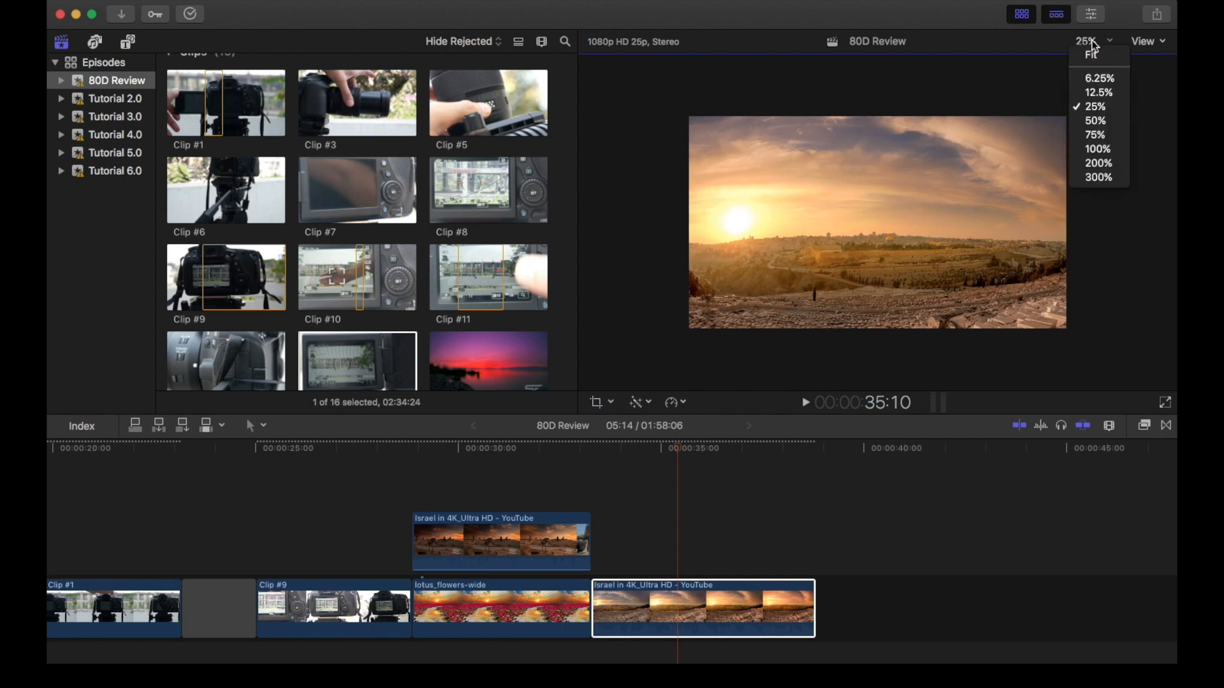
left_click(1099, 56)
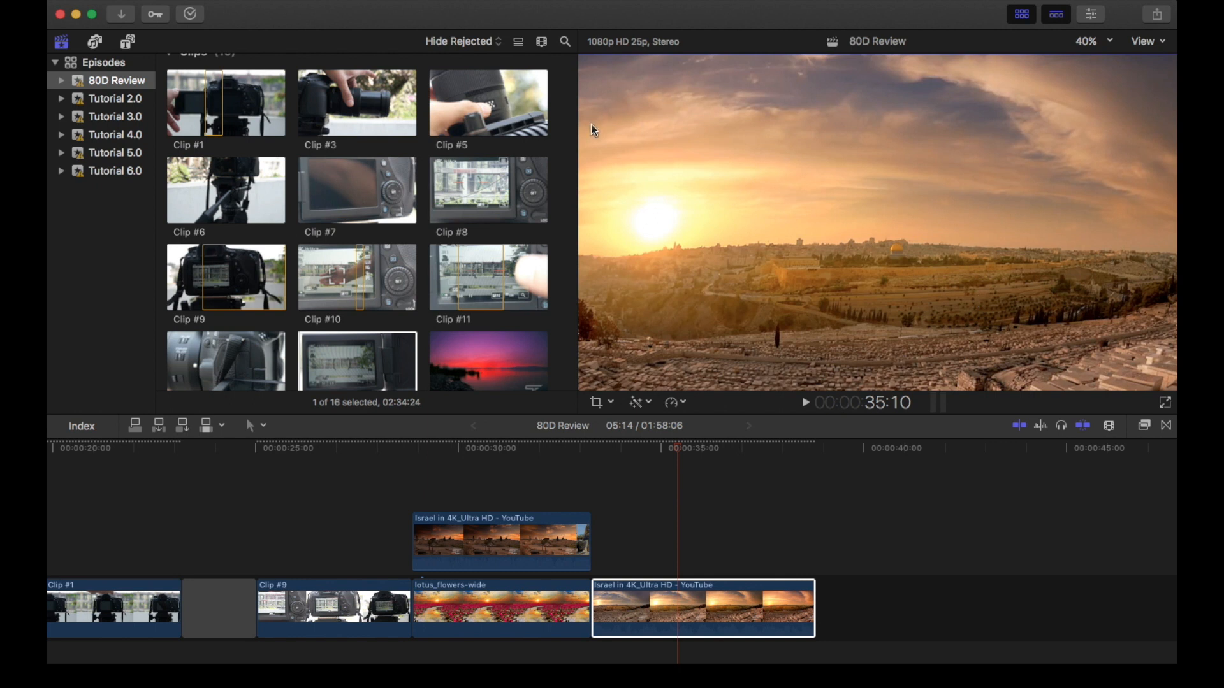
left_click(508, 454)
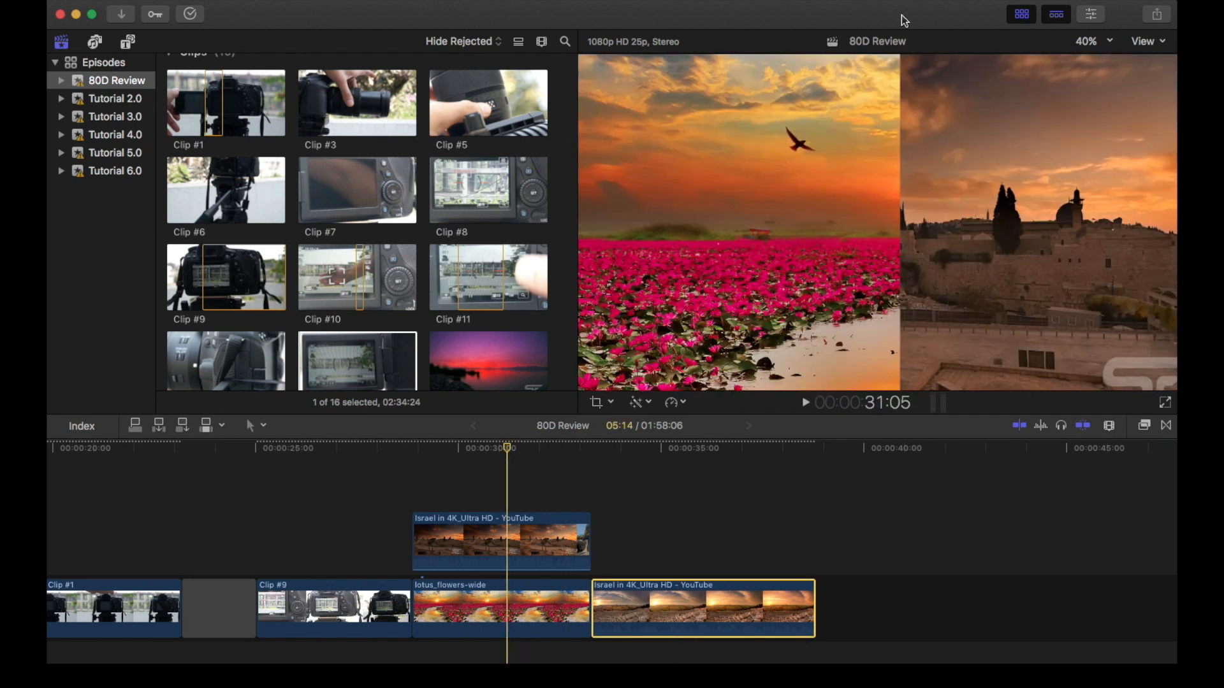
left_click(518, 604)
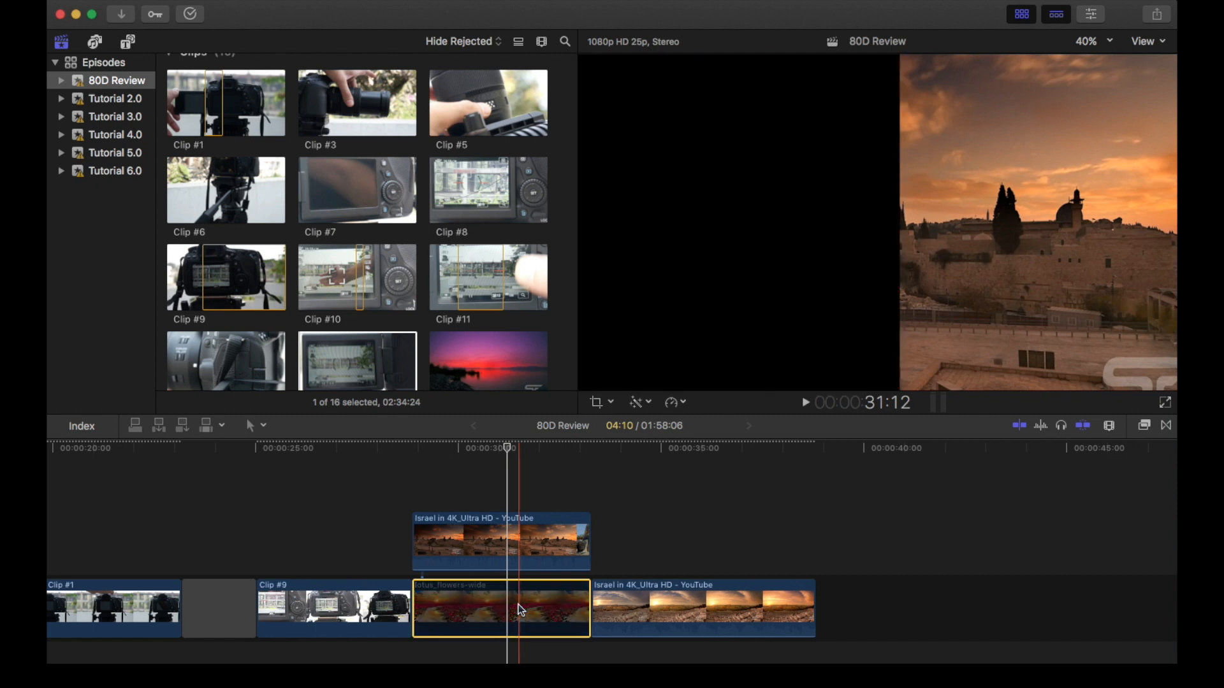
Move the main Israel clip's crop area to the lower-right part of the frame at 35:06, finish, and play the result.
left_click(672, 527)
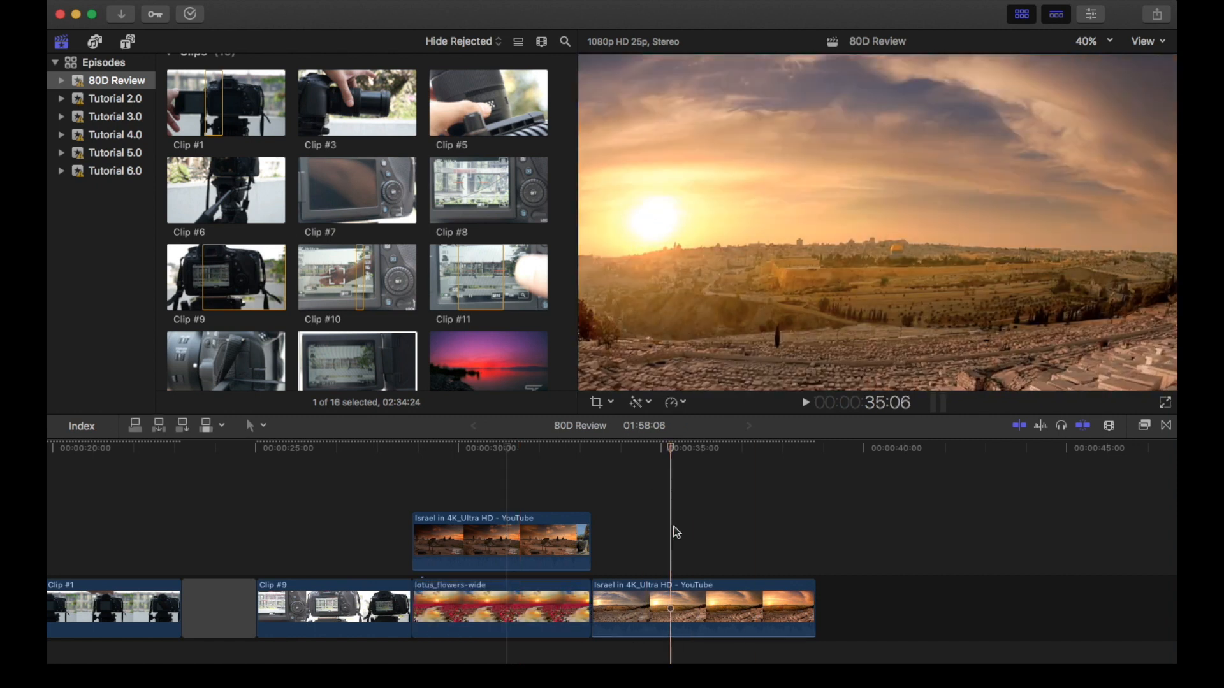
left_click(706, 630)
left_click(596, 402)
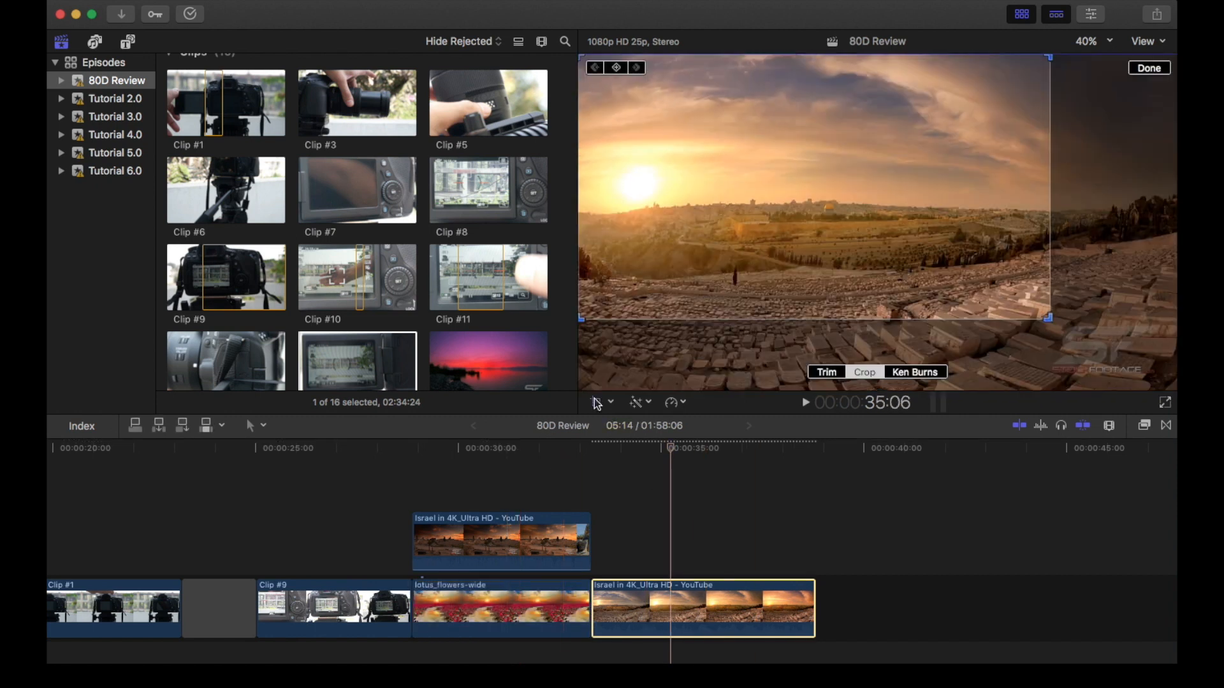
left_click_drag(759, 174, 882, 238)
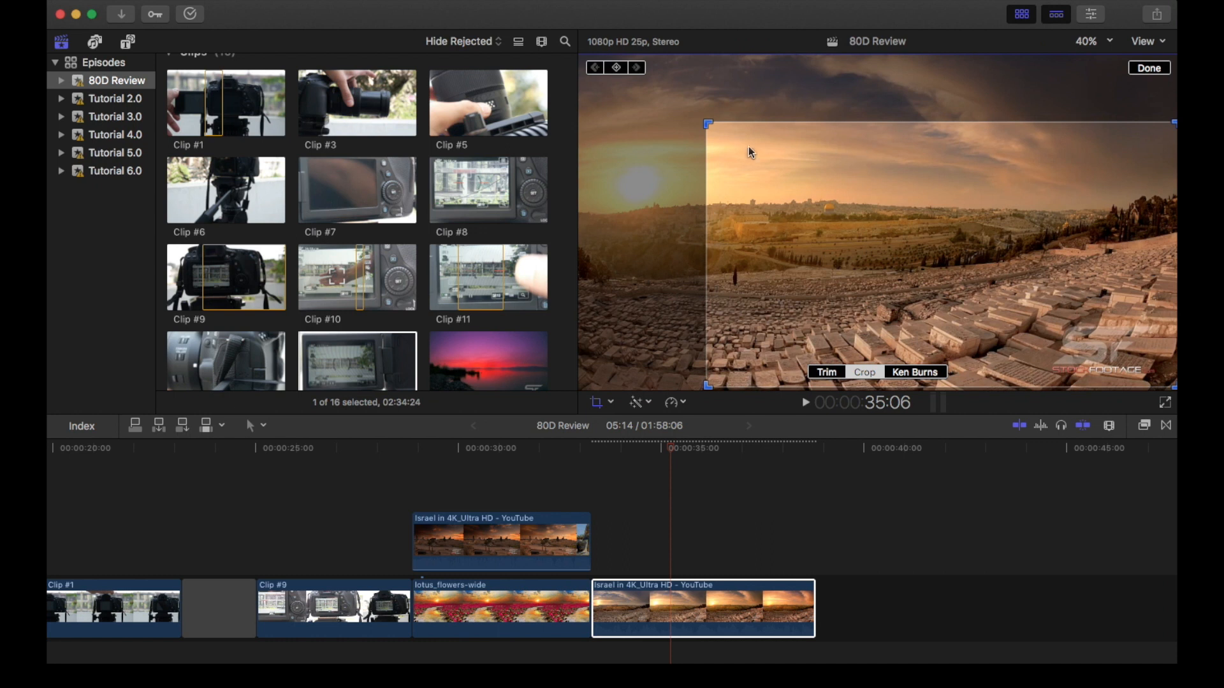
left_click(1150, 68)
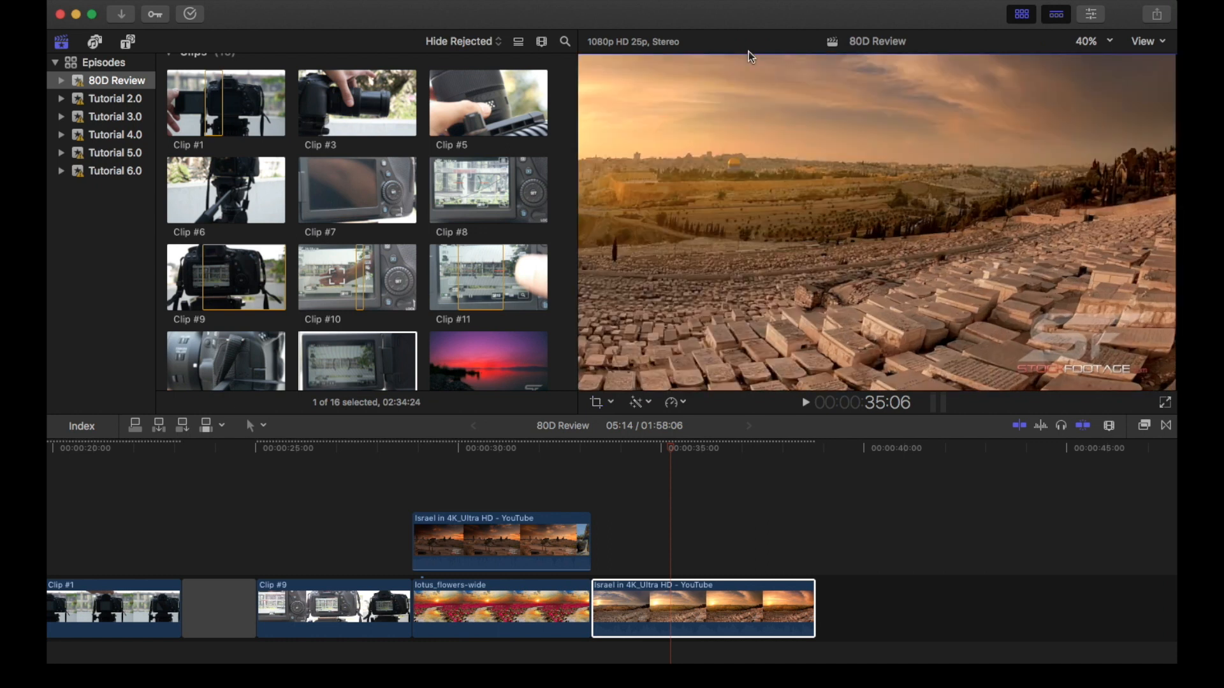
key("space")
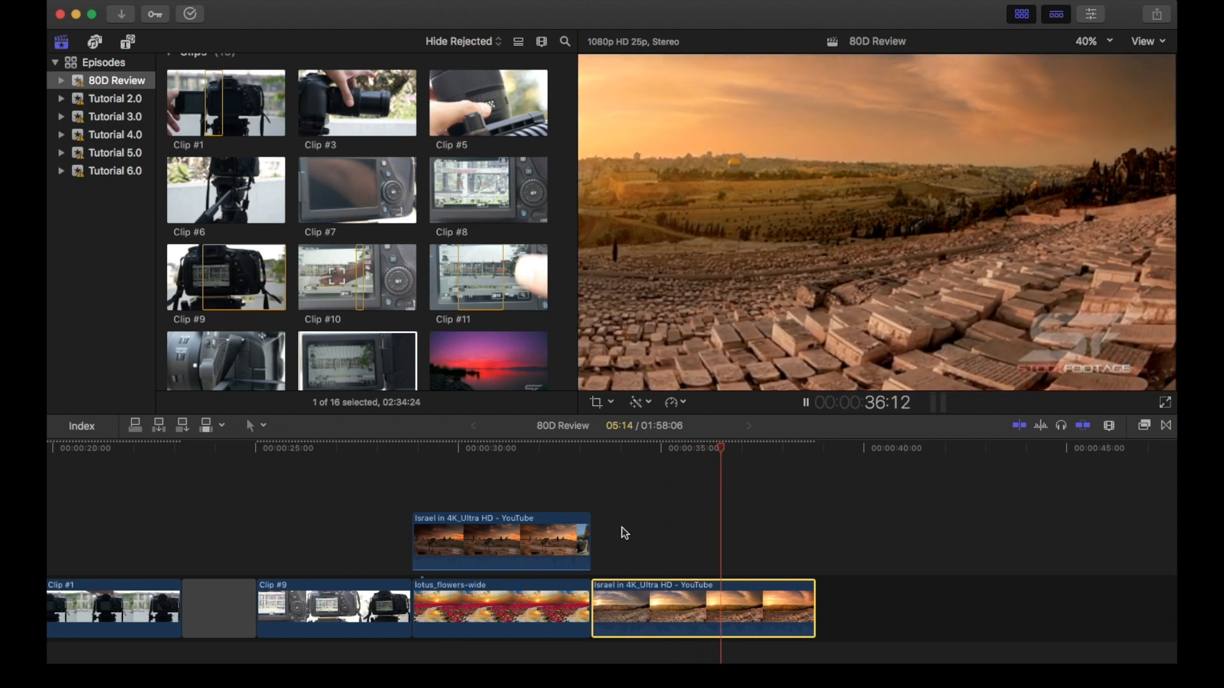
key("space")
Switch the main Israel clip's crop to Ken Burns with the default Start and End framing, and finish.
left_click(611, 403)
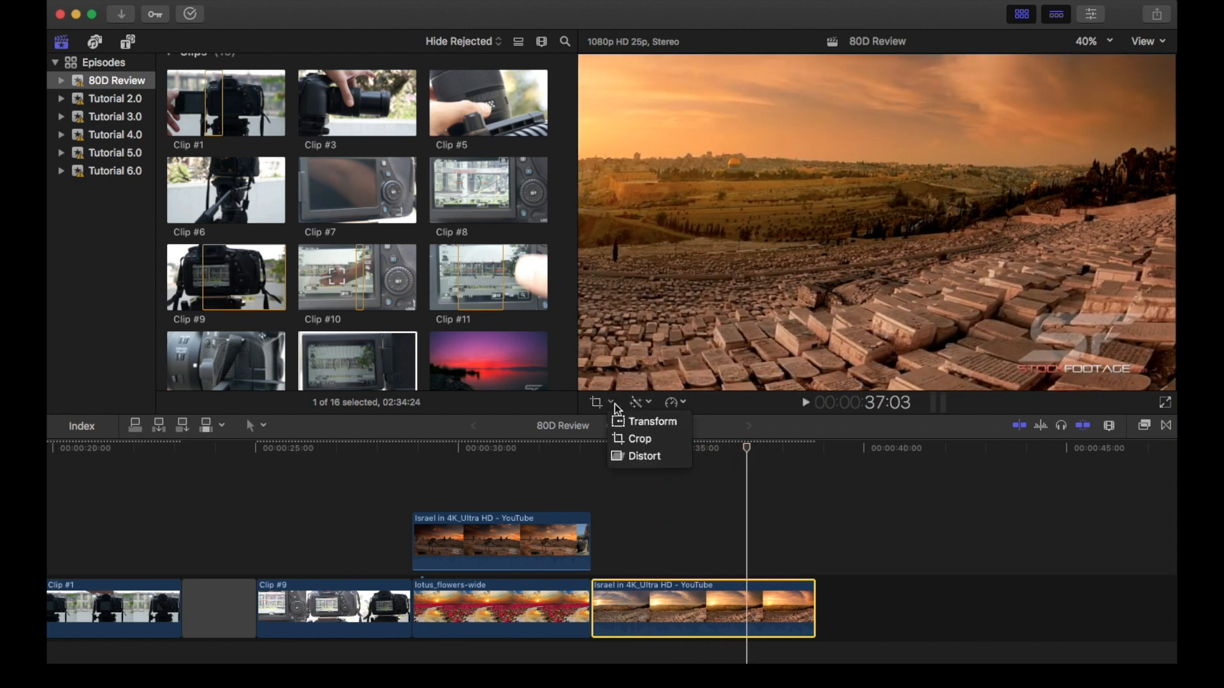
left_click(640, 440)
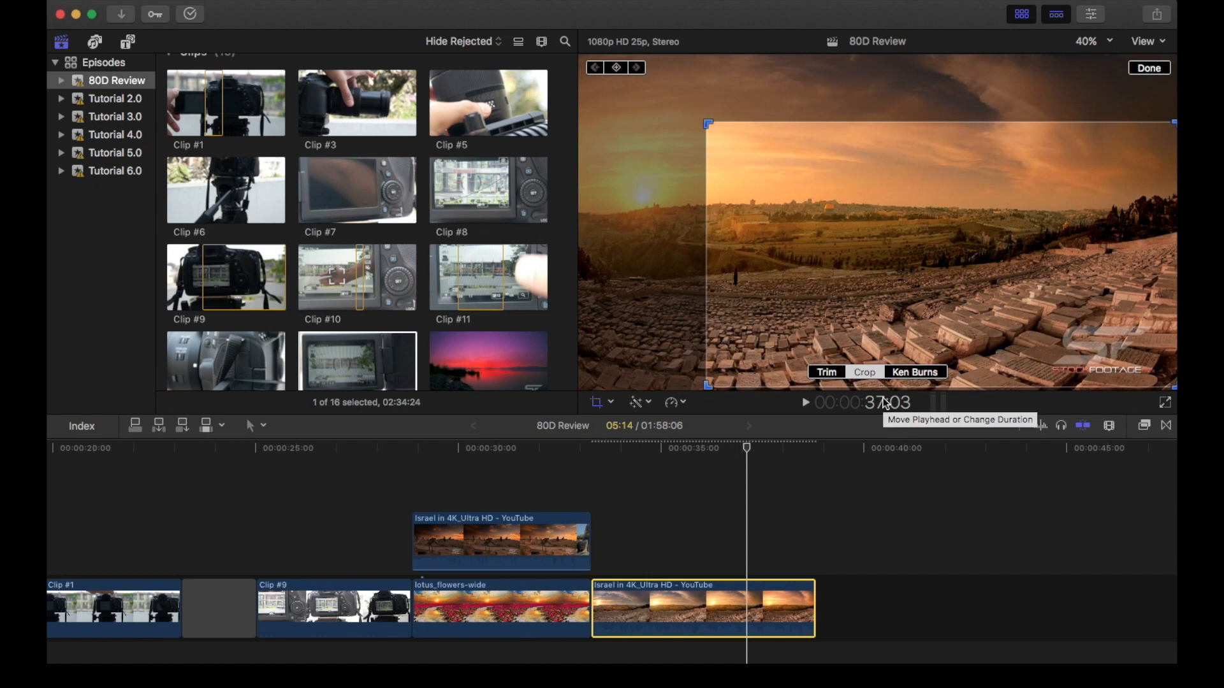
left_click(916, 375)
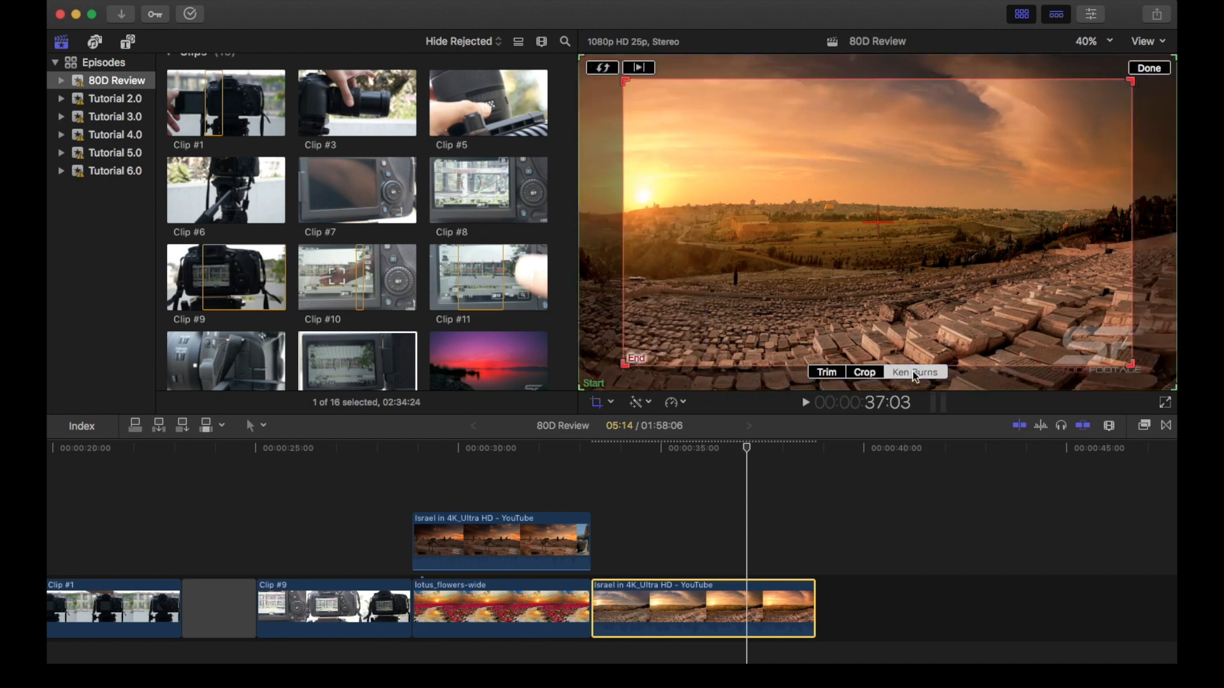
left_click(1150, 68)
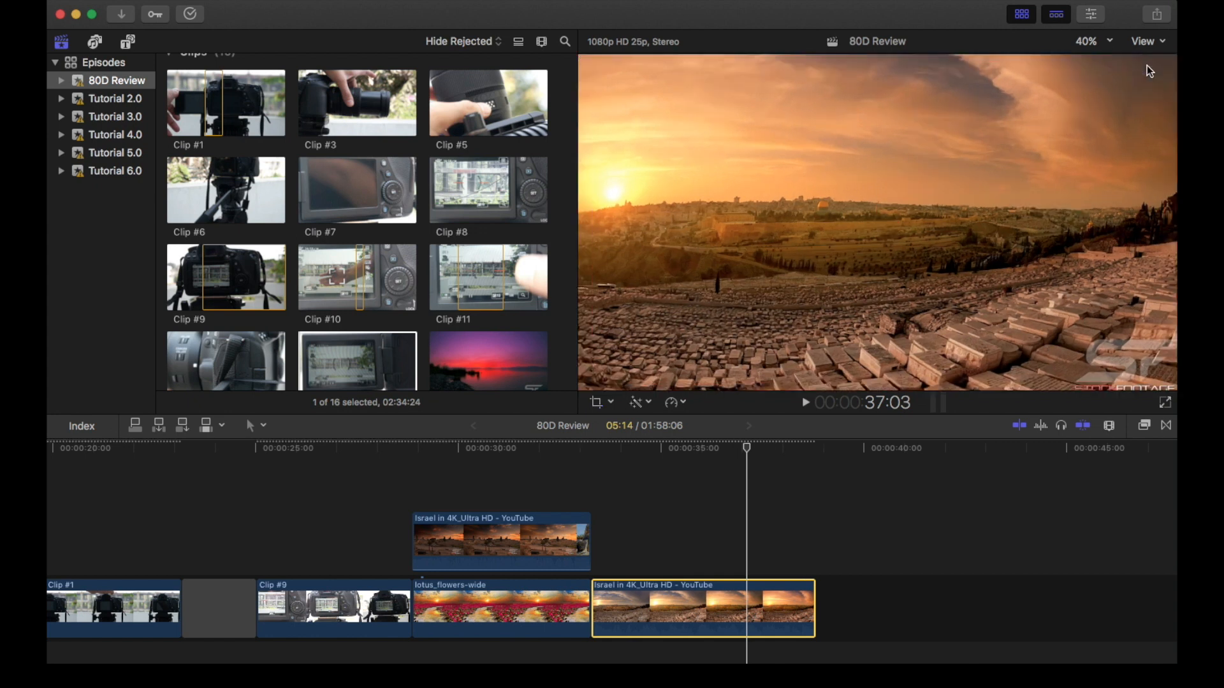
Move the overlaid Israel clip from above lotus_flowers-wide to above the last Israel clip, and play back the uncovered lotus clip.
scroll(318, 495, "left", 5)
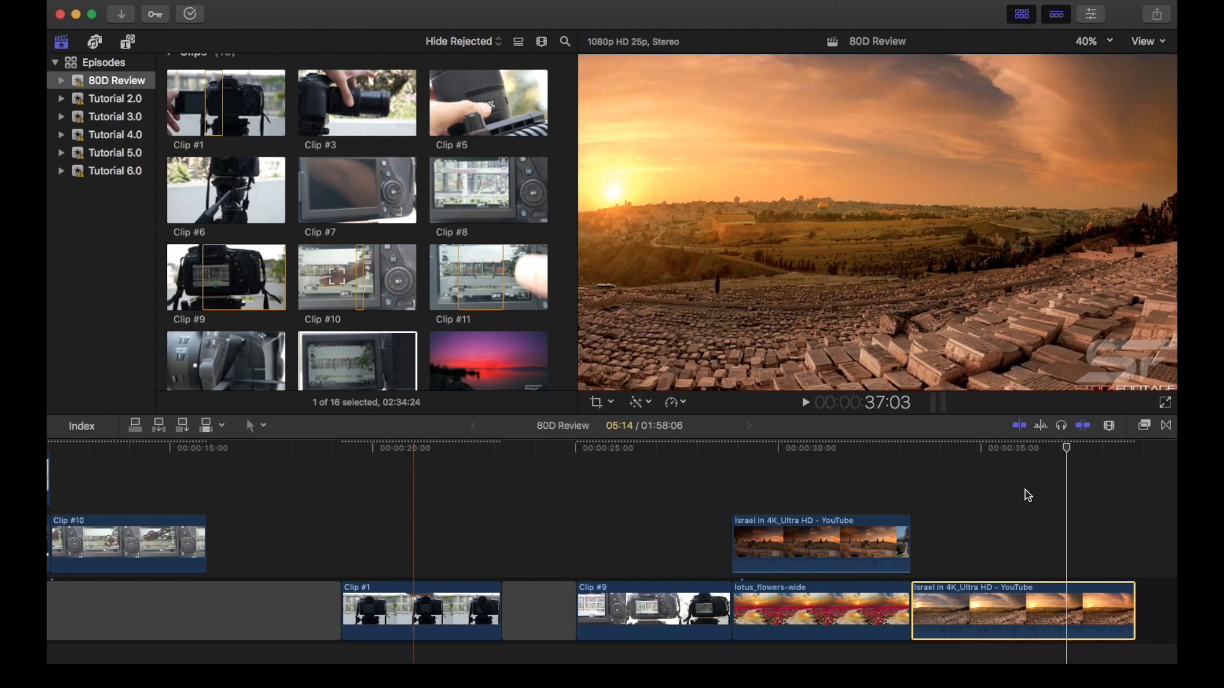
left_click_drag(825, 534, 1064, 534)
key("space")
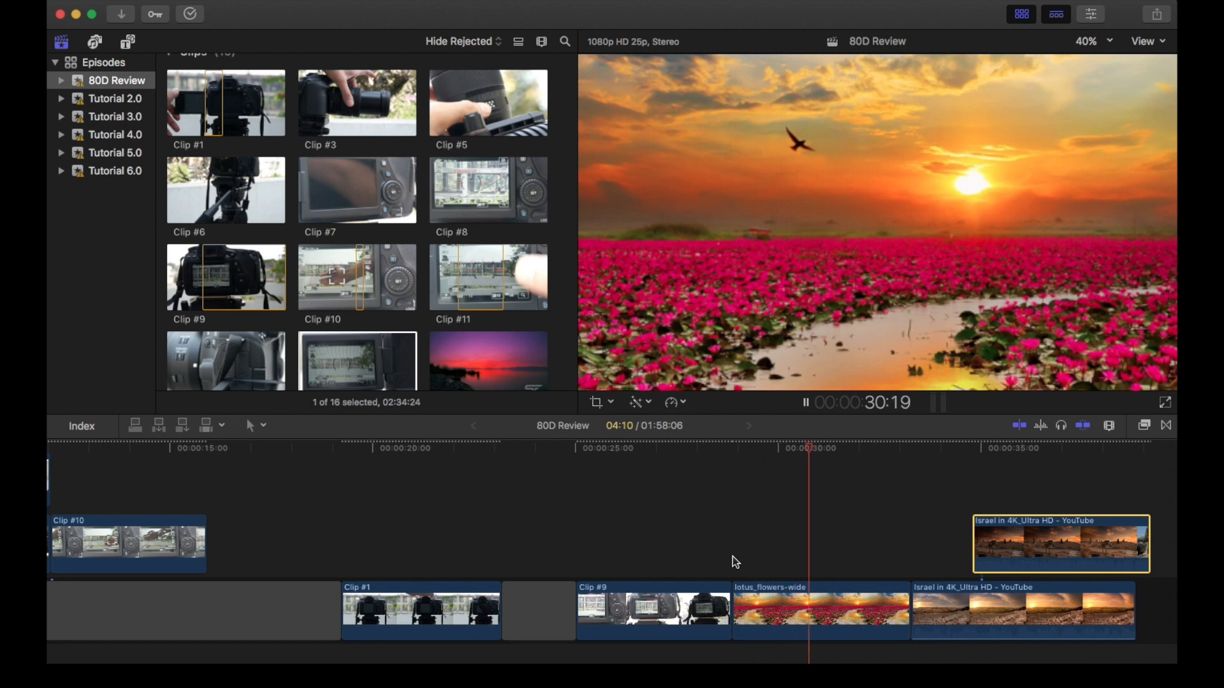
key("space")
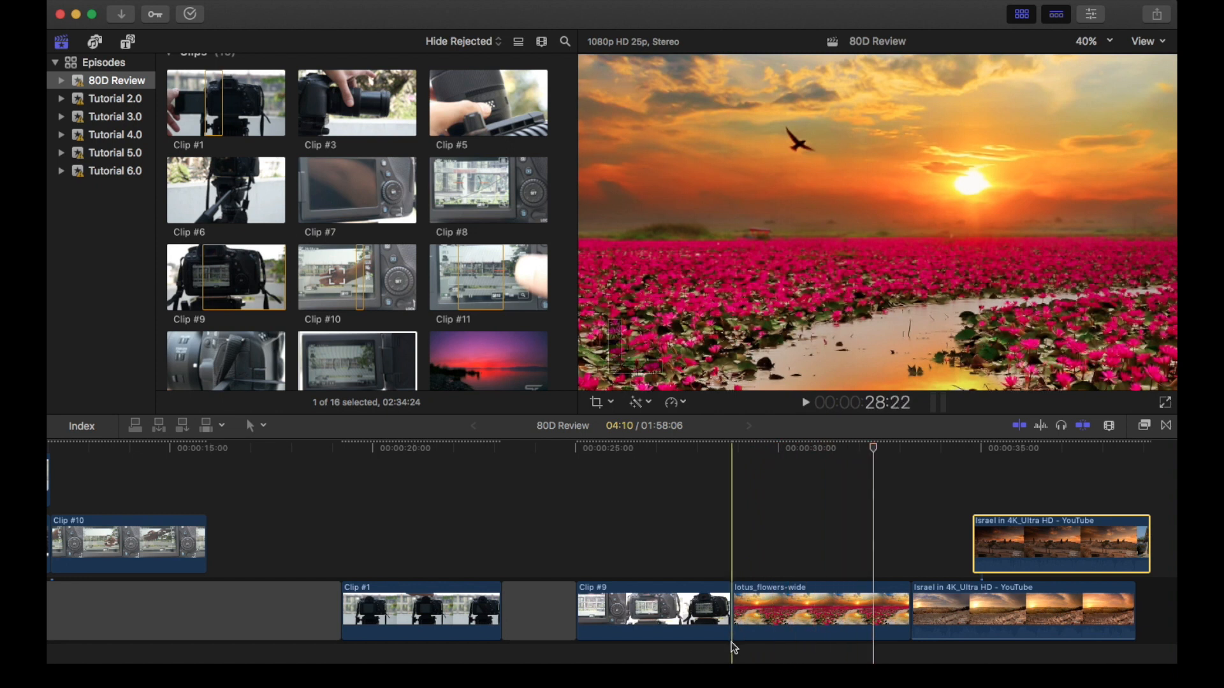
key("space")
Apply a Ken Burns crop to lotus_flowers-wide, shrinking the Start frame and placing it at the picture's left edge, slightly below the top.
left_click(734, 555)
left_click(743, 606)
left_click(603, 403)
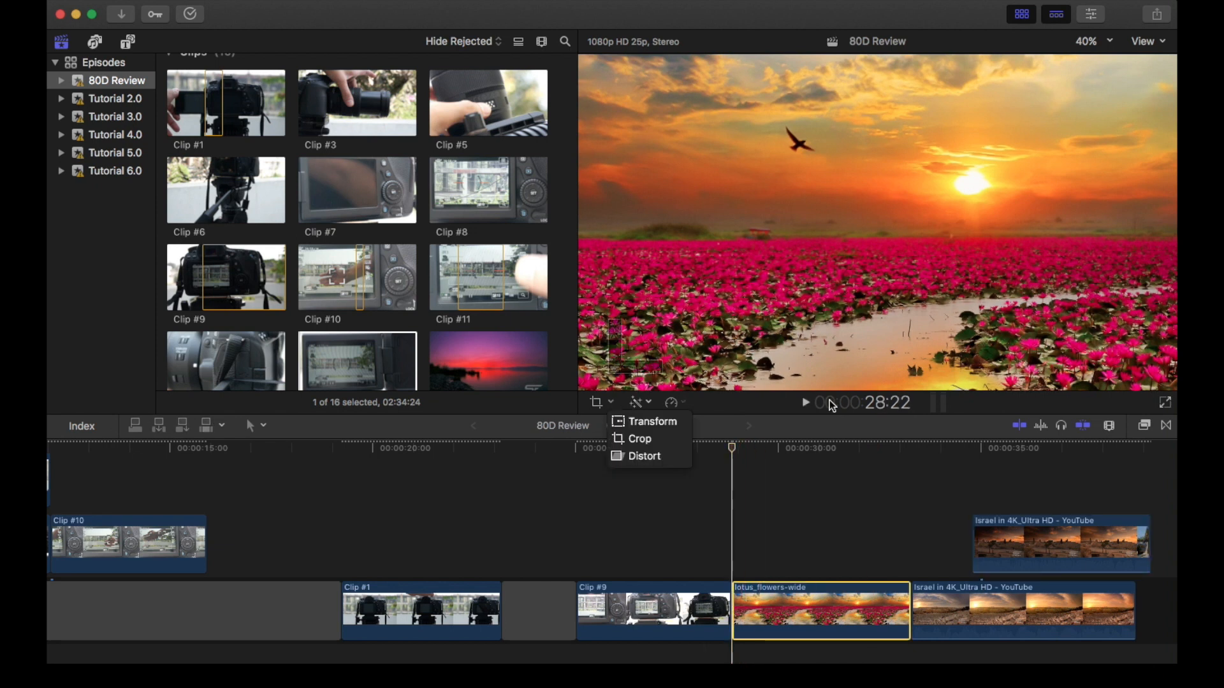
left_click(645, 439)
left_click(937, 373)
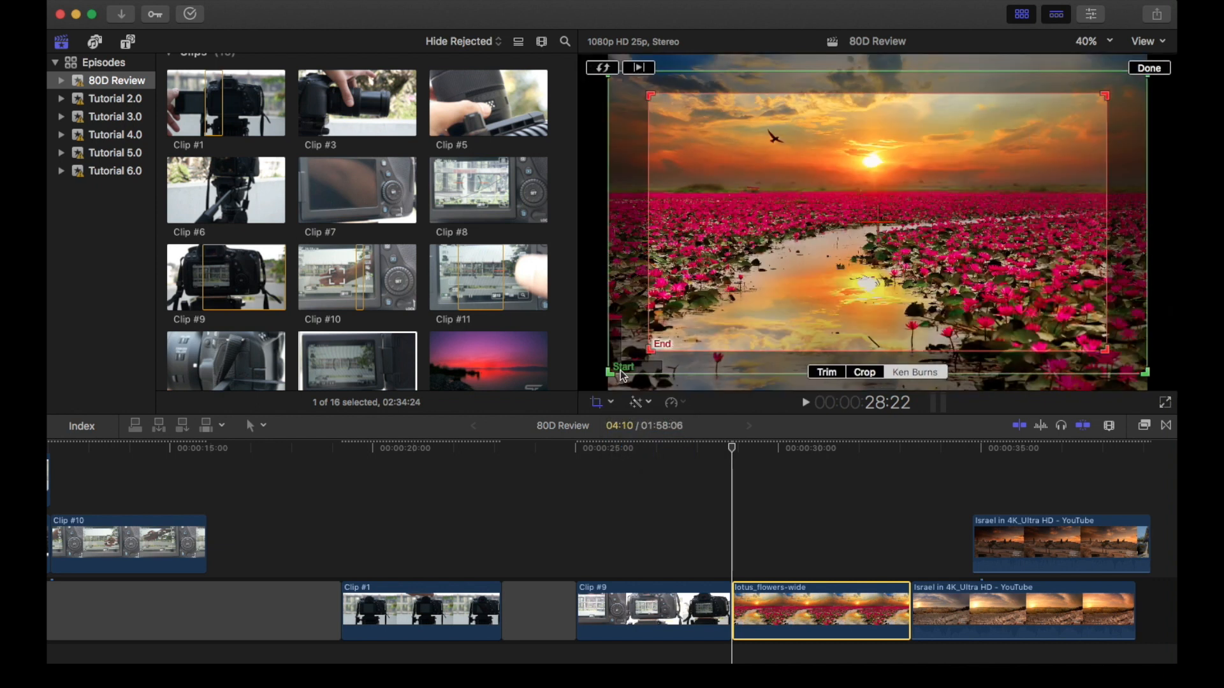
left_click(661, 350)
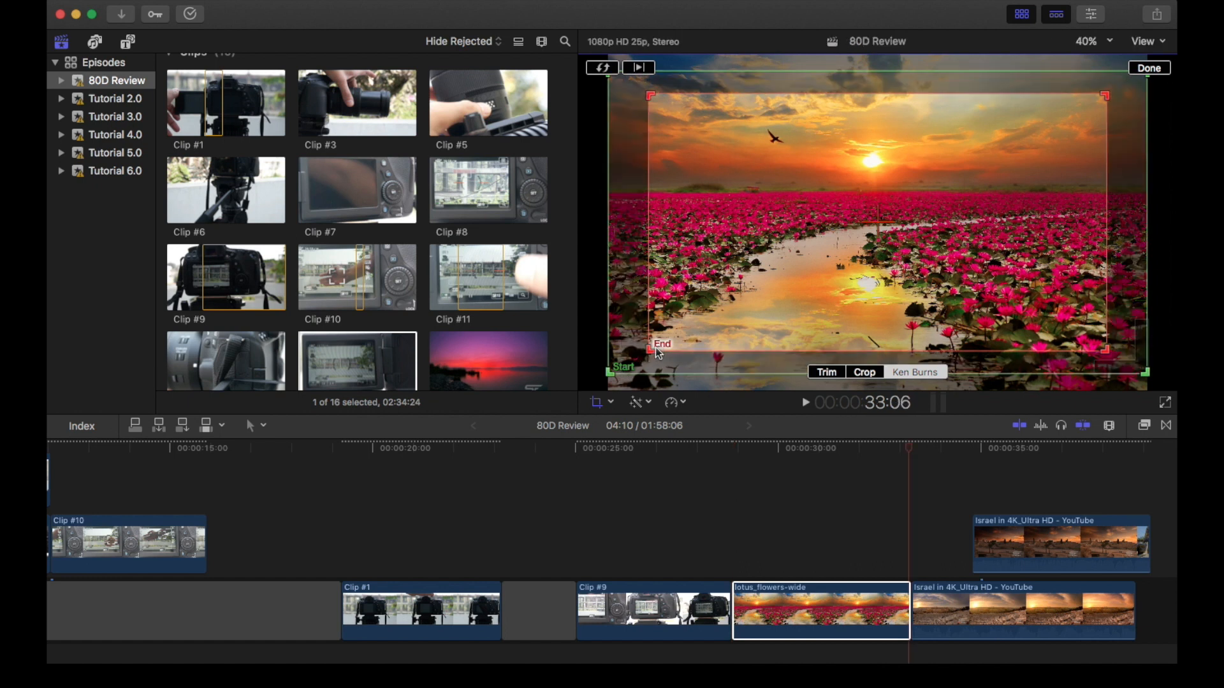
left_click(625, 368)
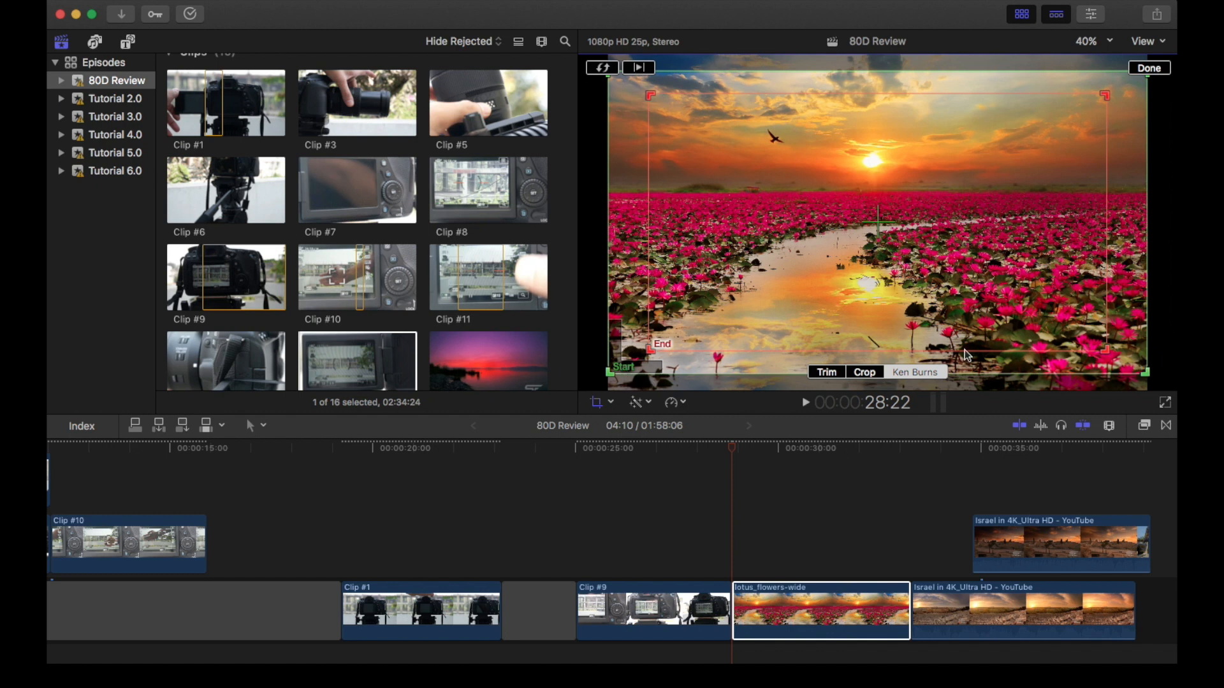
left_click_drag(1152, 381, 976, 324)
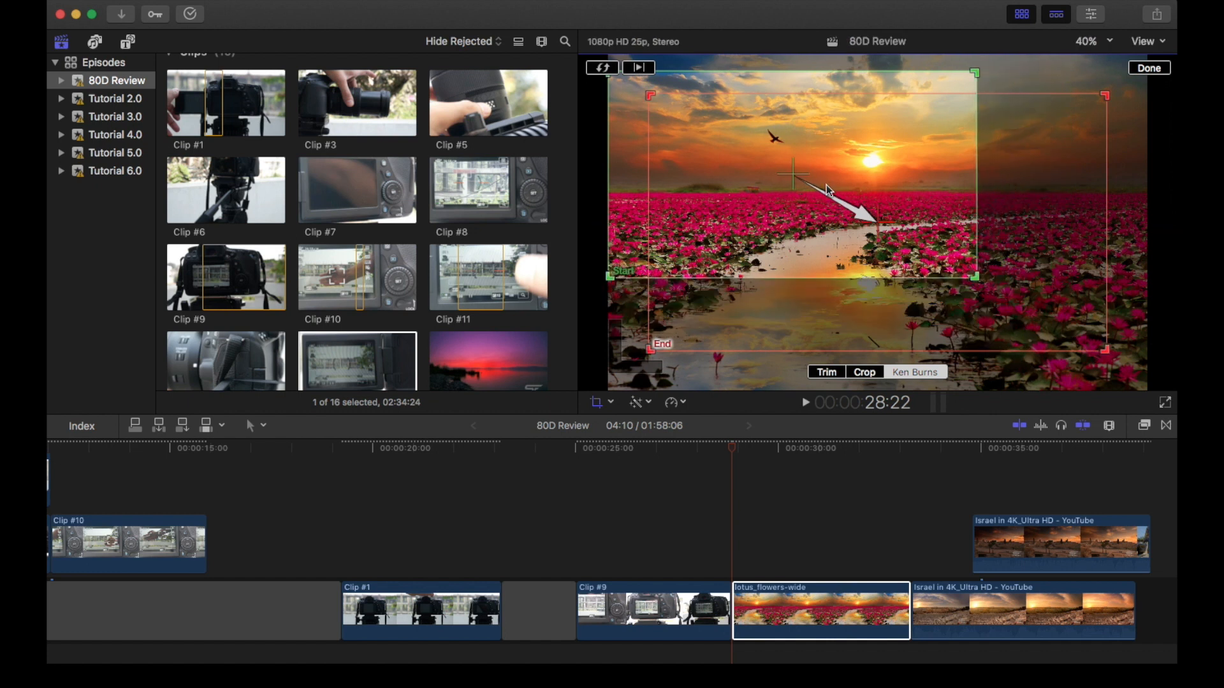
left_click_drag(790, 180, 792, 213)
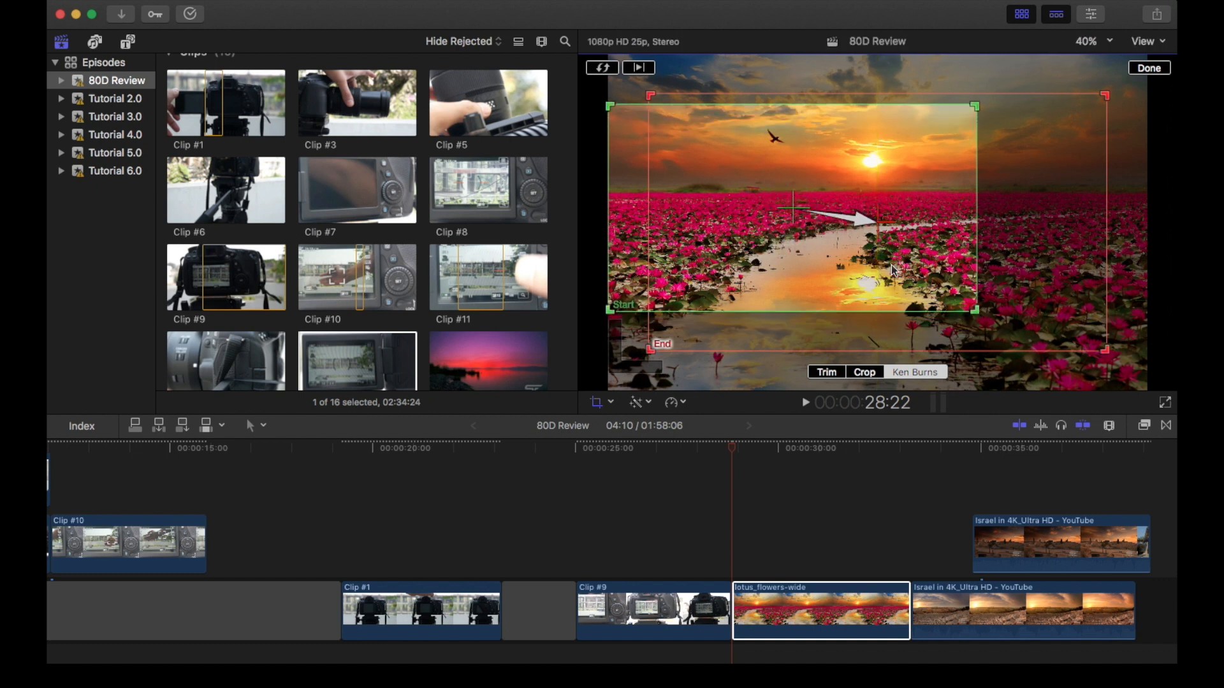
Shrink the Ken Burns End frame to about the Start frame's size and place it to the right, level with the Start frame.
left_click(659, 350)
left_click(619, 311)
left_click(652, 350)
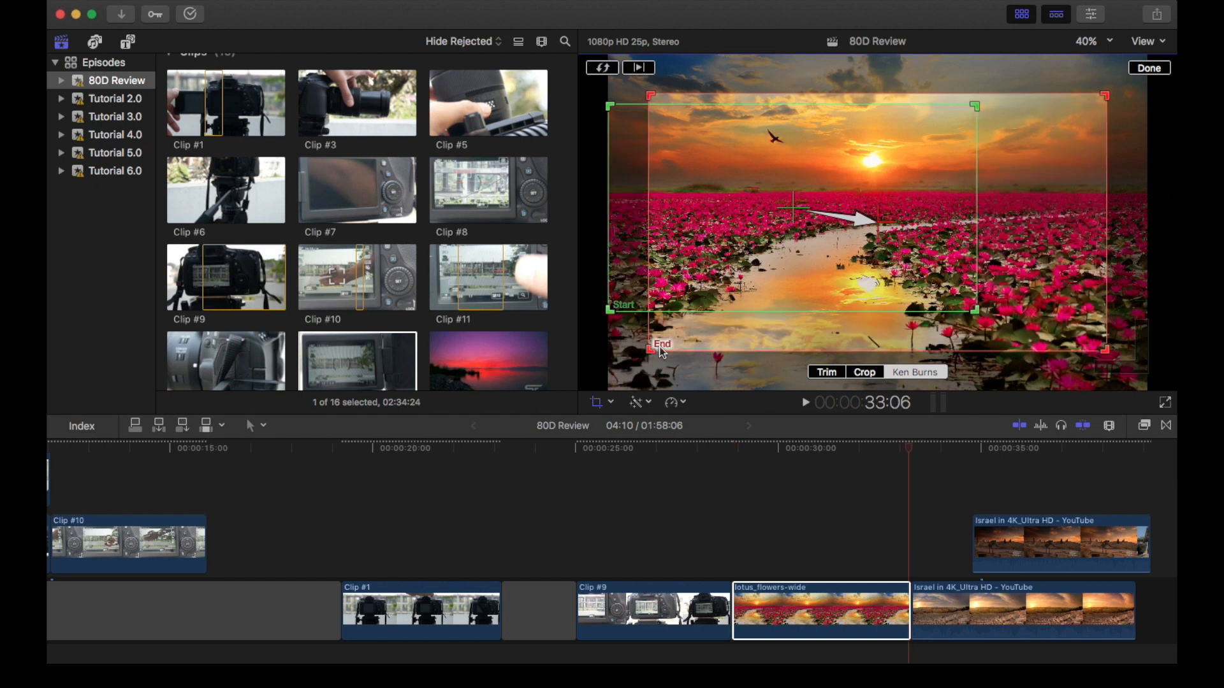
left_click_drag(648, 355, 731, 302)
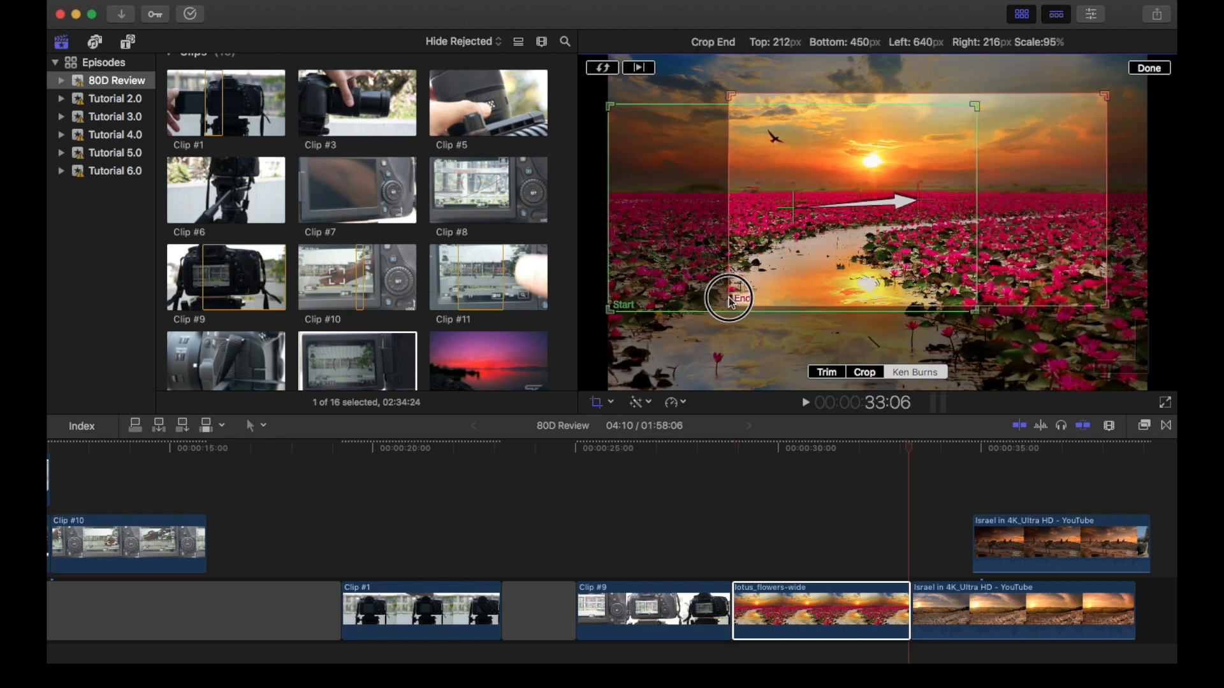
left_click_drag(908, 197, 878, 207)
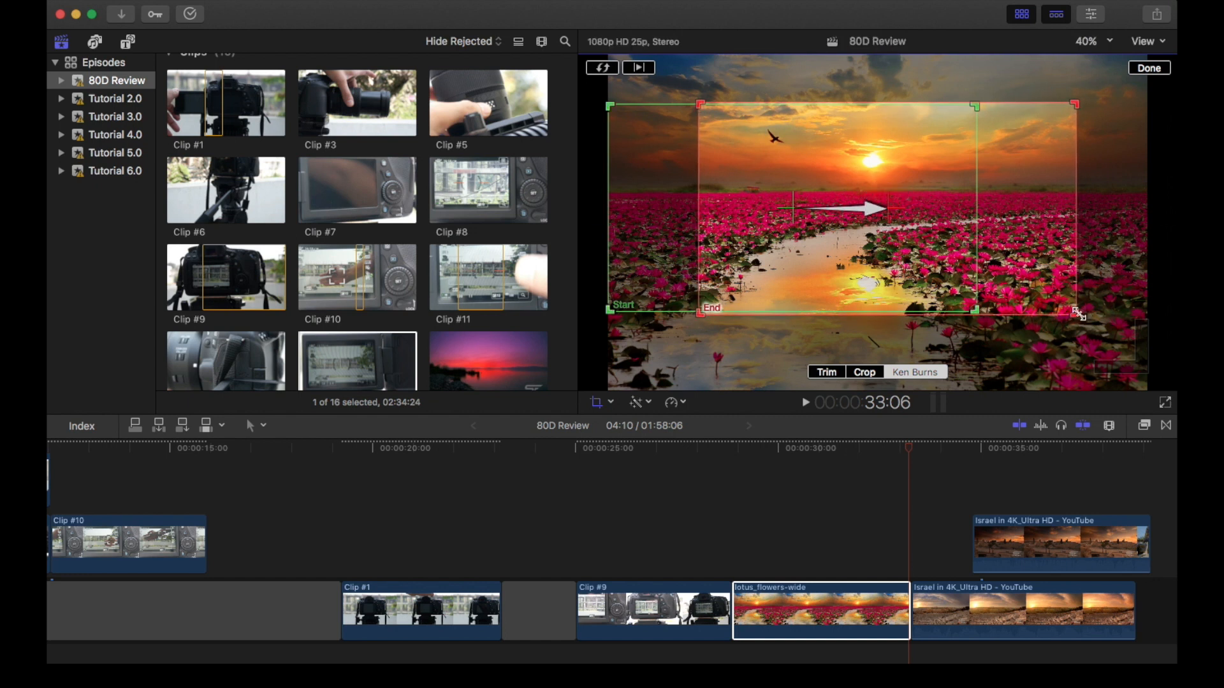
left_click_drag(1076, 313, 1071, 313)
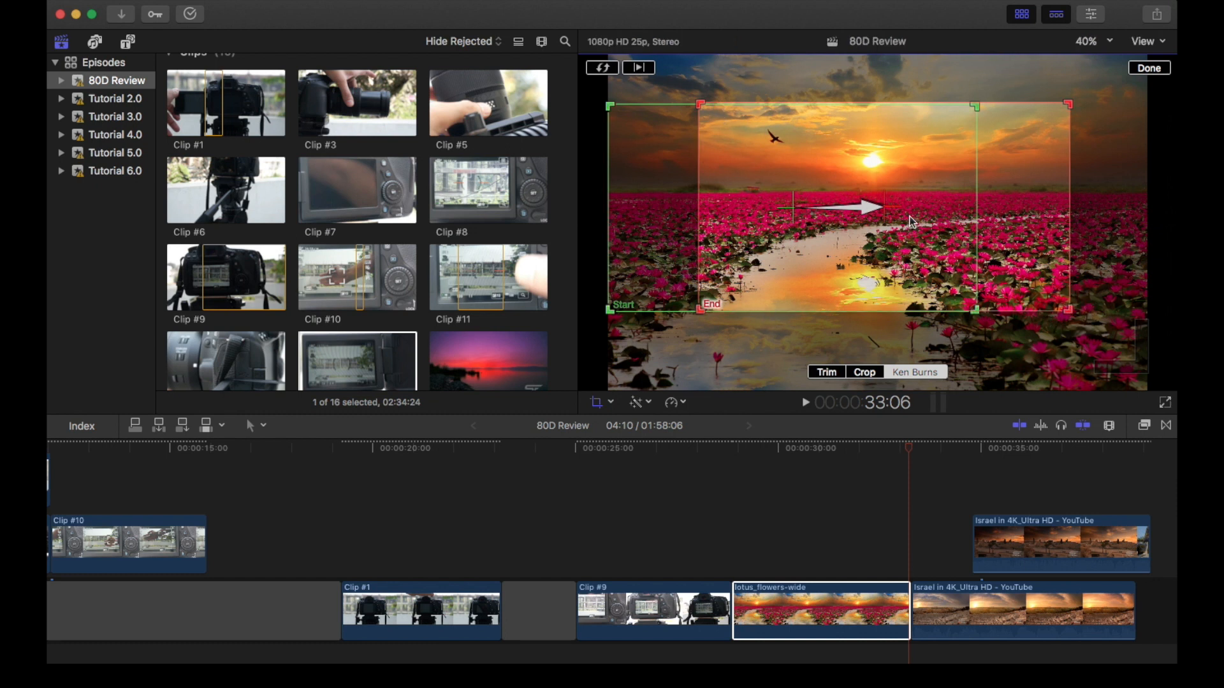
Set the viewer scale to 100% and compare the centre positions of the Ken Burns Start and End frames.
left_click(886, 206)
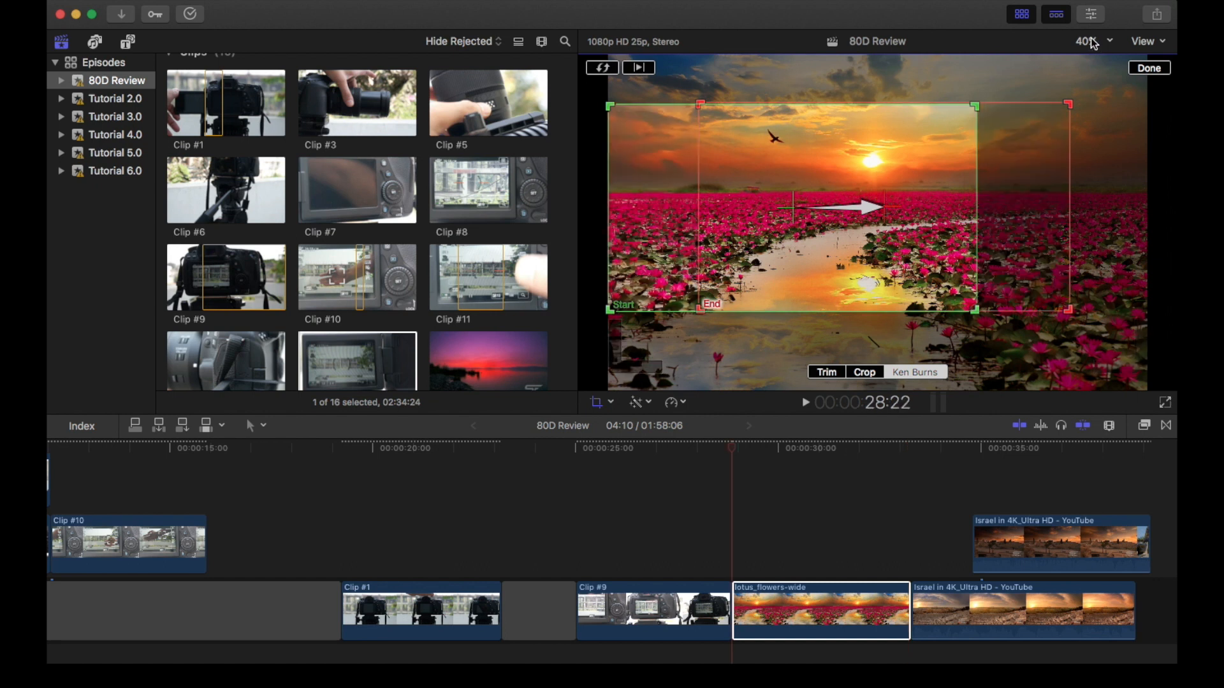
left_click(1093, 41)
left_click(1112, 151)
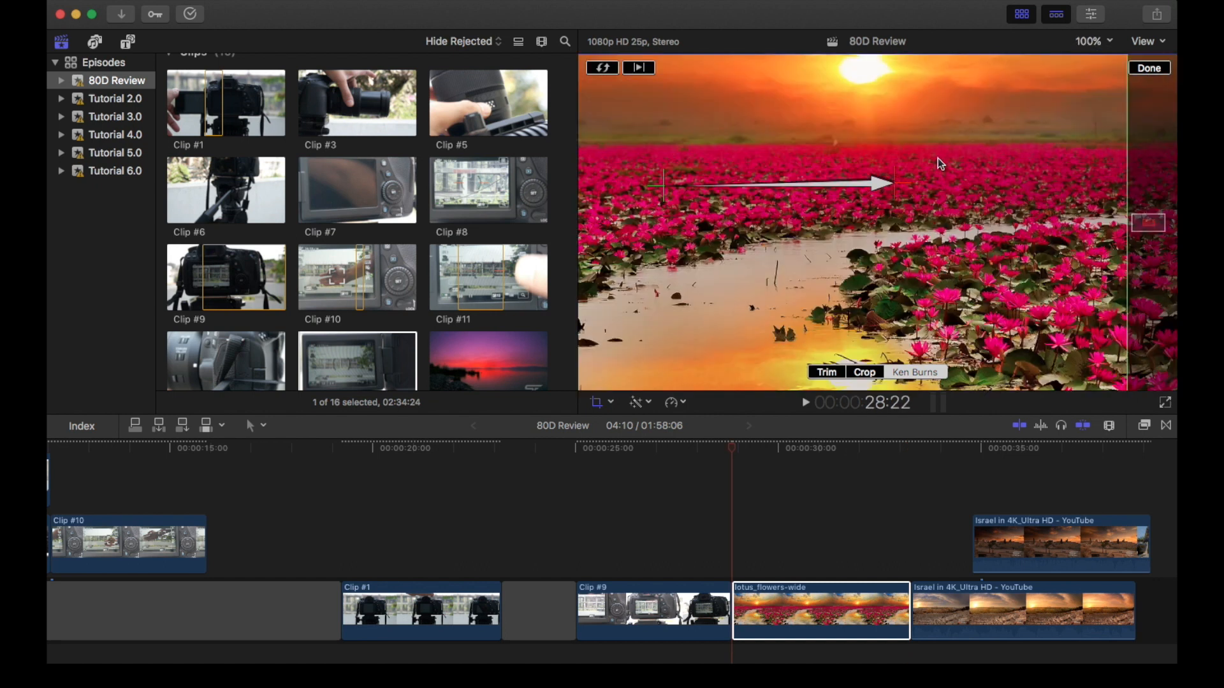
left_click(898, 185)
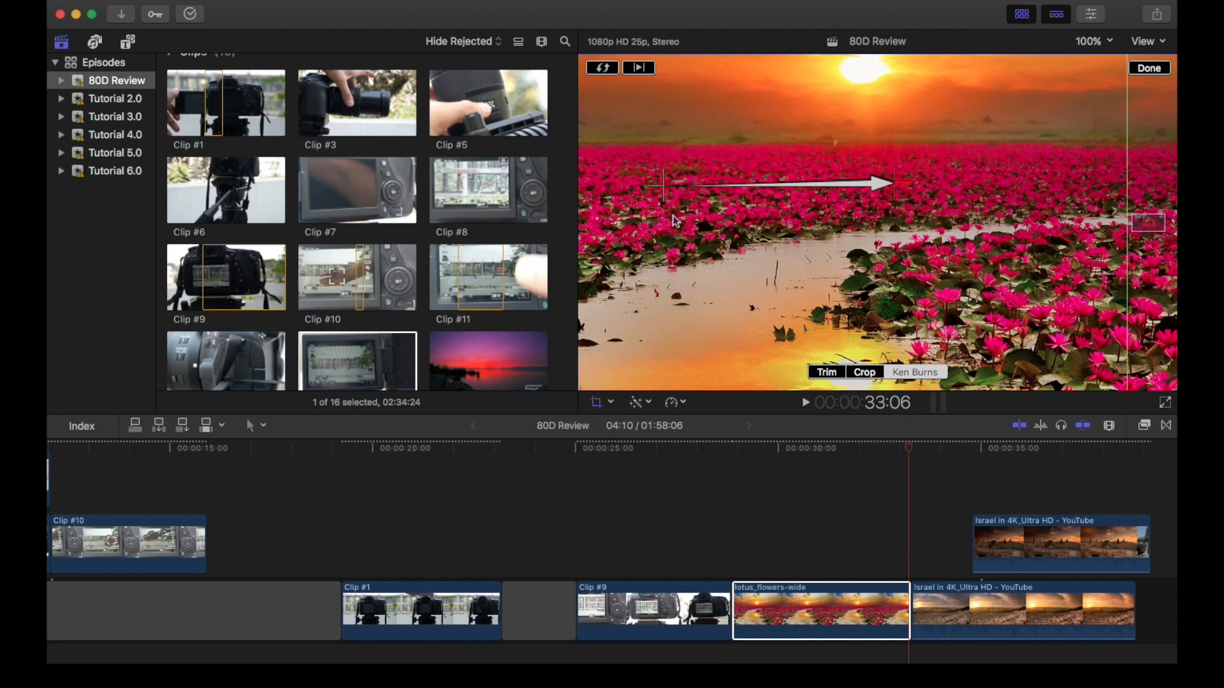
left_click(667, 198)
left_click(900, 184)
Set the viewer scale to 25% and move the Ken Burns End frame to the right edge of the lotus picture.
left_click(1093, 42)
left_click(1106, 108)
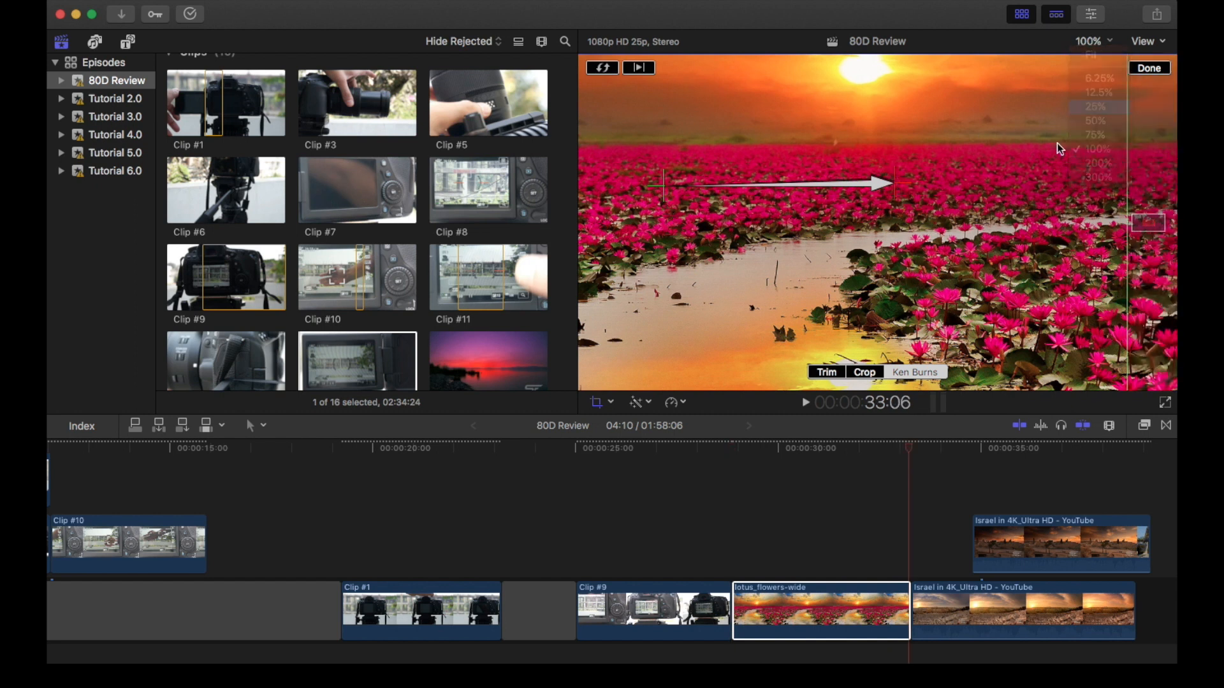
left_click_drag(885, 214, 929, 209)
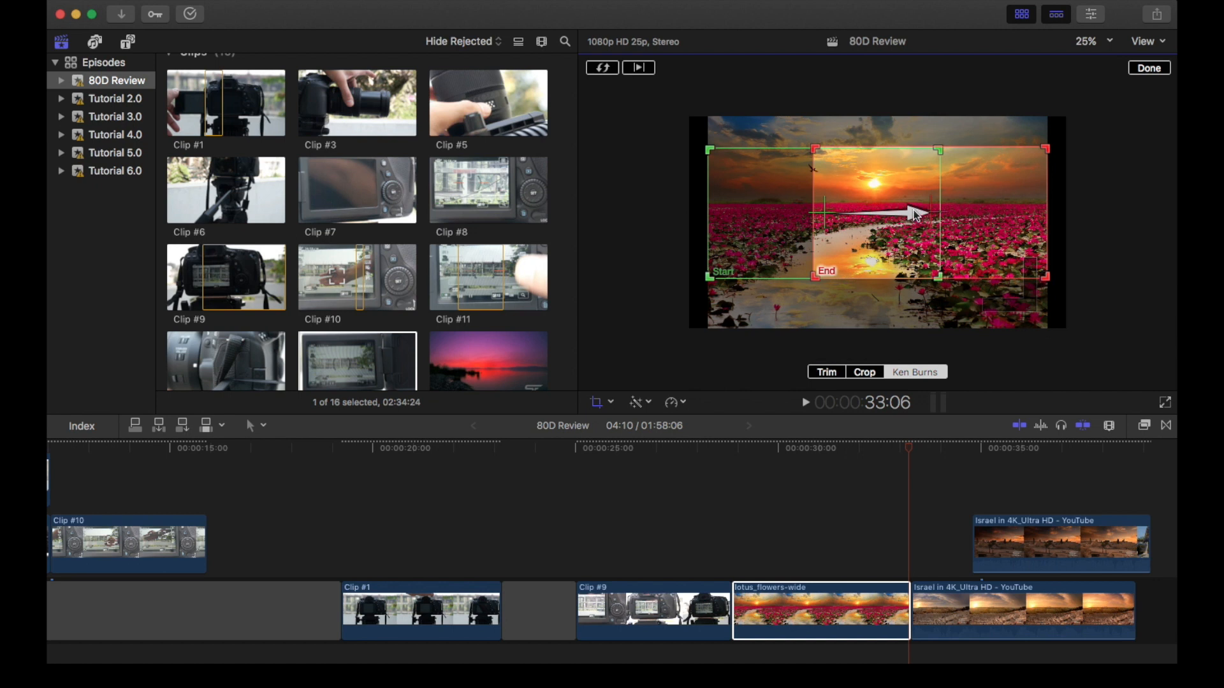
Try the End frame in the picture's lower-right corner for a diagonal move, and bring it back level with the Start frame.
left_click_drag(936, 216, 941, 265)
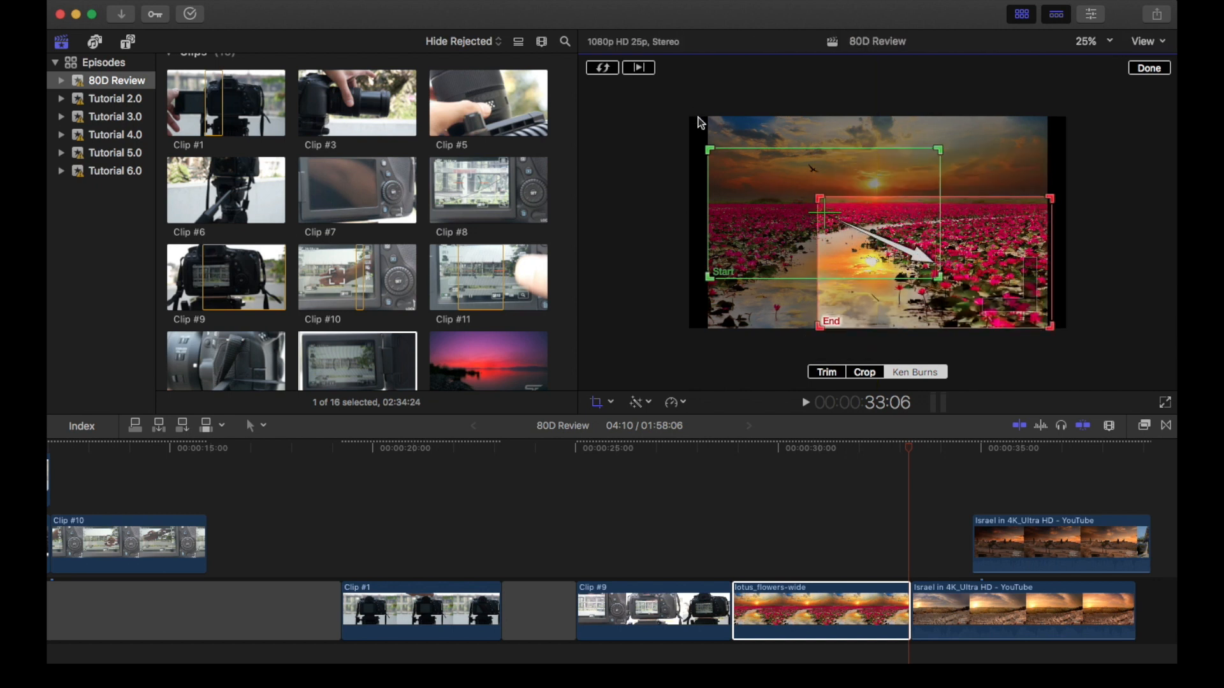
left_click(710, 148)
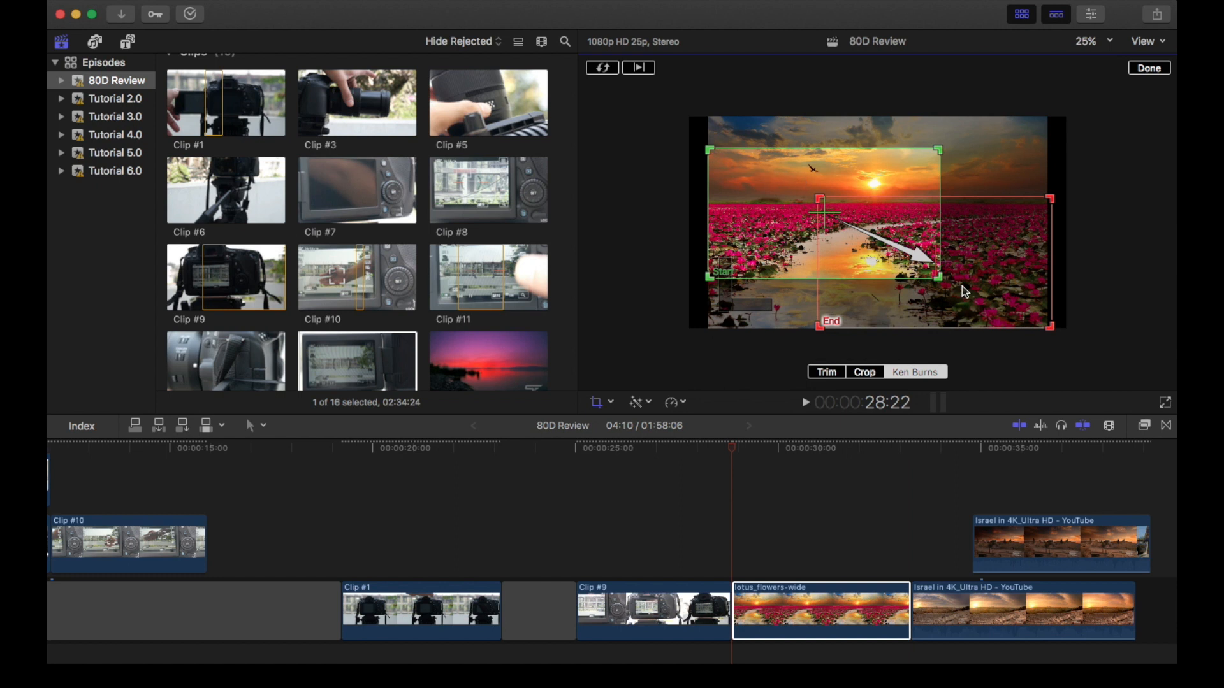
left_click(833, 324)
left_click_drag(935, 263, 931, 215)
Finish the Ken Burns crop and play the lotus_flowers-wide pan full screen from the clip's start at 28:22.
left_click(1149, 68)
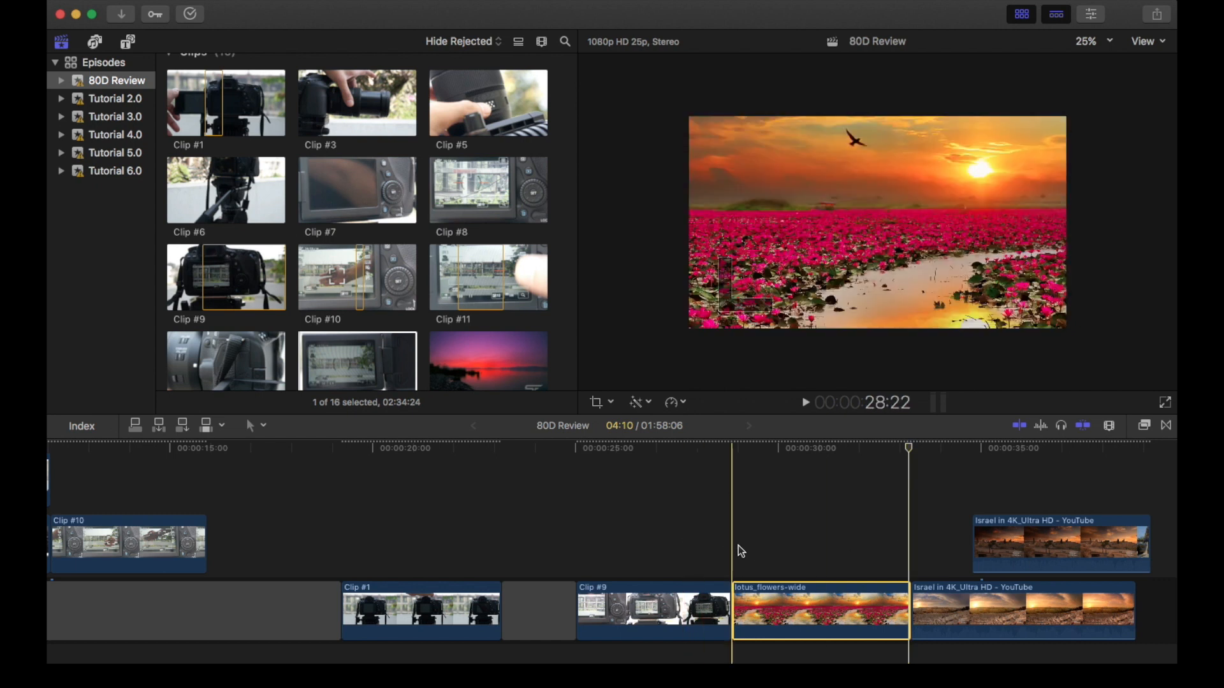
left_click(739, 545)
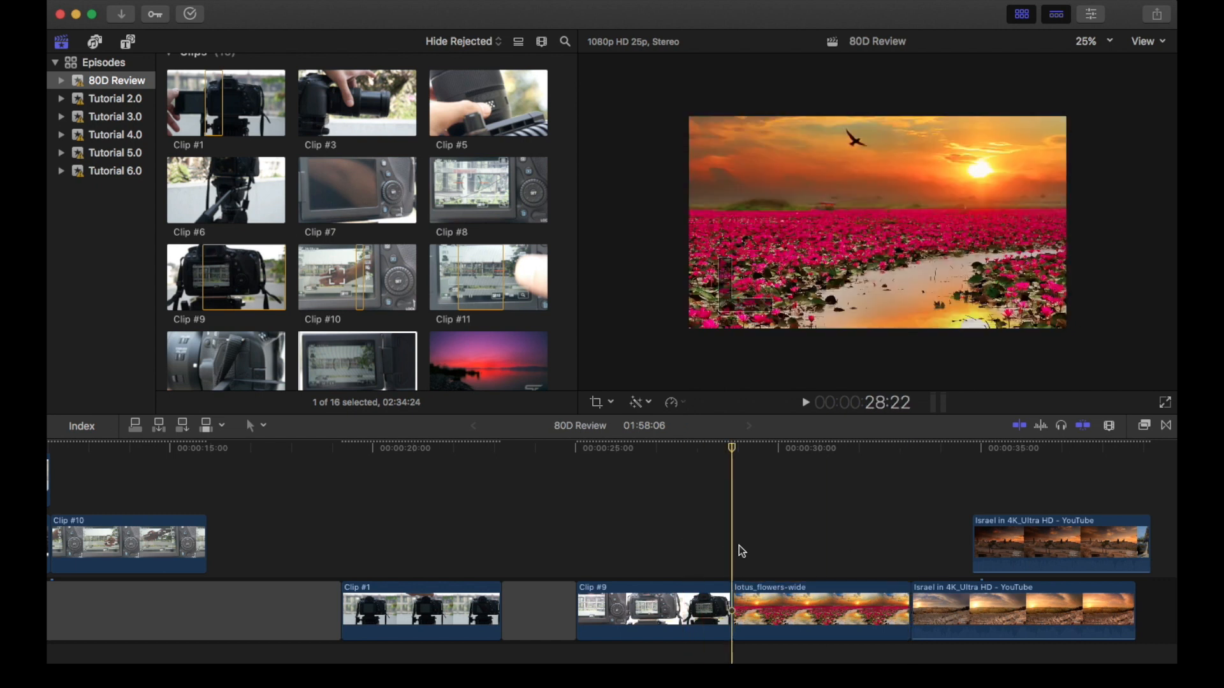
left_click(1166, 400)
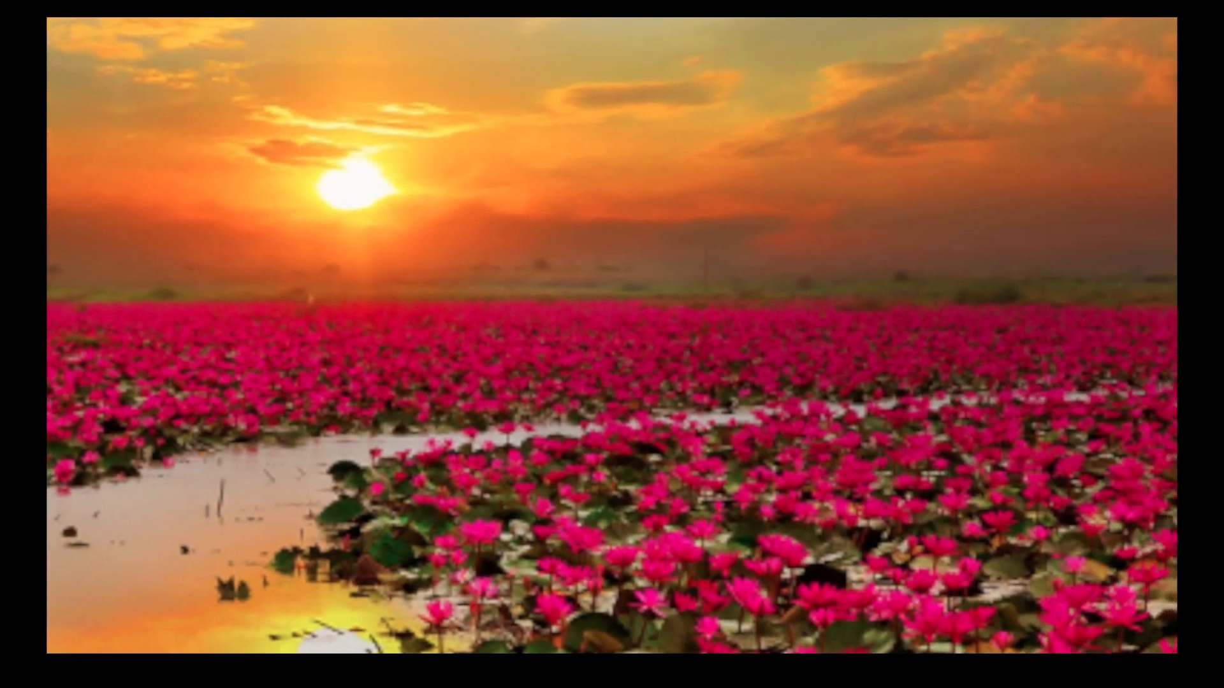
key("Escape")
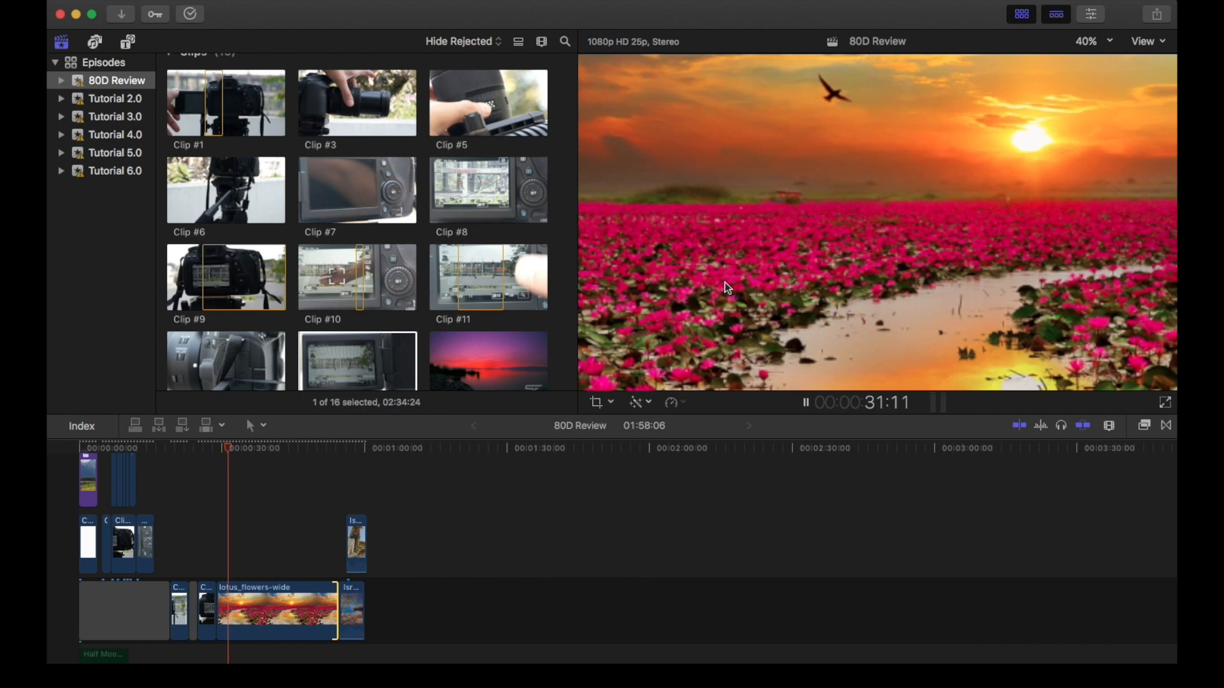
Play the slower pan across the lengthened lotus_flowers-wide clip full screen, and return to the editing view.
left_click(1166, 403)
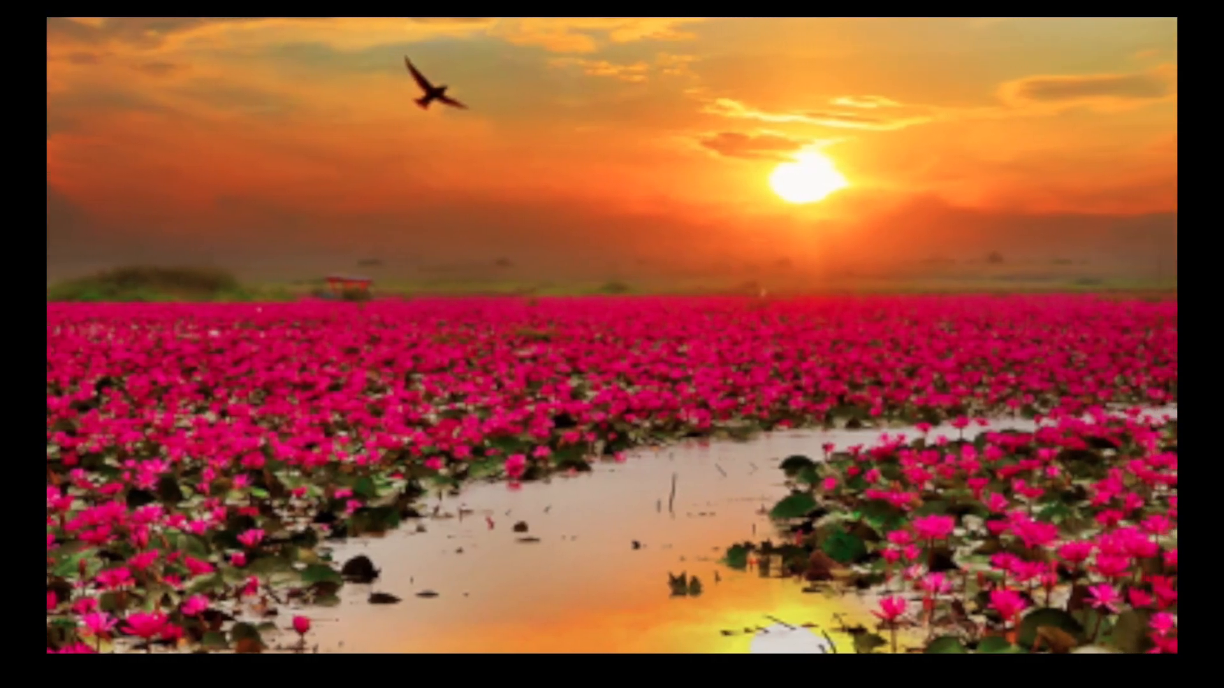
mouse_move(824, 23)
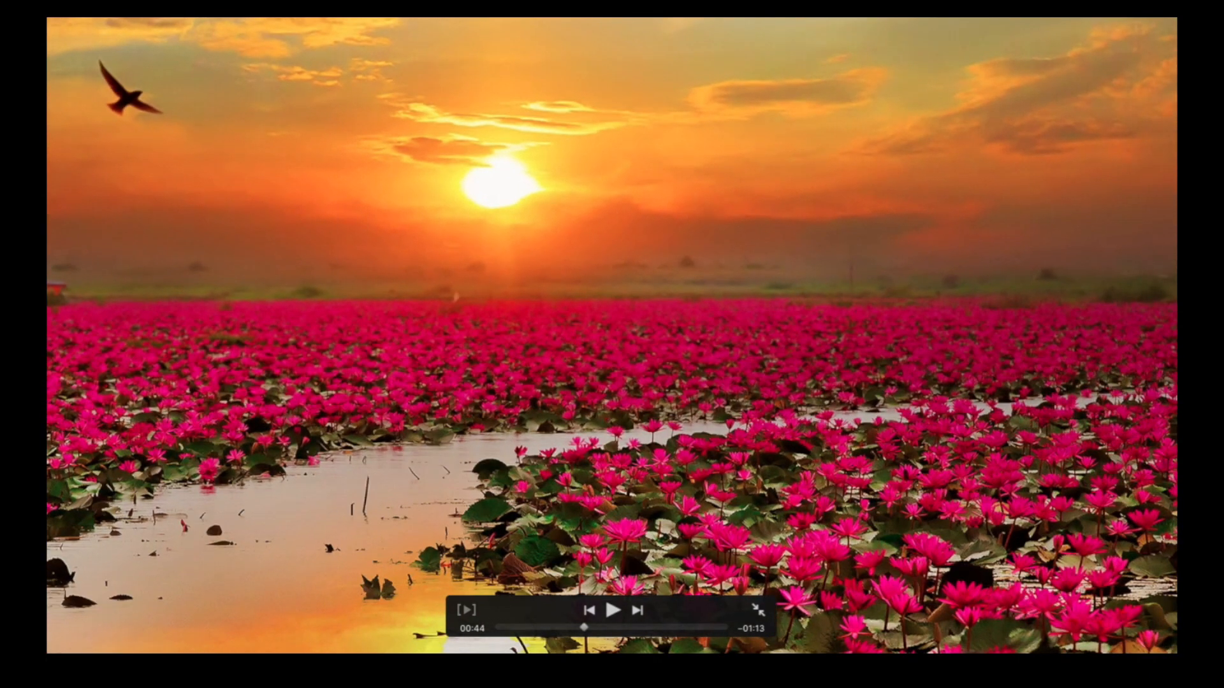
key("Escape")
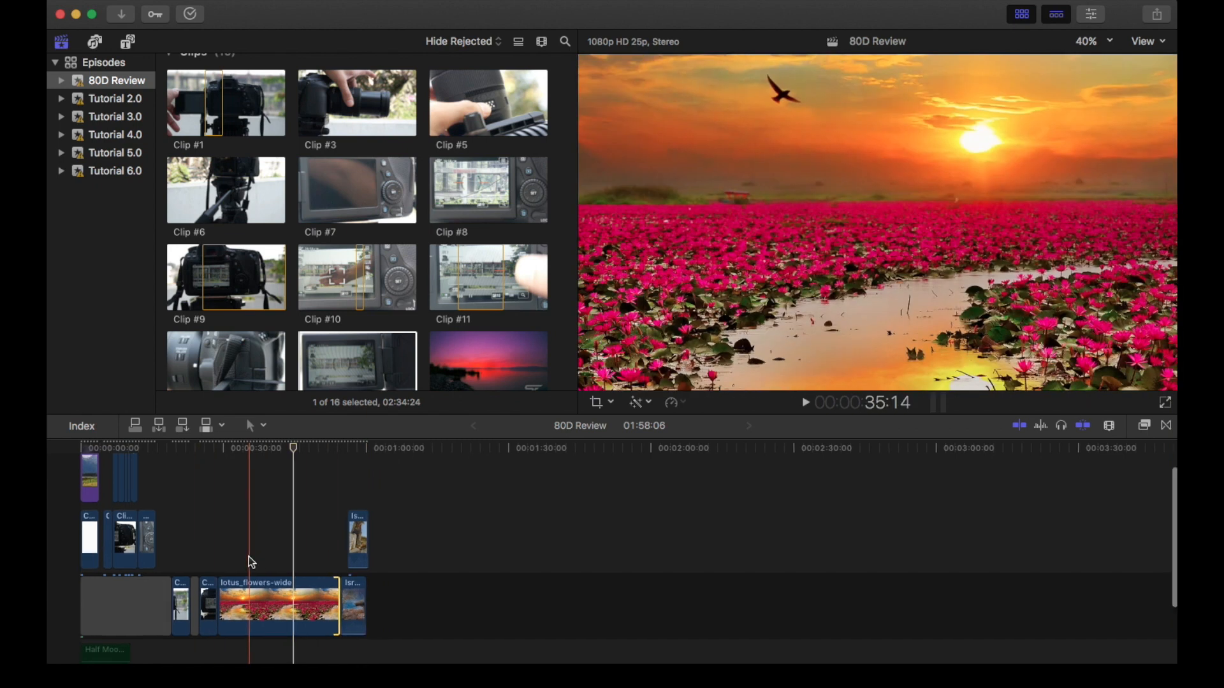
Play back the timeline from the start of Clip #1 at 19:06 through Clip #9, and replay Clip #1.
scroll(248, 556, "down", 1)
scroll(246, 556, "up", 5)
scroll(246, 556, "left", 8)
scroll(247, 556, "down", 5)
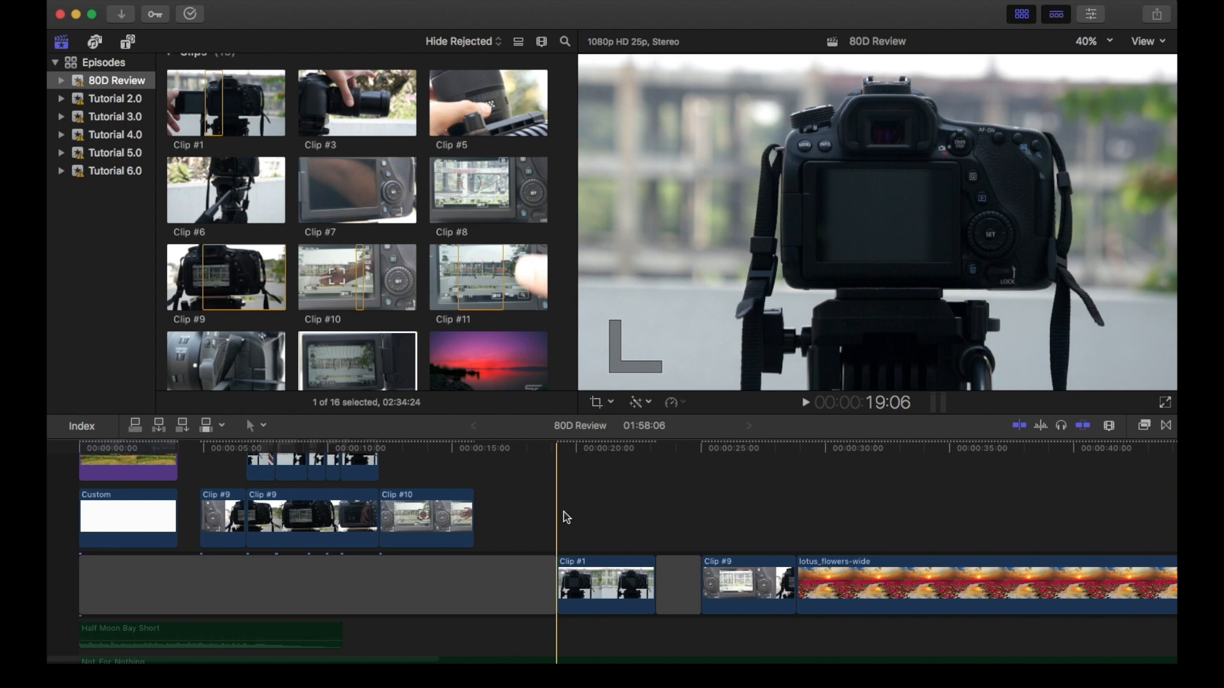
key("space")
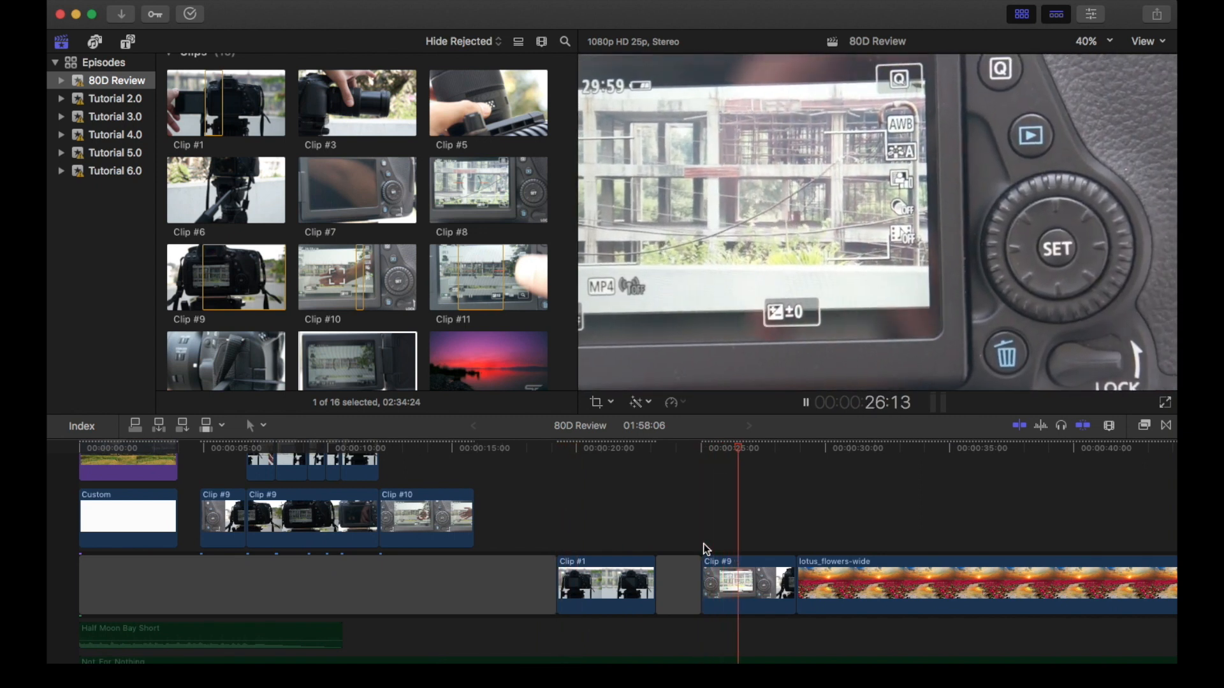
left_click(728, 550)
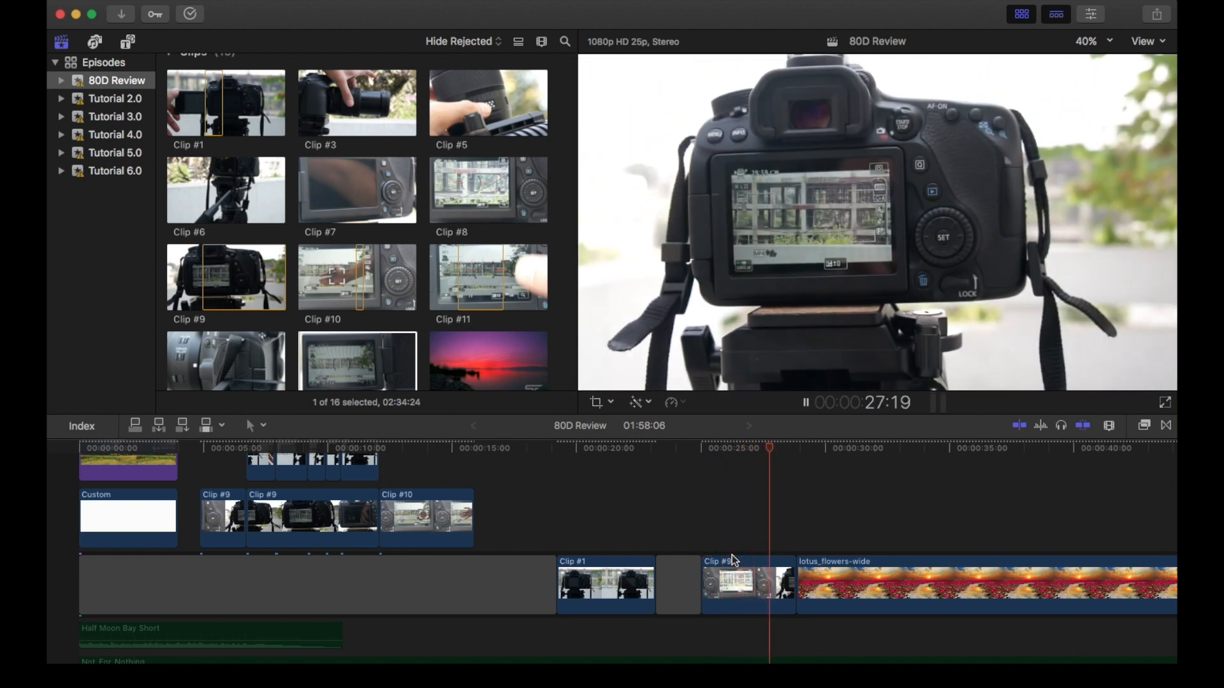
left_click(723, 558)
left_click(714, 561)
key("space")
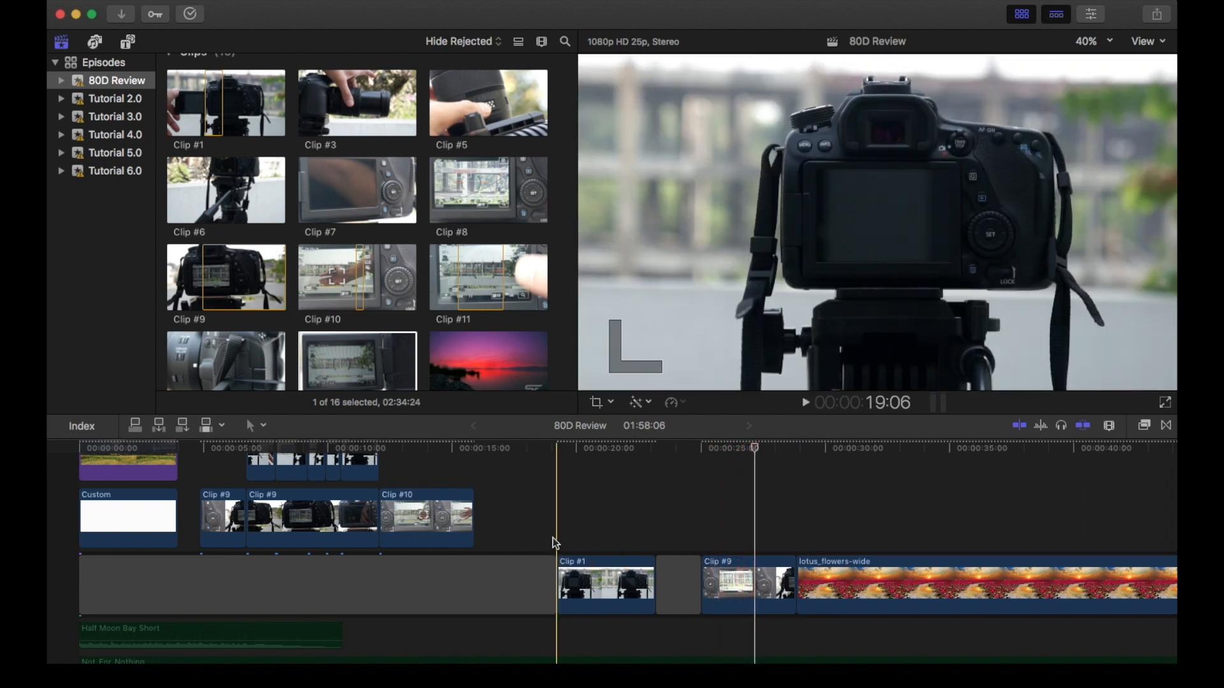
key("space")
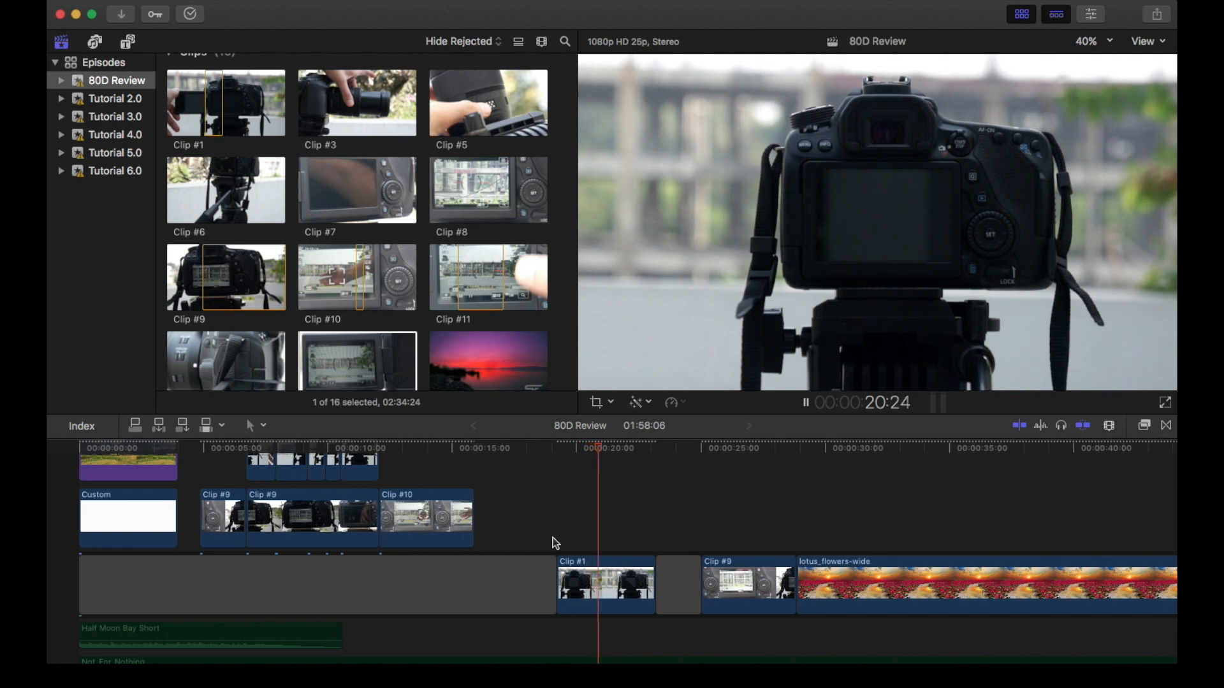
key("space")
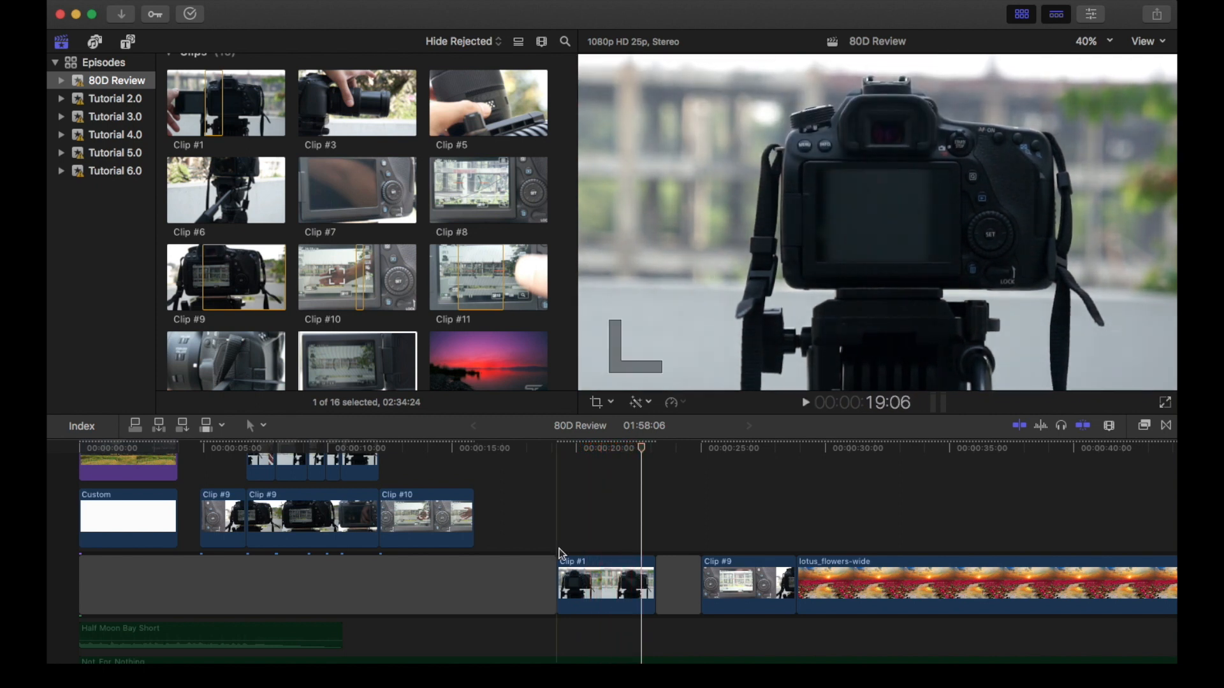
Give Clip #1 a Ken Burns crop from the full-picture Start frame to a centred End frame at about 134% scale.
left_click(567, 574)
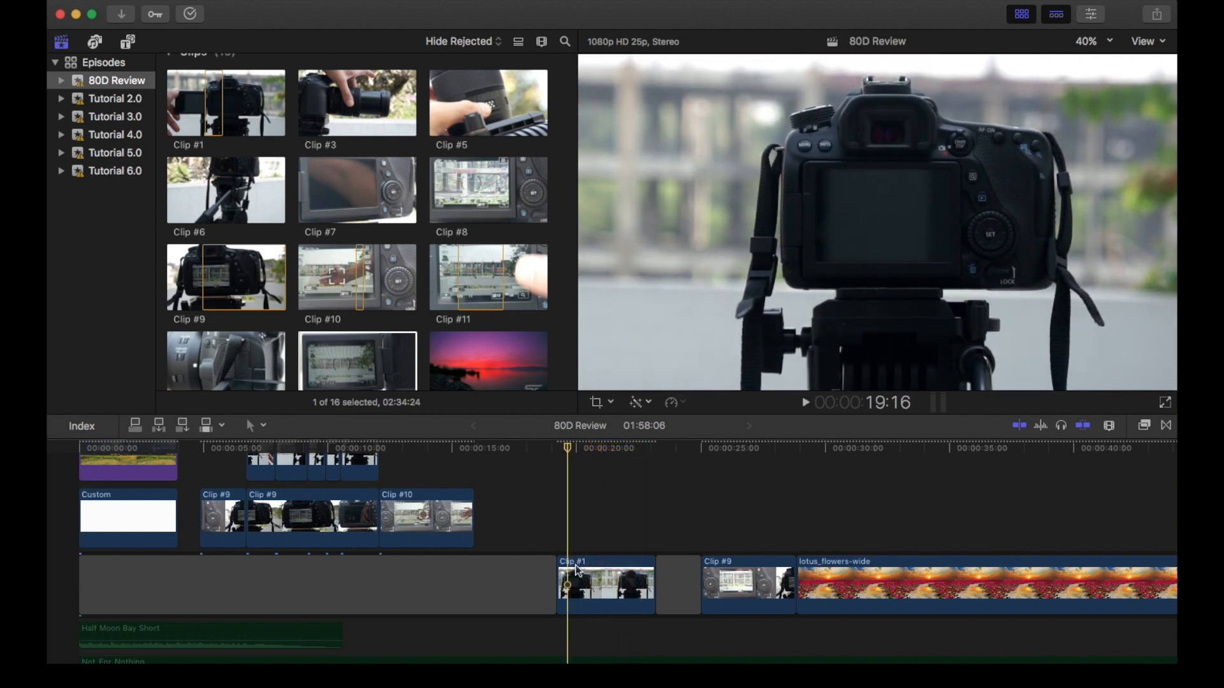
left_click(597, 402)
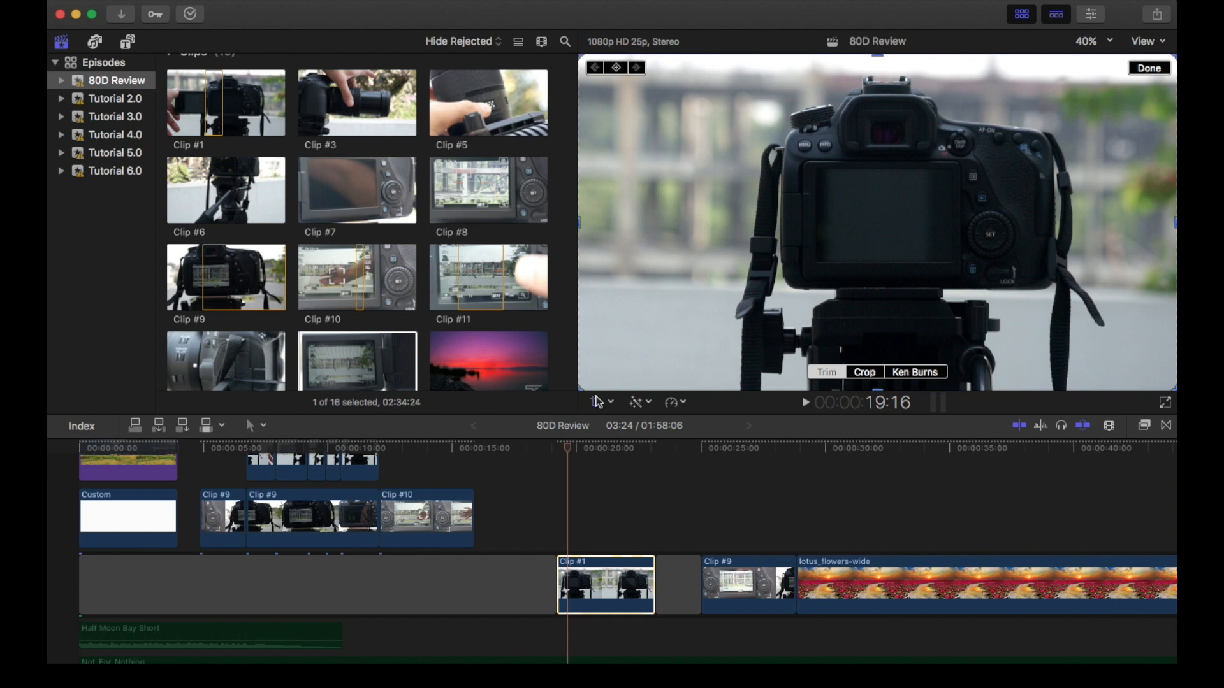
left_click(905, 374)
left_click_drag(624, 362, 587, 385)
left_click_drag(1137, 81, 1173, 56)
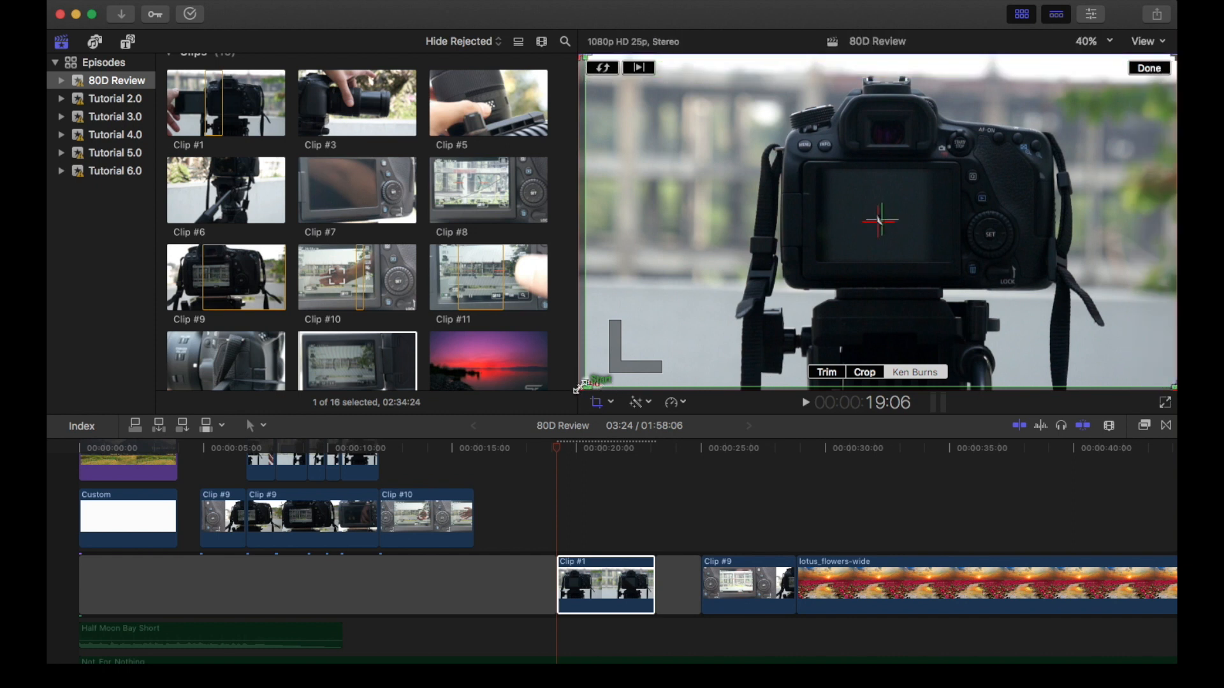
left_click_drag(581, 387, 731, 304)
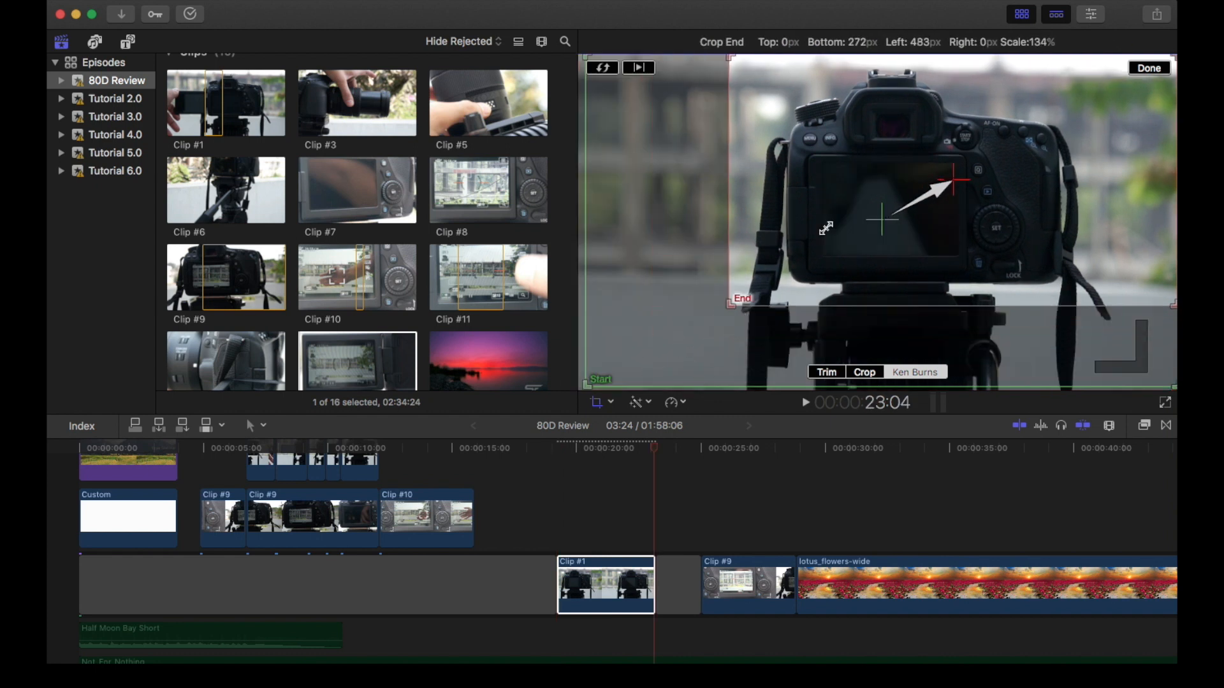
left_click_drag(970, 183, 885, 215)
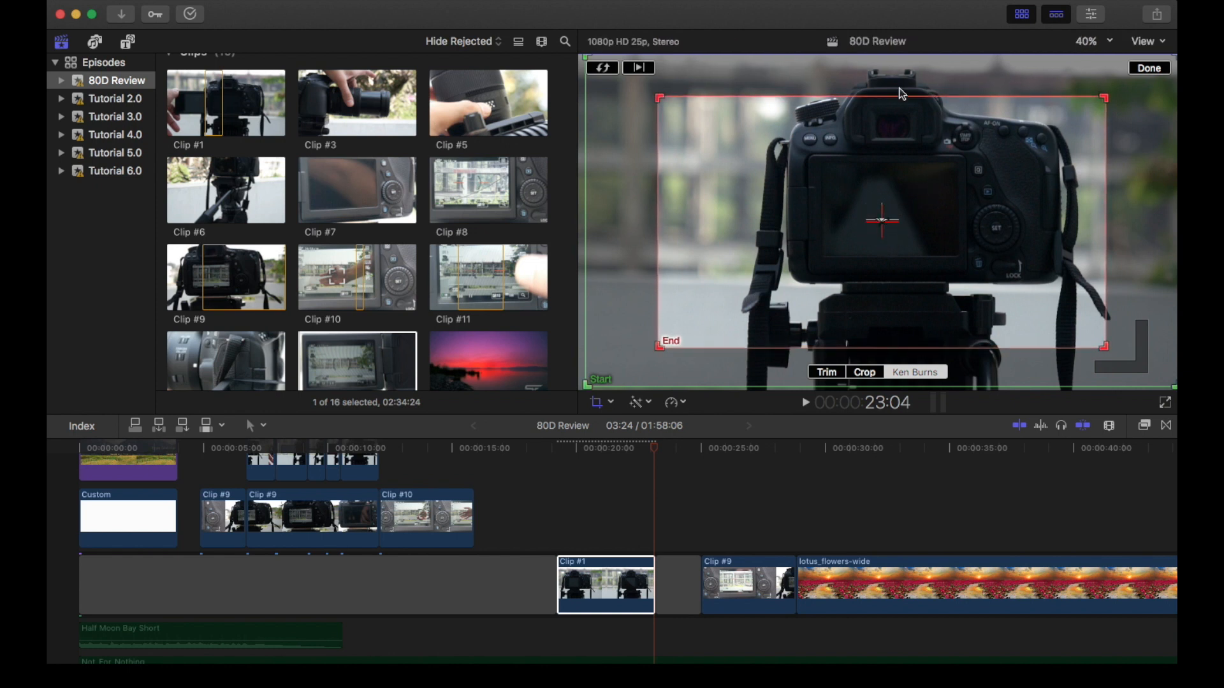
Finish the Ken Burns crop on Clip #1, play its push-in full screen from the clip's start, and return to the editing view.
left_click(1151, 68)
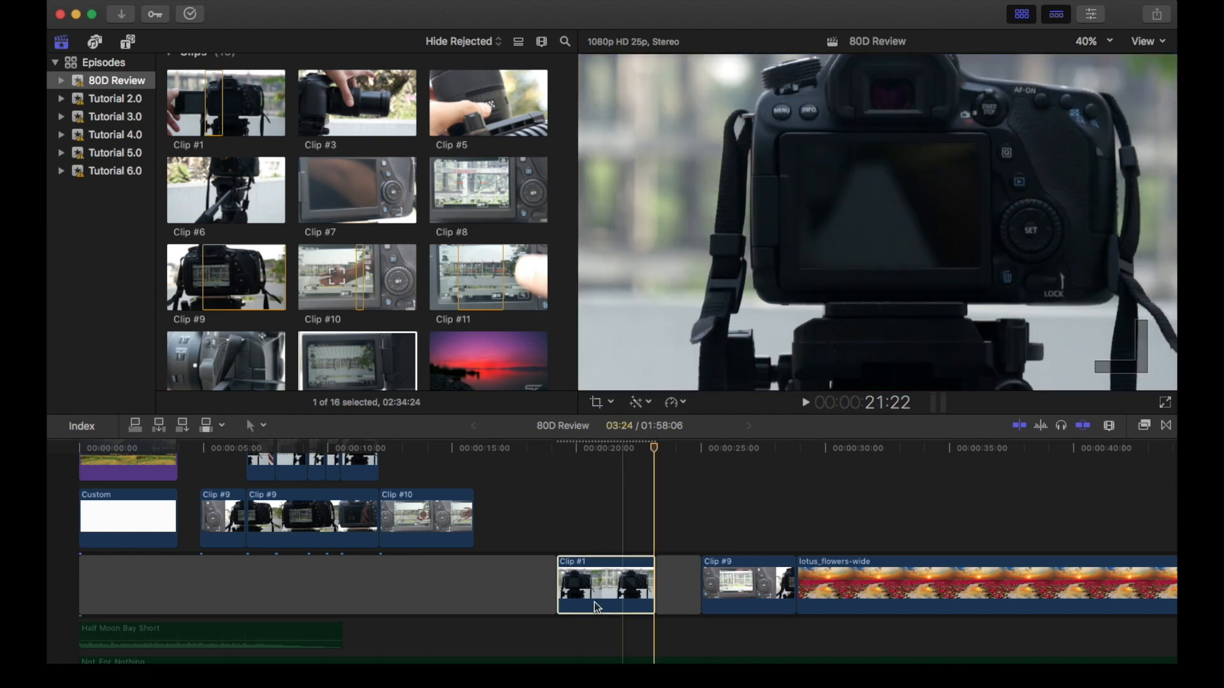
key("l")
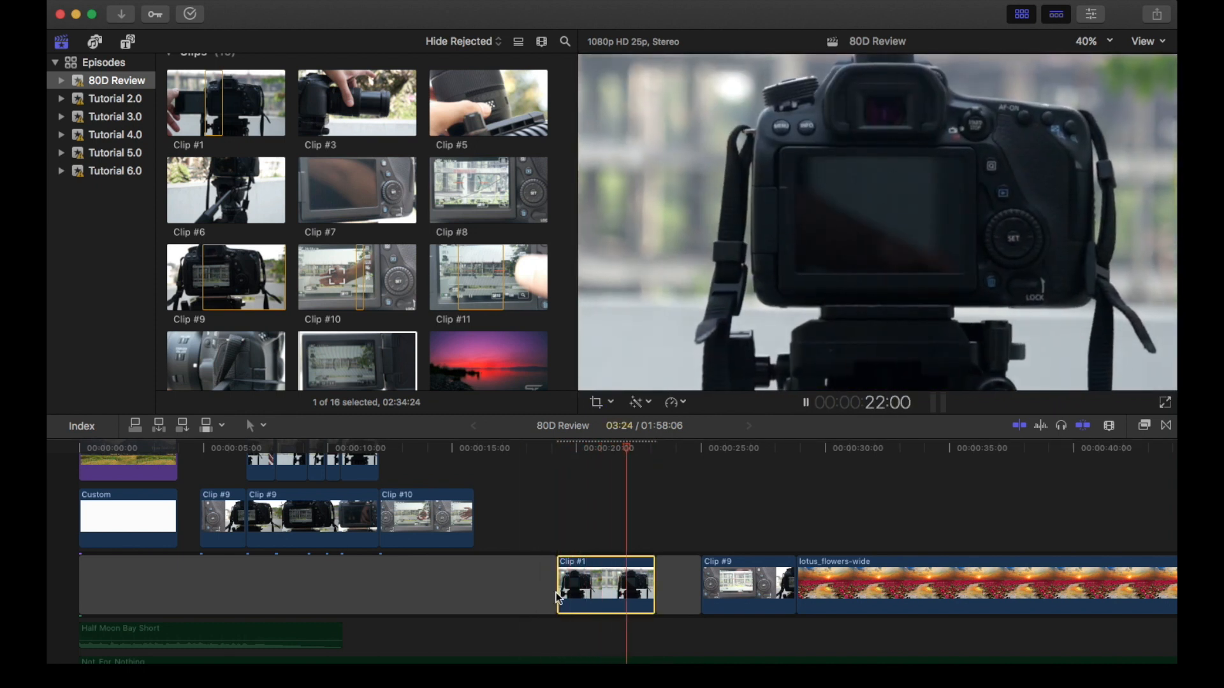
key("space")
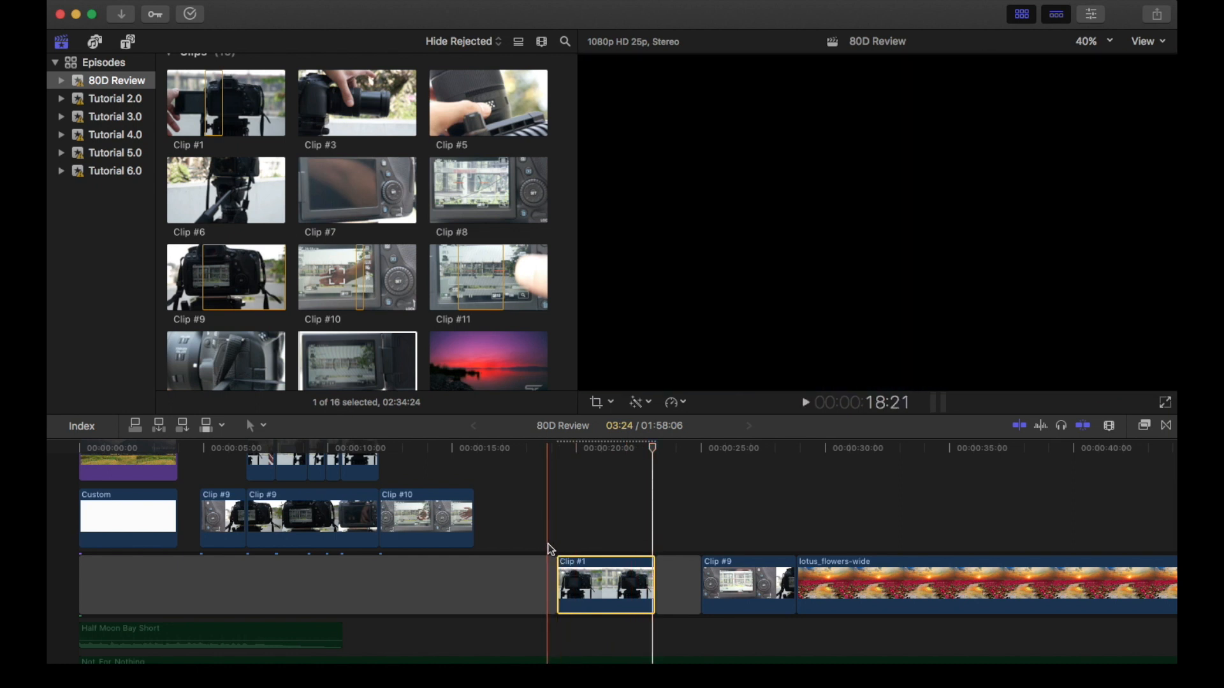
key("space")
key("space")
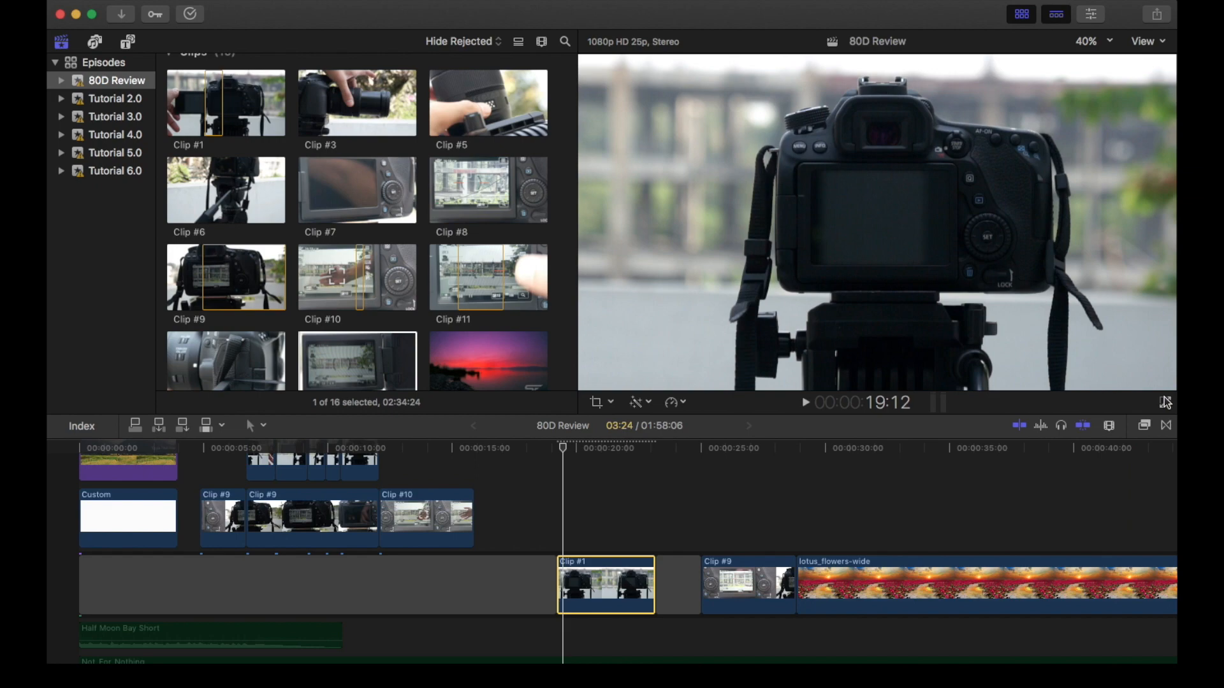
left_click(1165, 402)
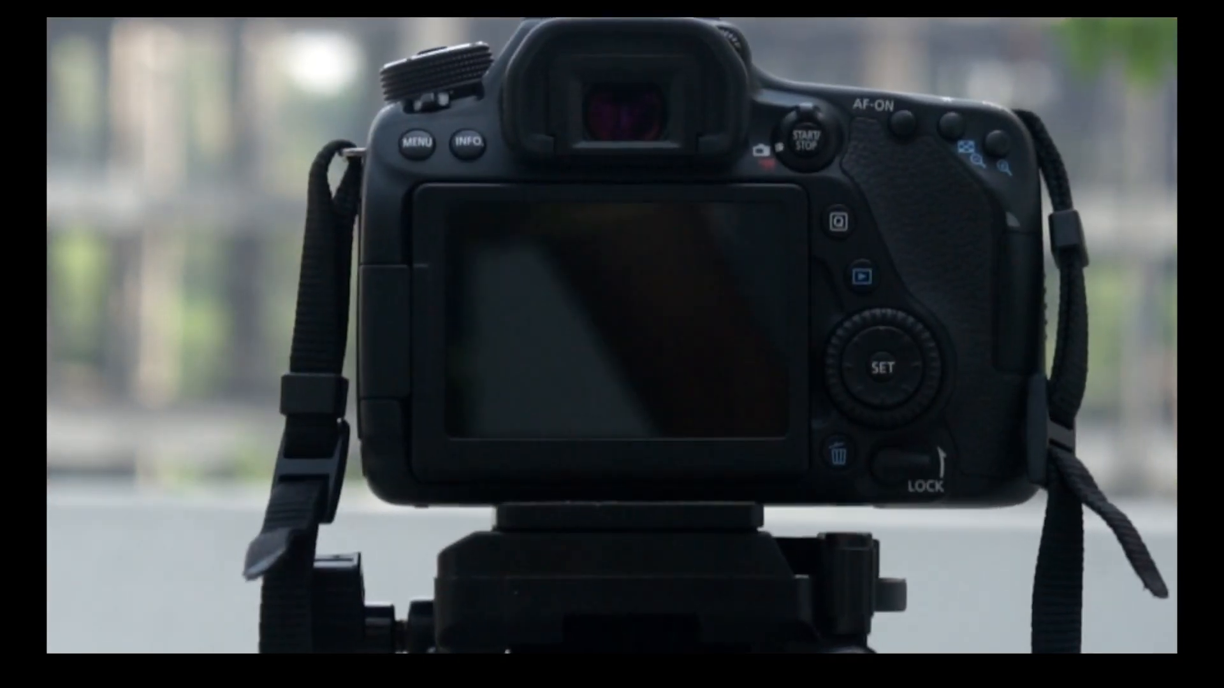
key("Escape")
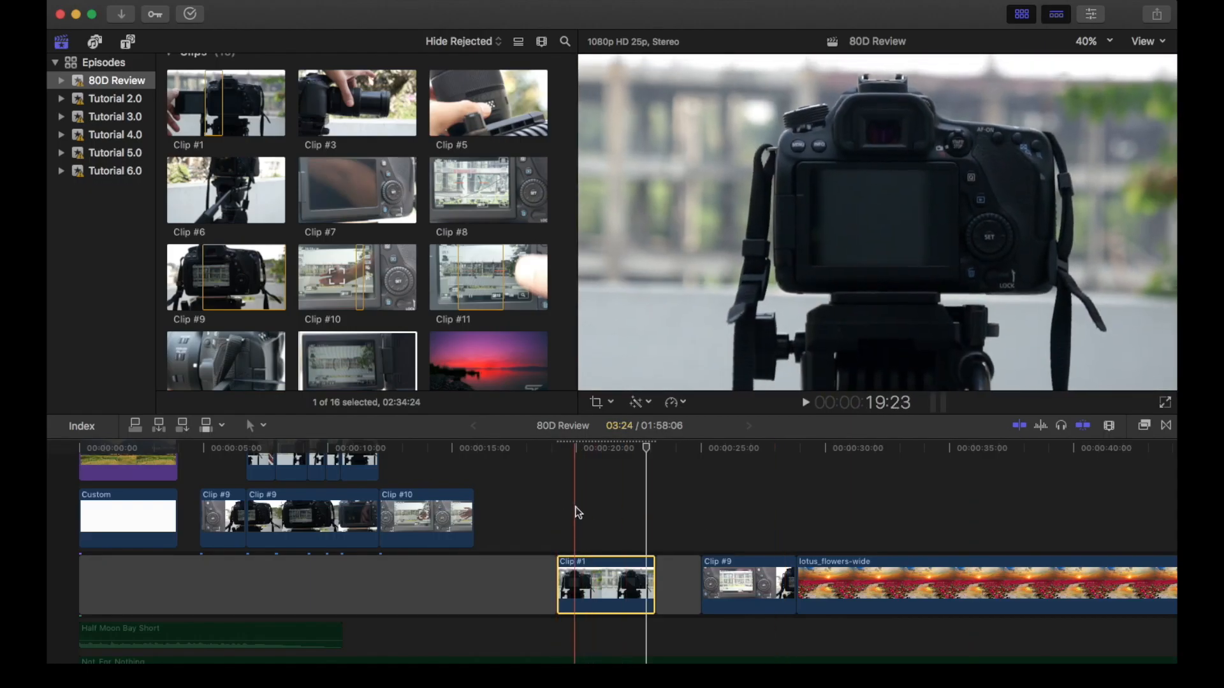
Swap the Ken Burns Start and End frames of Clip #1 so it zooms out, previewing the move before finishing the crop.
left_click(598, 402)
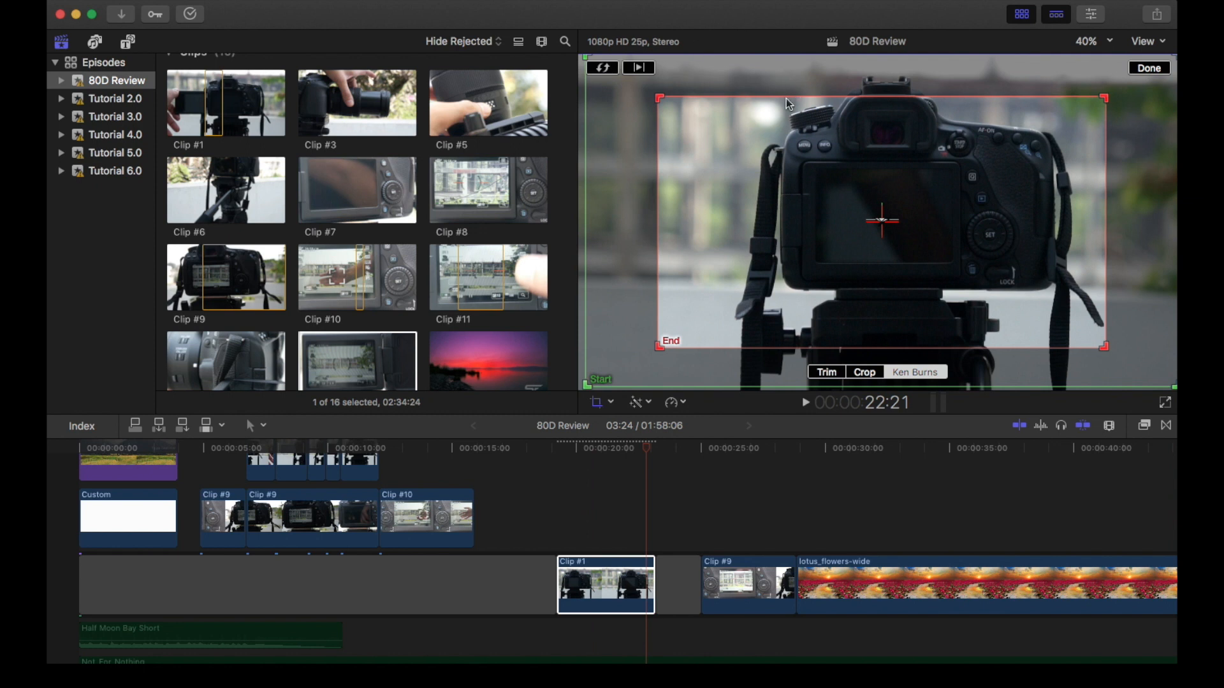
left_click(604, 69)
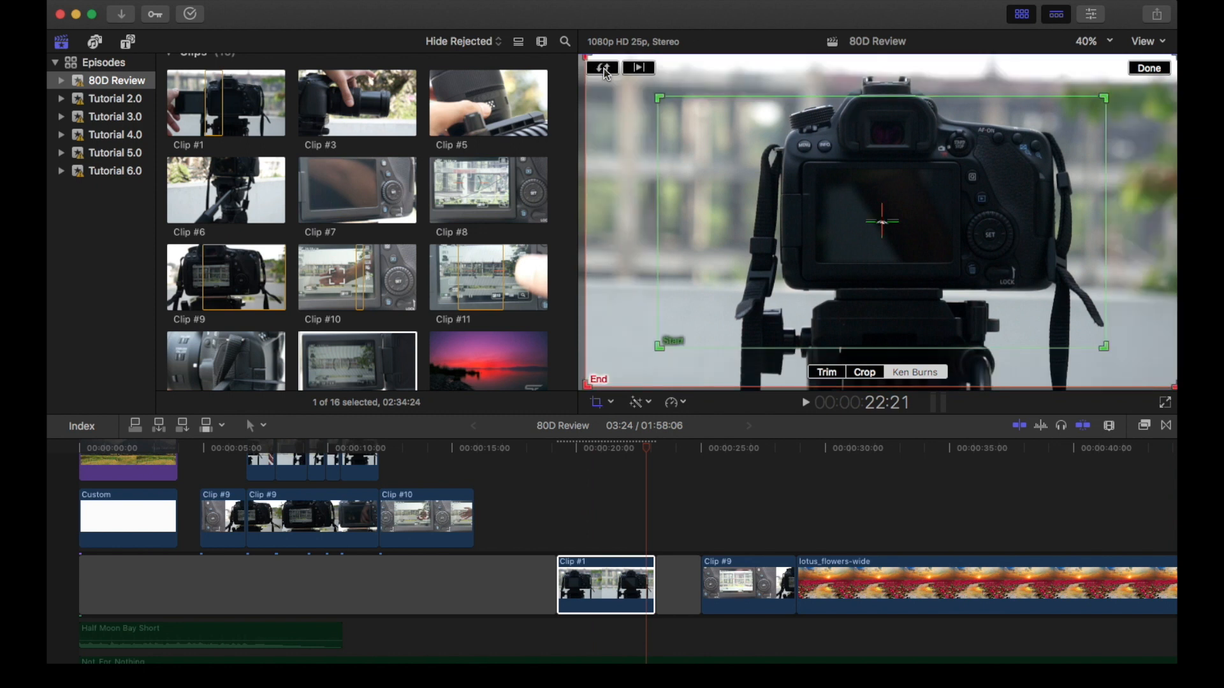
left_click(637, 67)
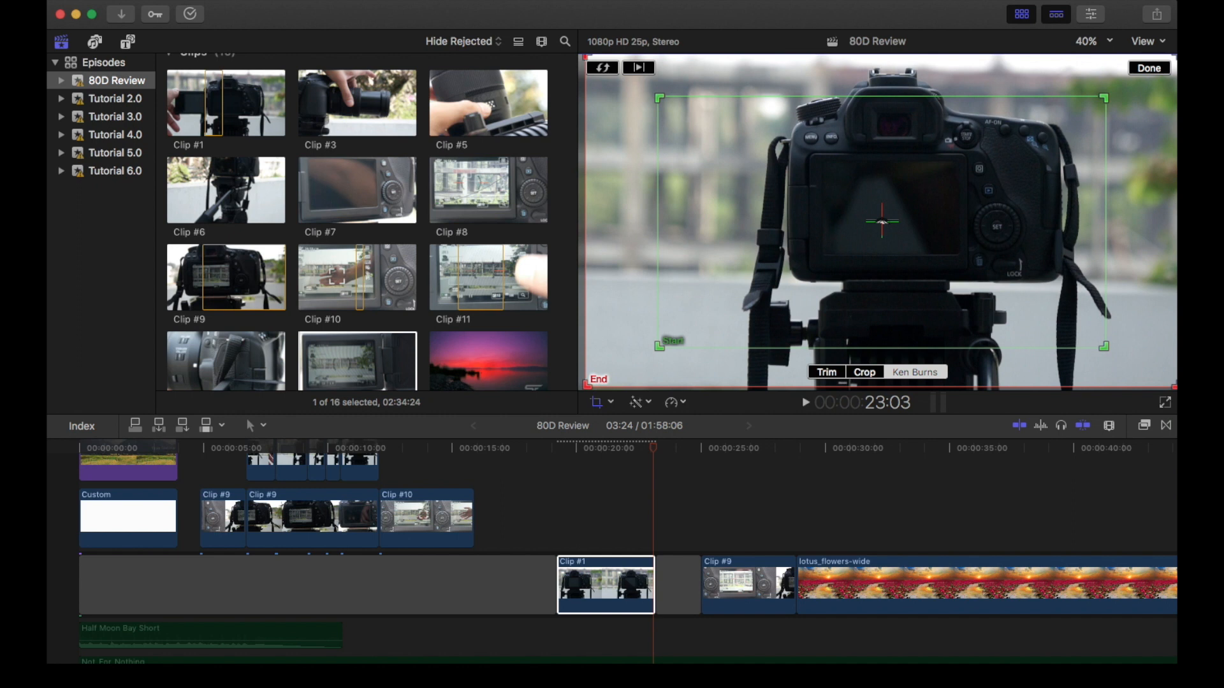
left_click(639, 68)
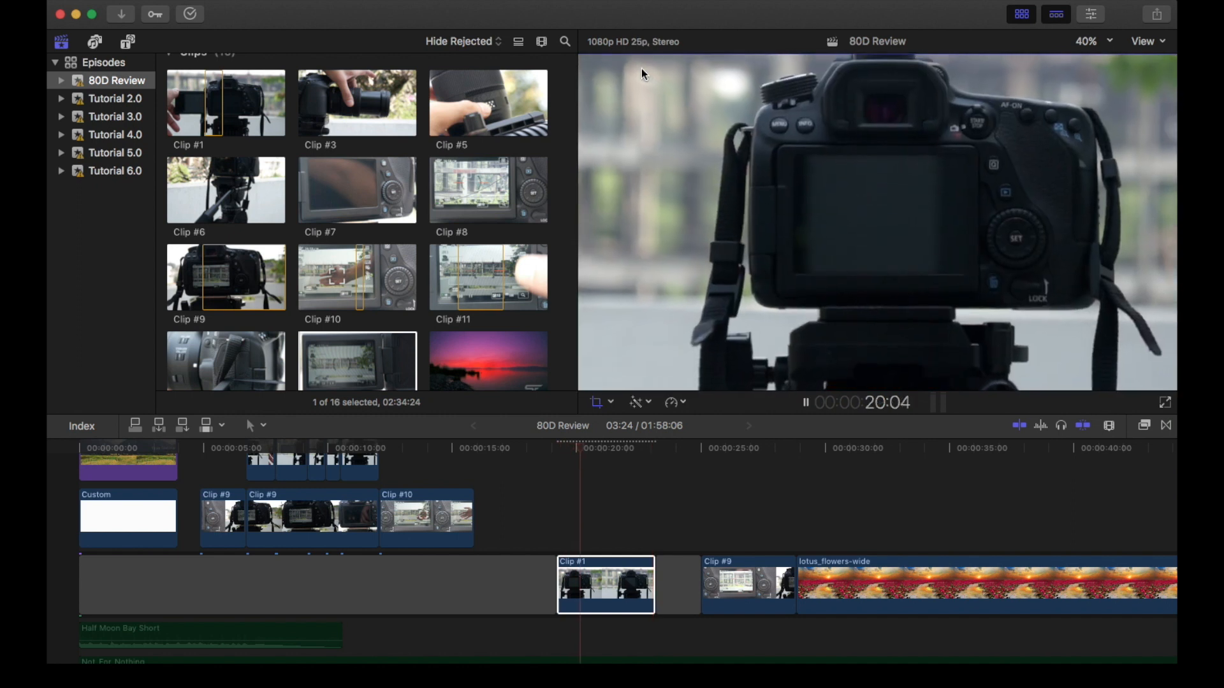
left_click(641, 68)
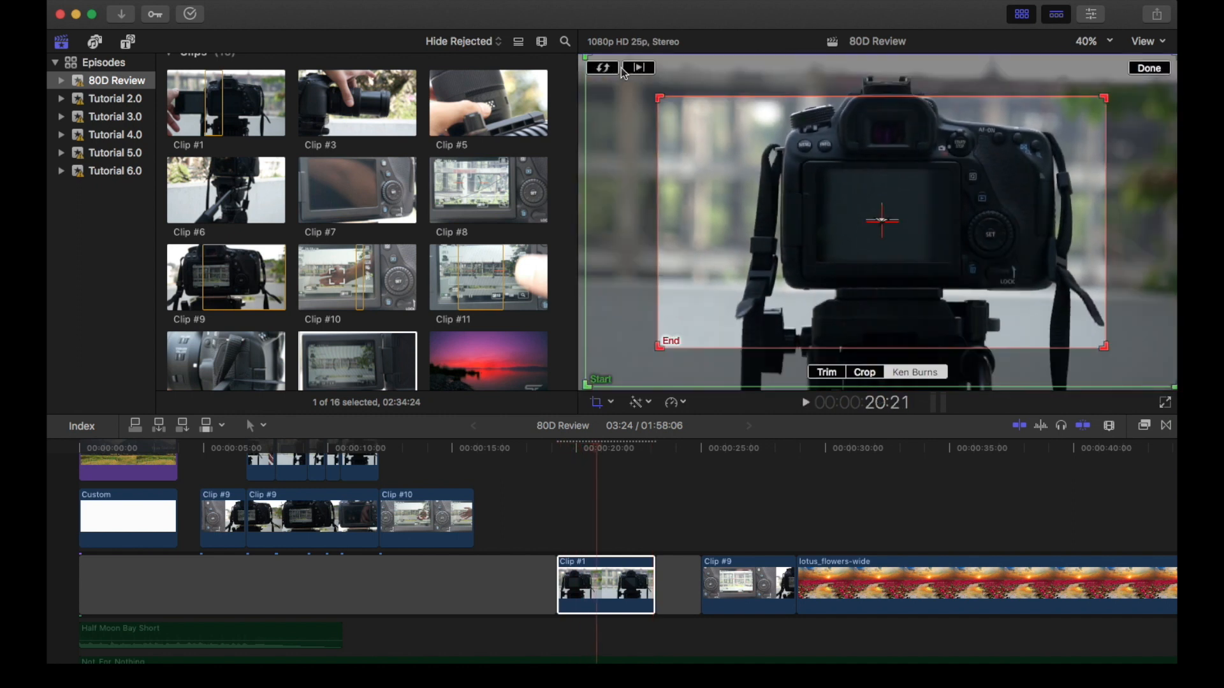
left_click(603, 67)
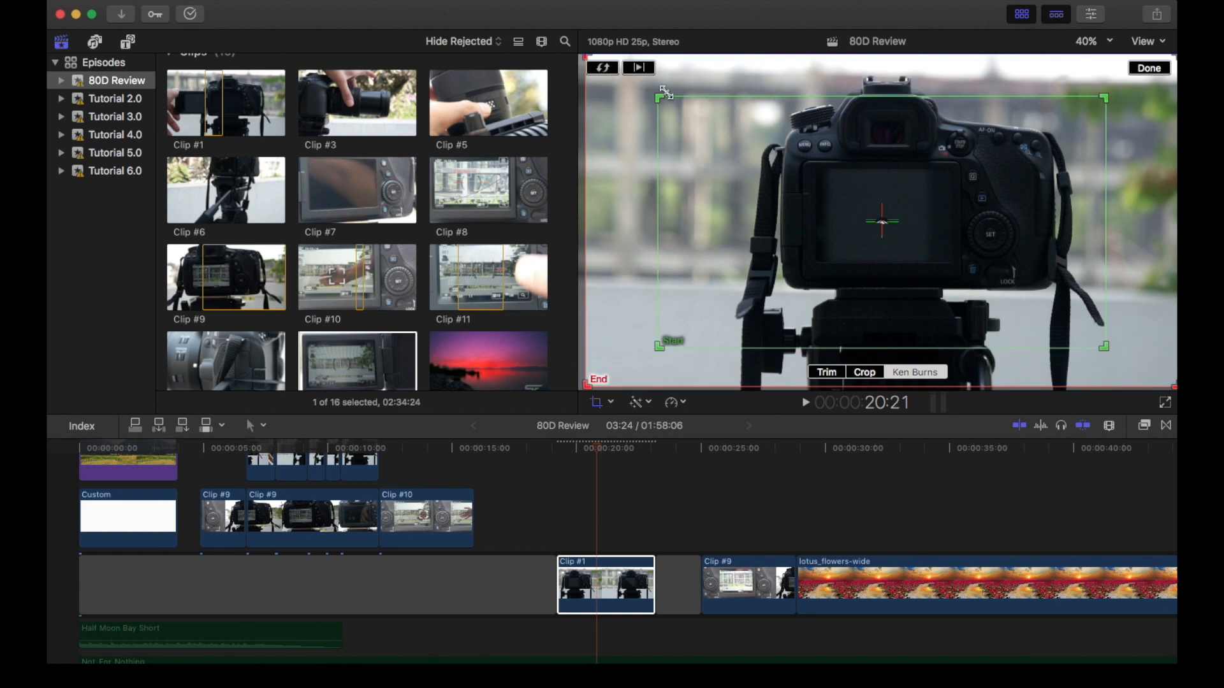
left_click(1151, 68)
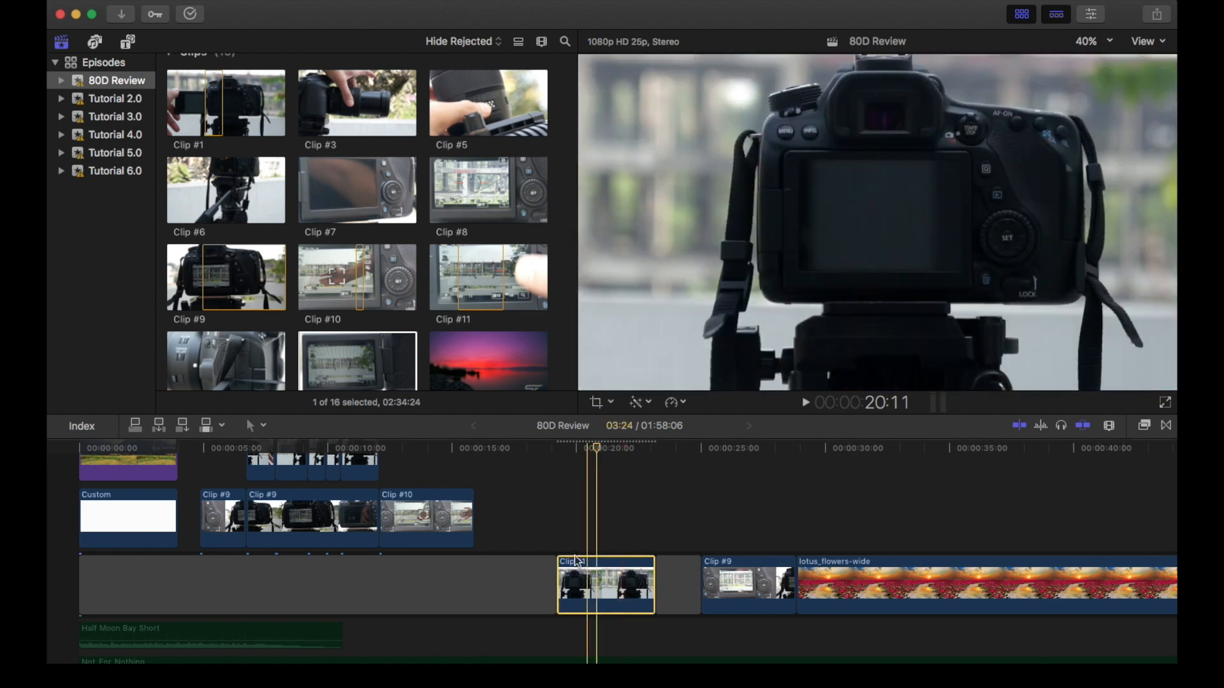
Play back Clip #1 from its start to review the zoom-out.
left_click(560, 549)
key("space")
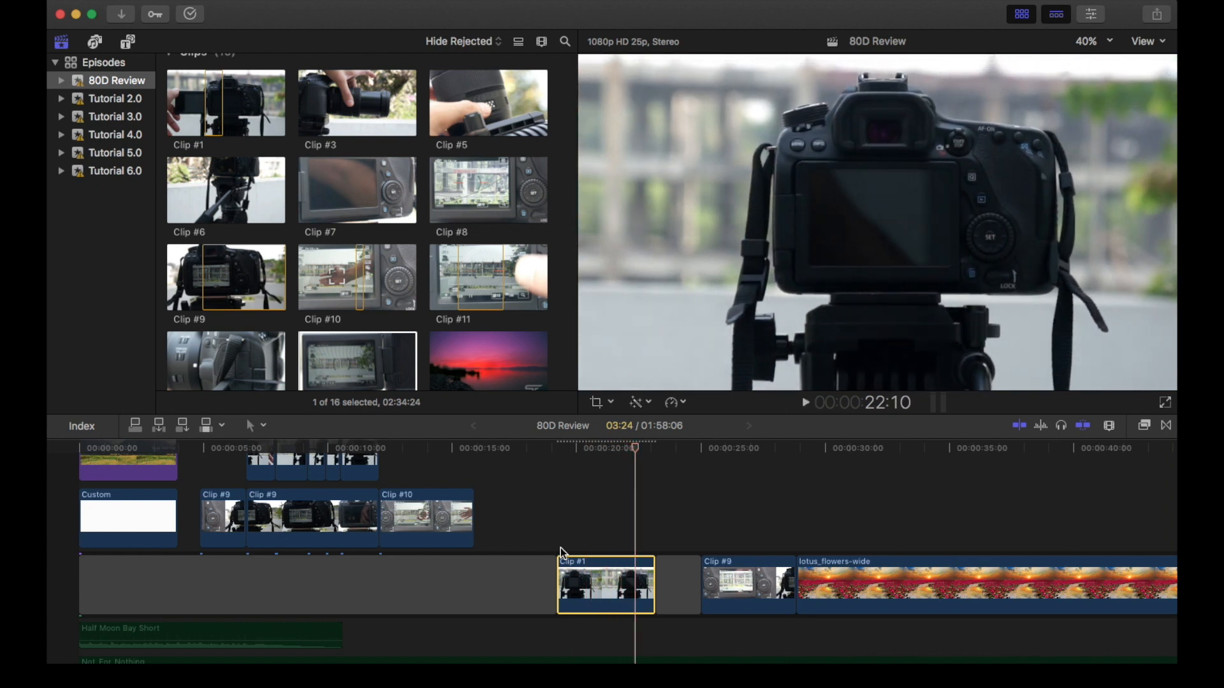
key("space")
With the viewer at 25%, distort lotus_flowers-wide by shifting its right edge outward and moving its right corners to slant that side.
left_click(832, 576)
left_click(601, 405)
left_click(642, 456)
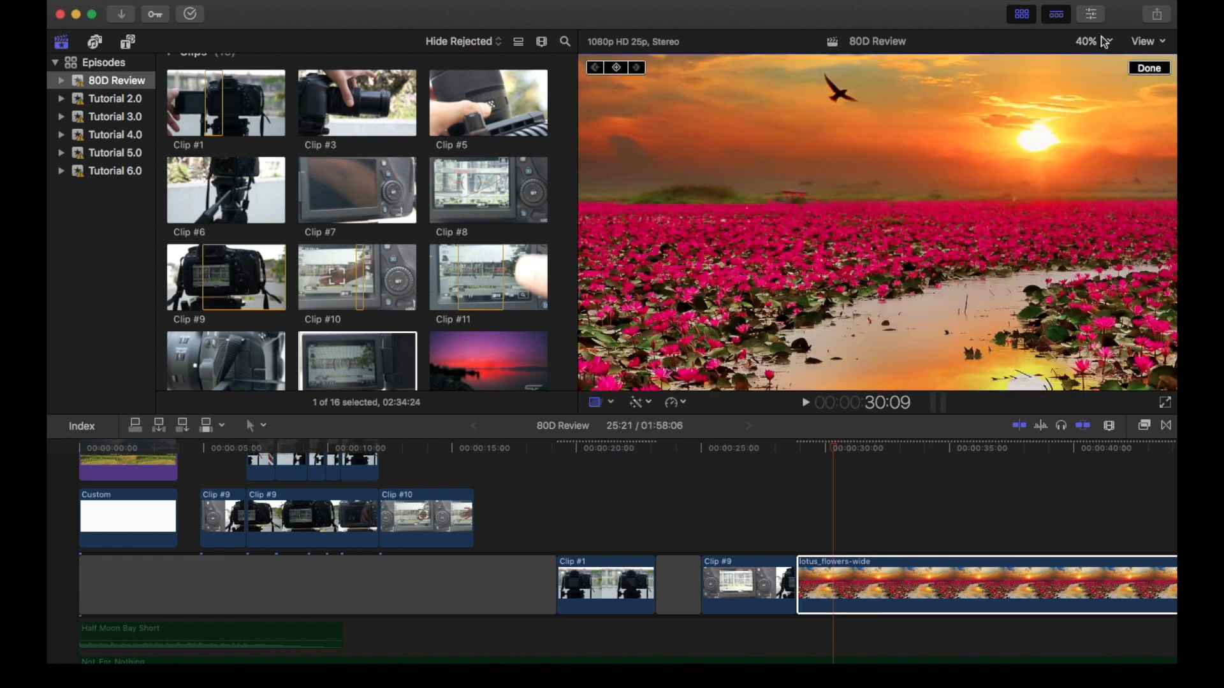
left_click(1113, 42)
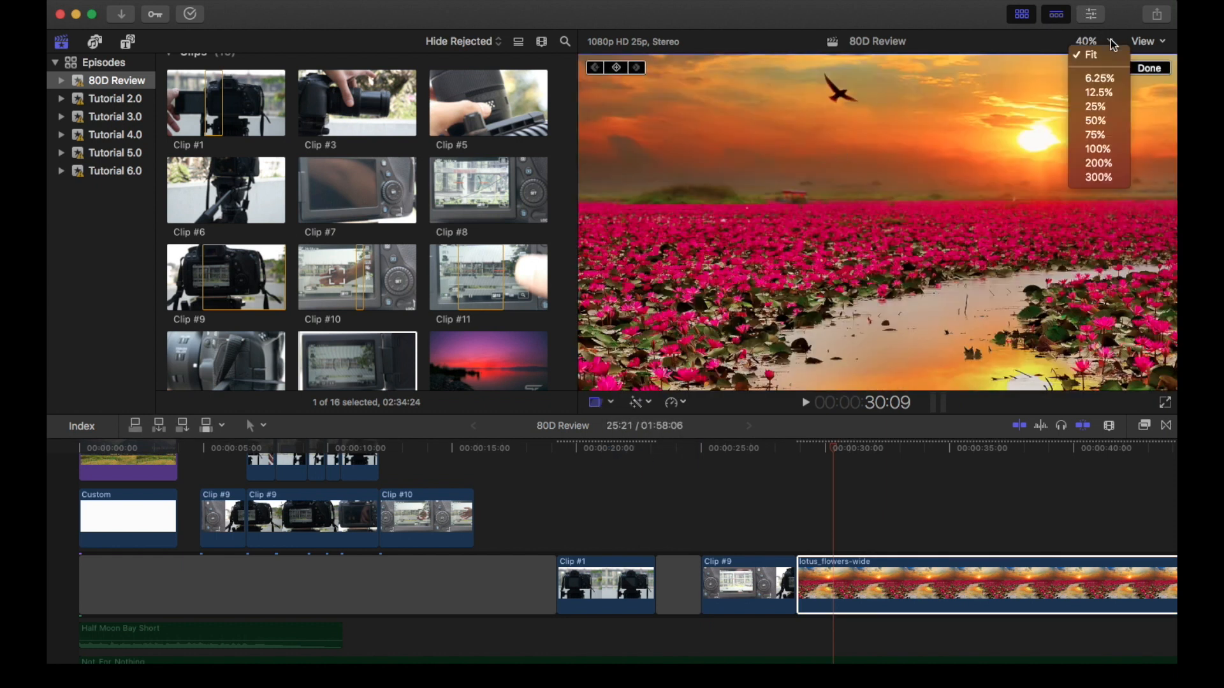
left_click(1119, 107)
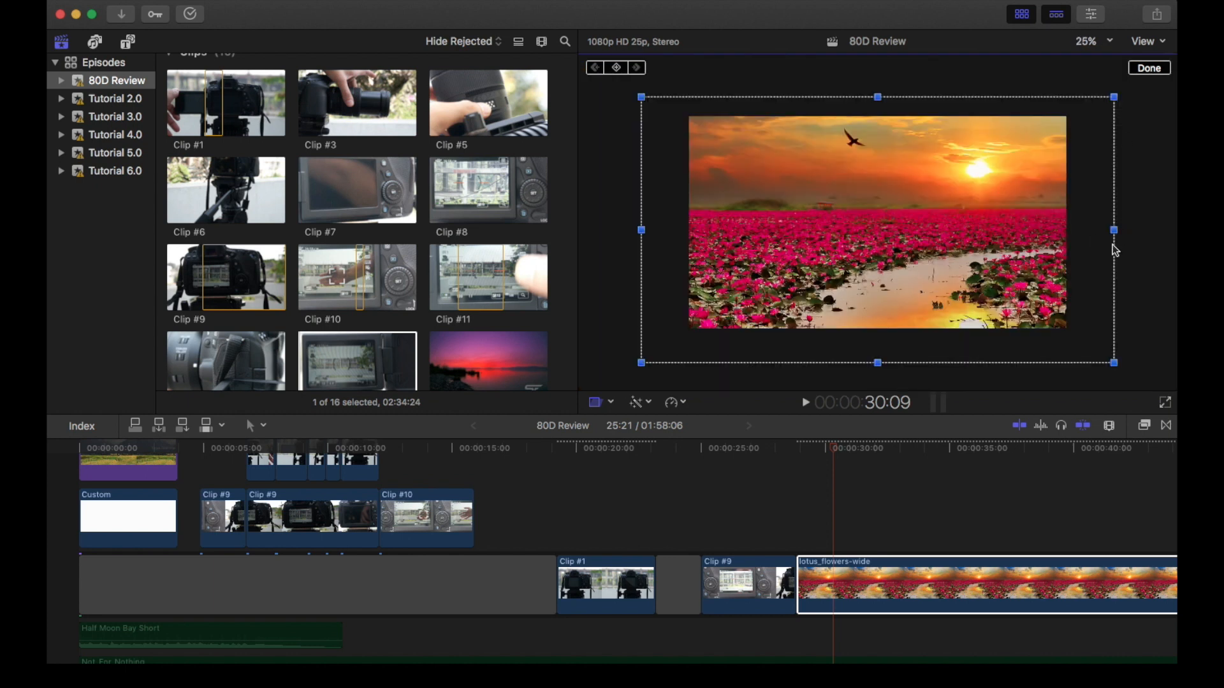
left_click_drag(1117, 368, 1102, 326)
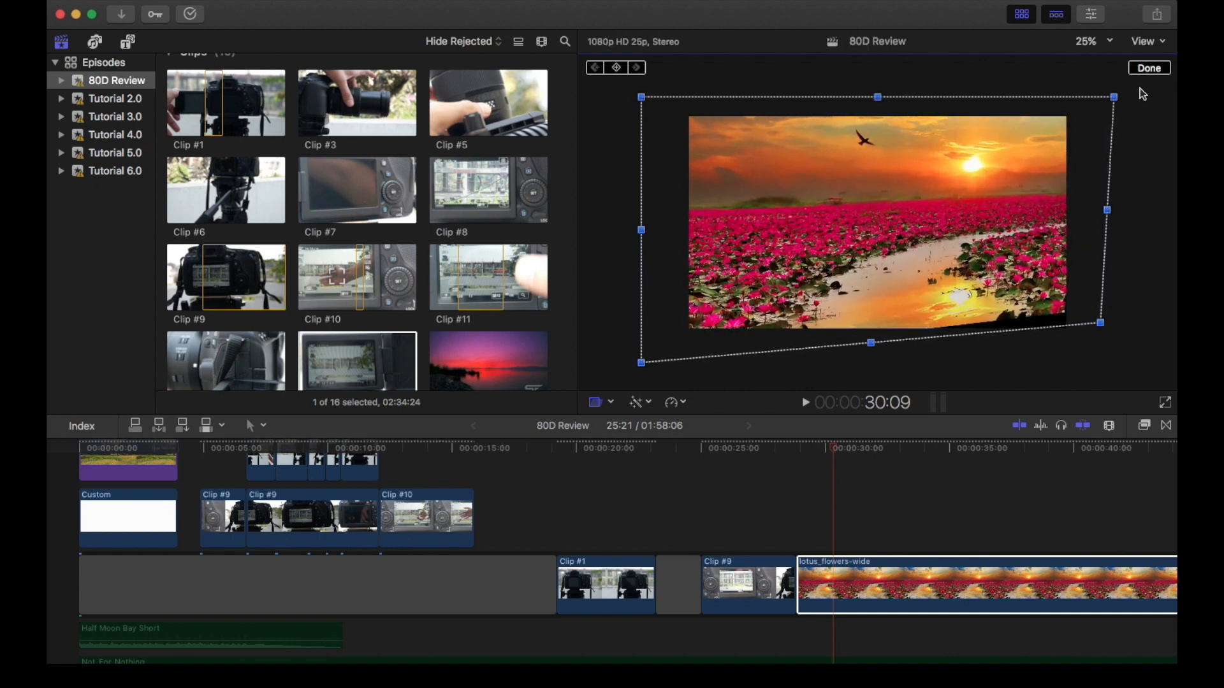
mouse_move(1115, 104)
left_mouse_down()
mouse_move(1079, 104)
mouse_move(1086, 131)
mouse_move(1087, 115)
mouse_move(1103, 131)
mouse_move(1099, 121)
left_mouse_up()
left_click_drag(1104, 224, 1147, 224)
left_click_drag(1146, 122, 1136, 79)
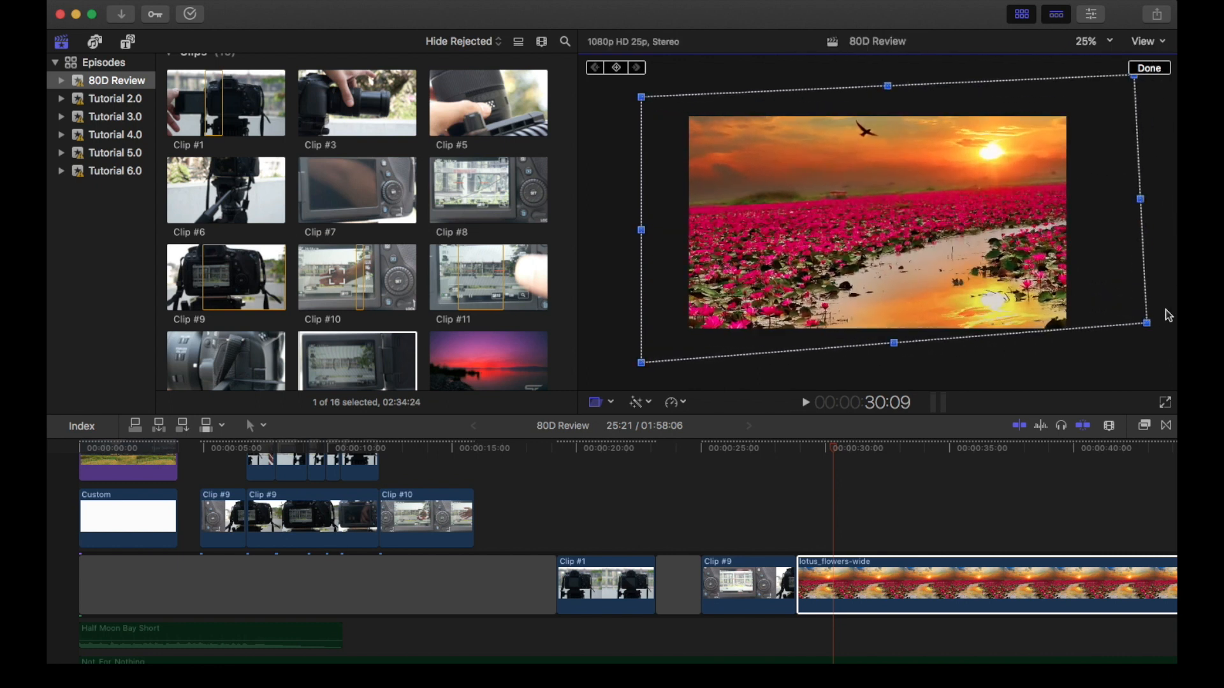
mouse_move(1152, 326)
left_mouse_down()
mouse_move(1158, 390)
mouse_move(1169, 341)
left_mouse_up()
left_click_drag(1135, 85, 1115, 100)
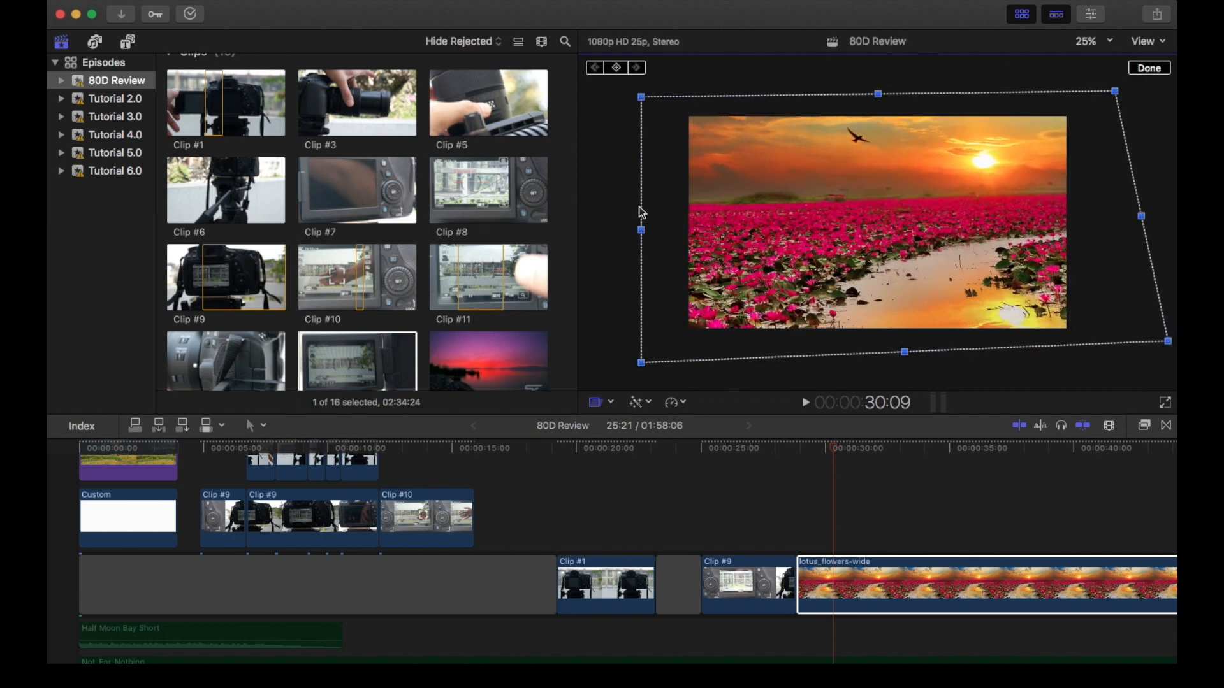
Narrow the distorted lotus_flowers-wide frame by moving its left edge inward, lowering its upper-left corner and pulling both right corners inward.
left_click_drag(644, 232, 684, 219)
left_click_drag(688, 88, 686, 113)
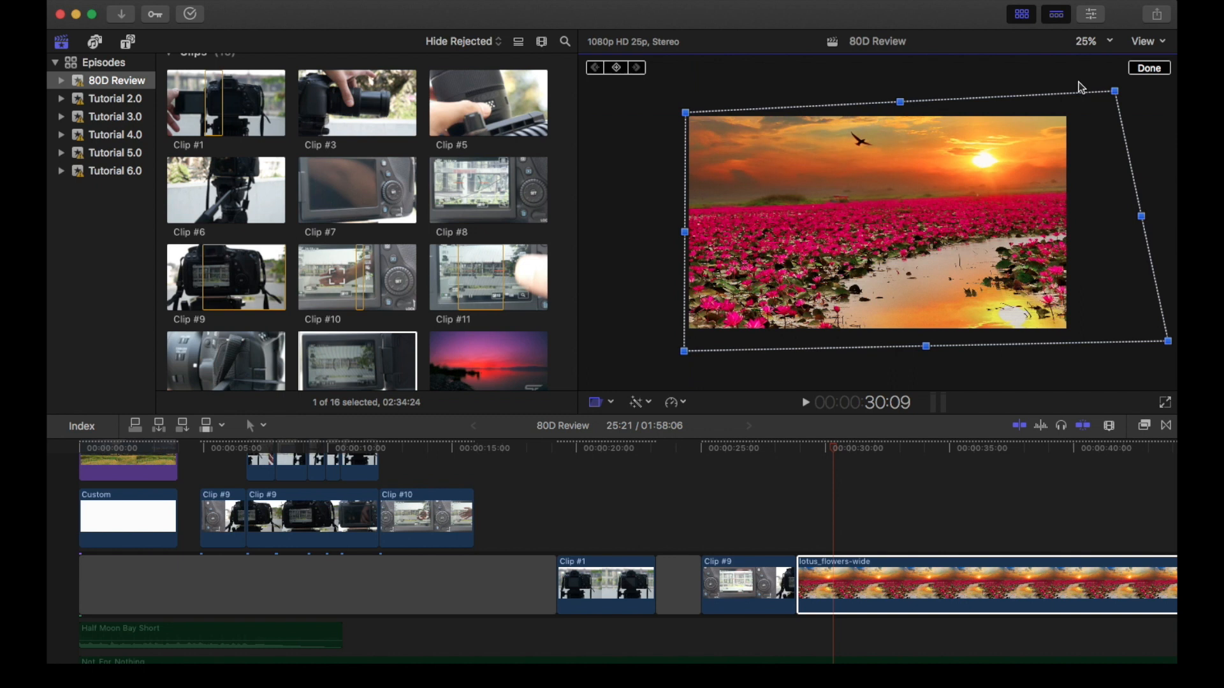
left_click_drag(1117, 93, 1151, 101)
left_click_drag(1171, 348, 1114, 338)
left_click_drag(1153, 109, 1106, 103)
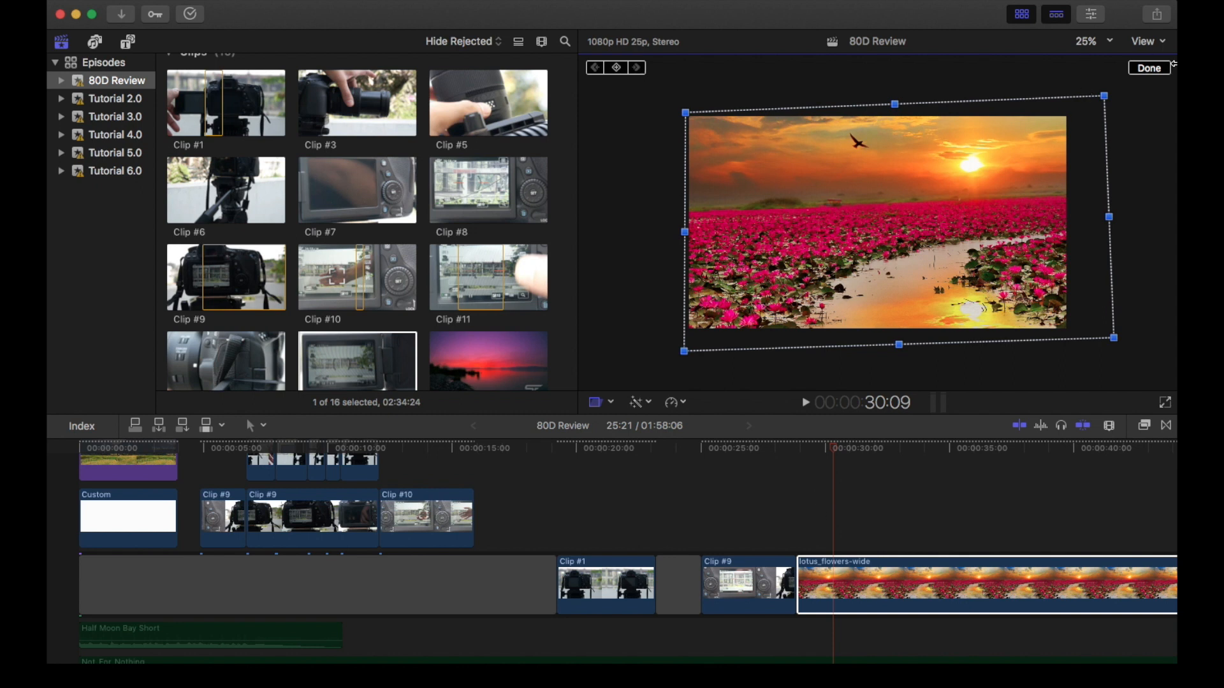
Mirror lotus_flowers-wide by moving the distorted frame's right edge inward and its left edge past it to about X 2217 px, Y 95 px.
left_click_drag(1110, 218, 816, 231)
left_click_drag(690, 238, 1172, 222)
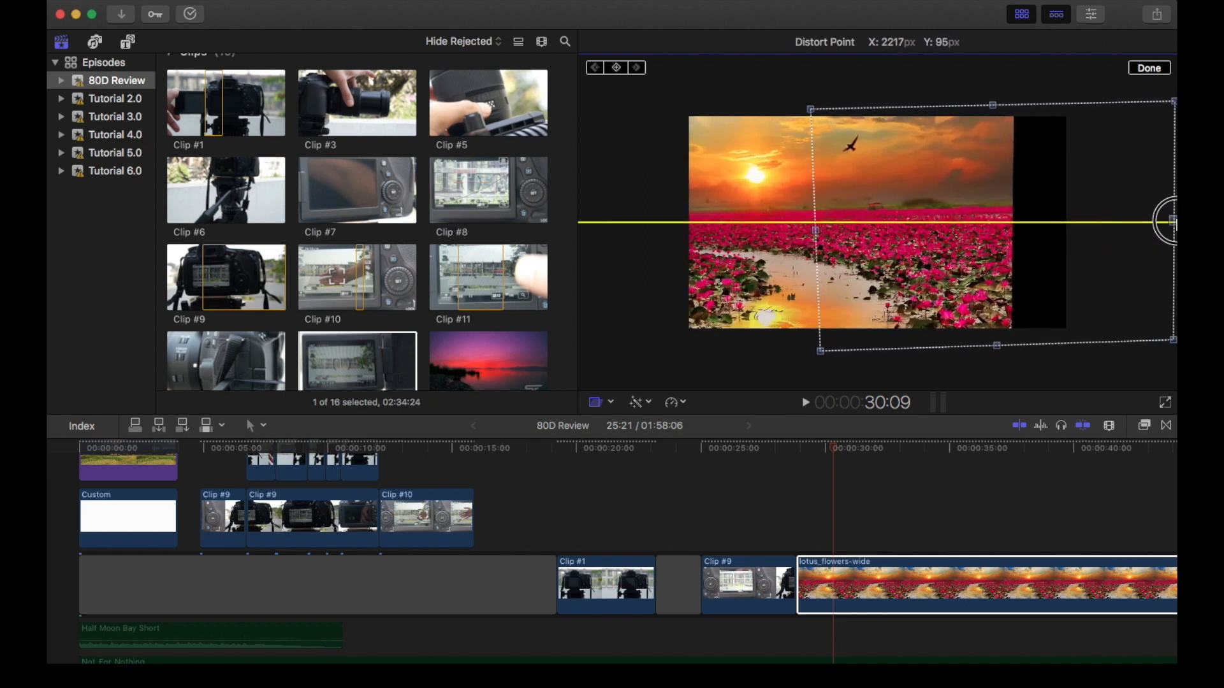
mouse_move(956, 240)
left_mouse_down()
mouse_move(1041, 240)
mouse_move(963, 345)
mouse_move(975, 233)
left_mouse_up()
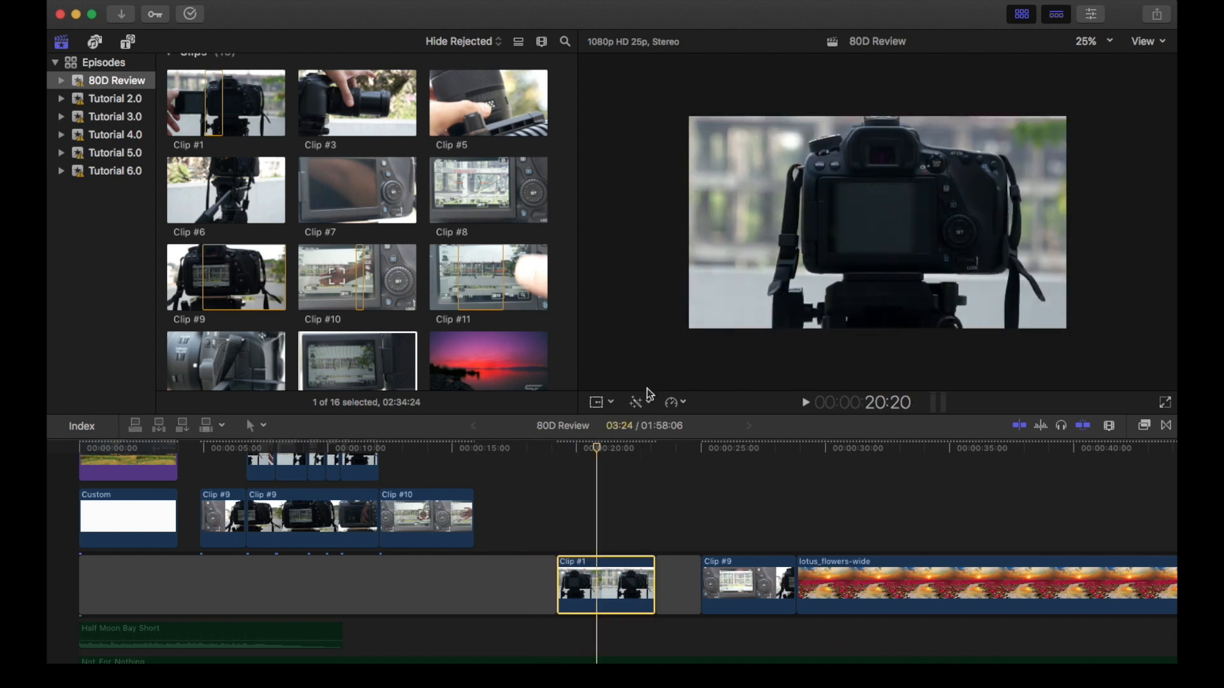
Try mirroring Clip #1 horizontally with Transform at -100% width and 100% height, reposition it over the frame, and undo the changes.
left_click(597, 402)
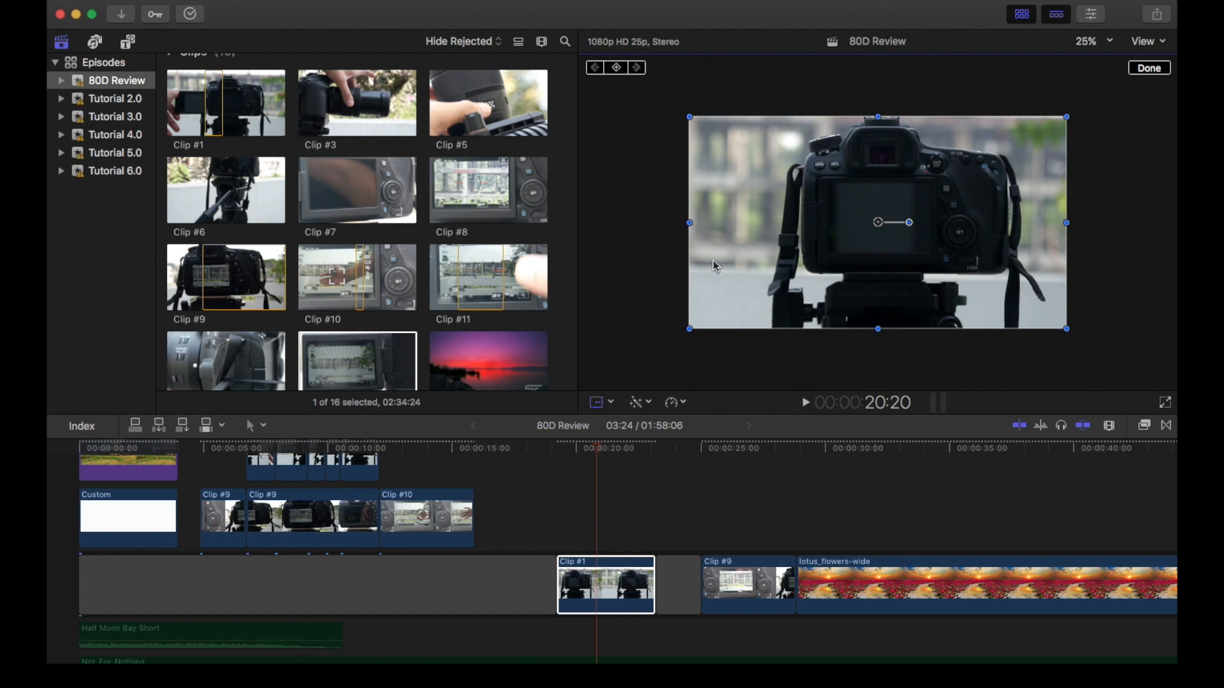
left_click_drag(692, 224, 1065, 224)
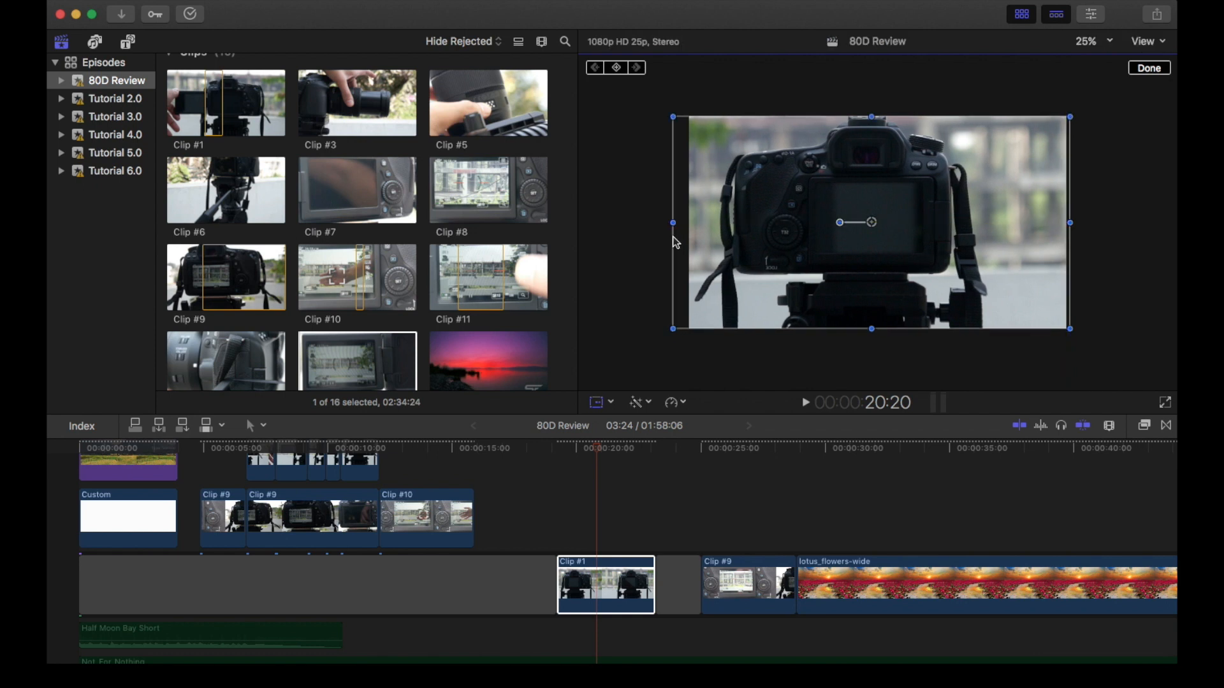
left_click_drag(673, 223, 680, 223)
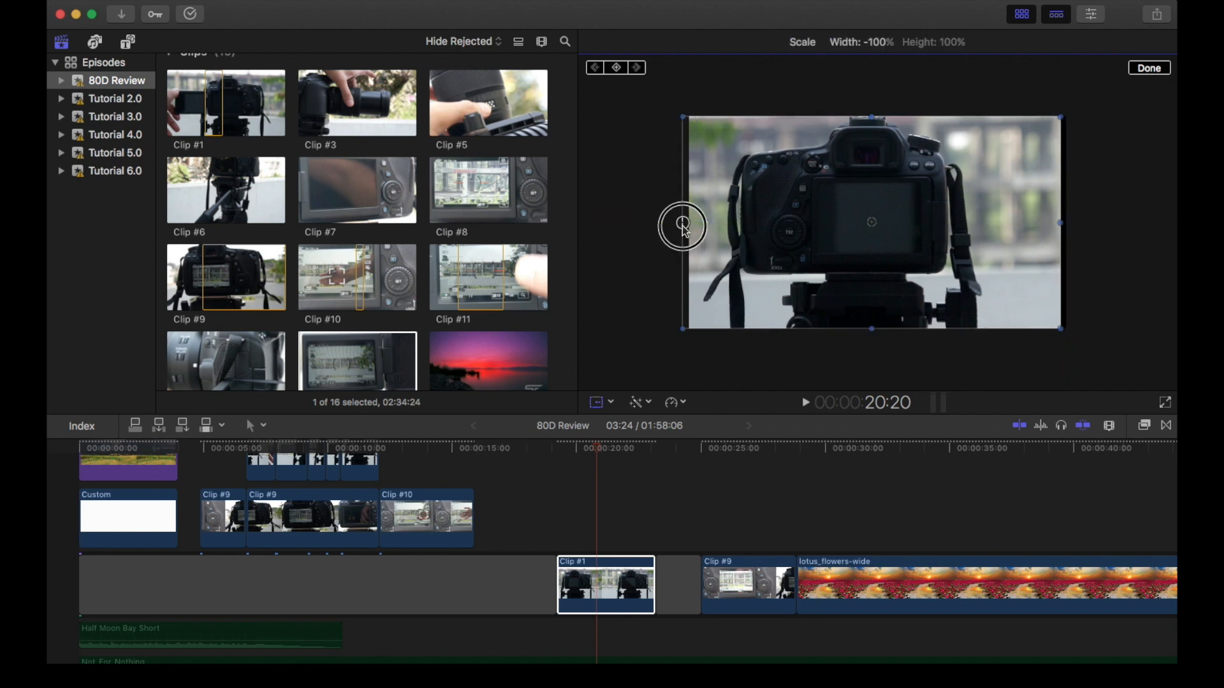
left_click_drag(778, 238, 785, 238)
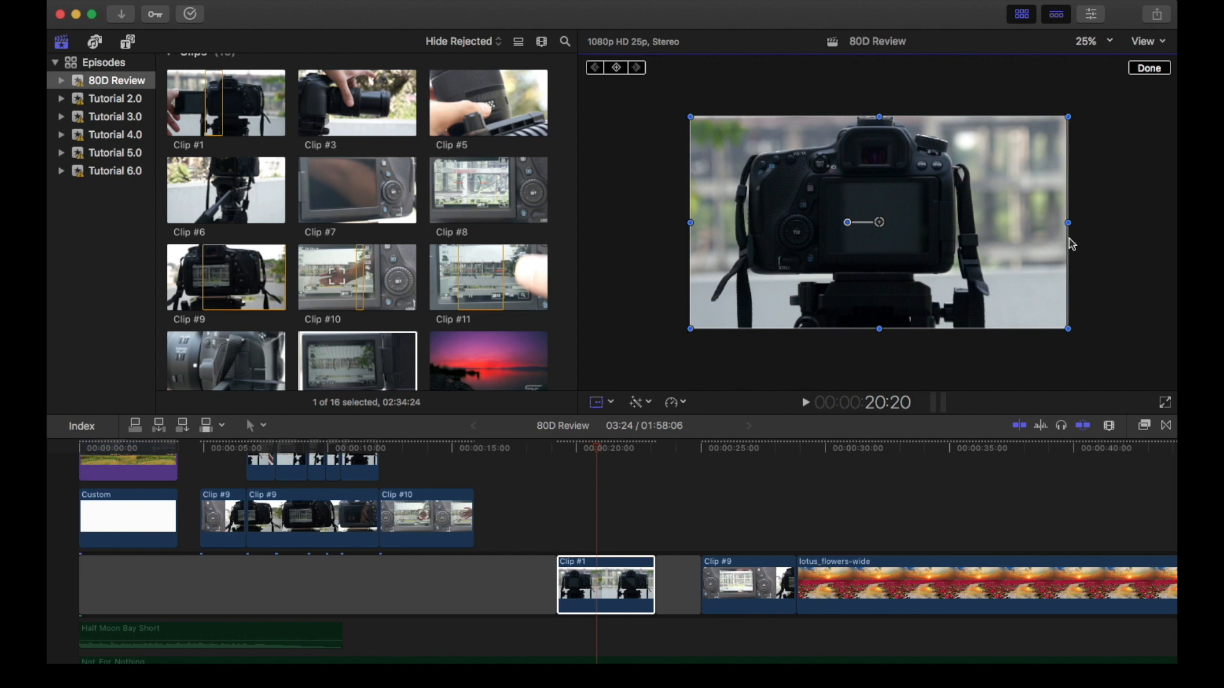
left_click_drag(1069, 238, 1072, 244)
key("super+z")
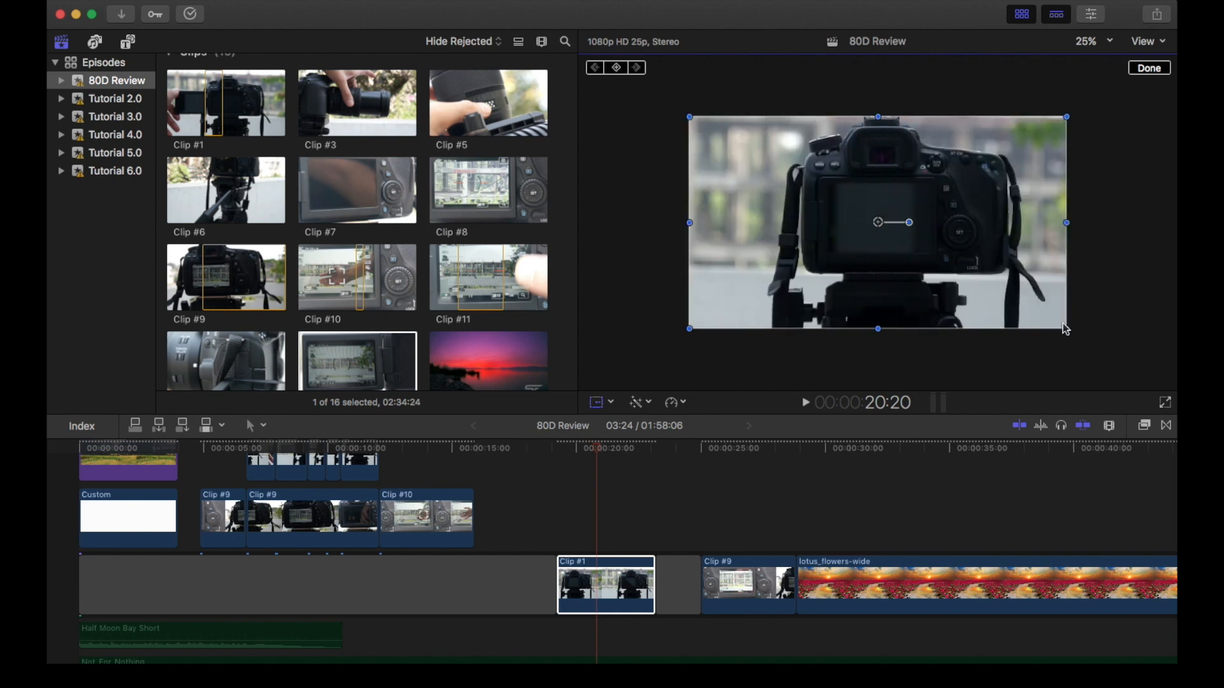
Flip Clip #1 both horizontally and vertically by scaling its lower-right corner past the opposite corner, and finish the transform.
left_click_drag(1065, 330, 693, 116)
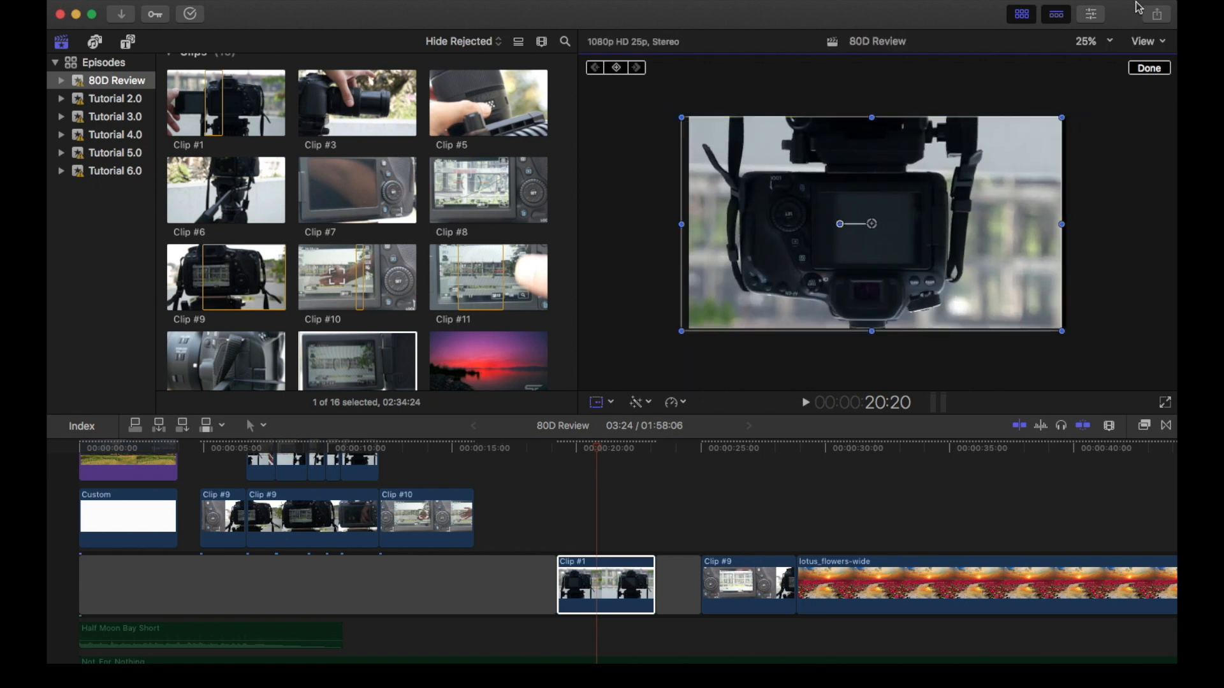
left_click(1151, 69)
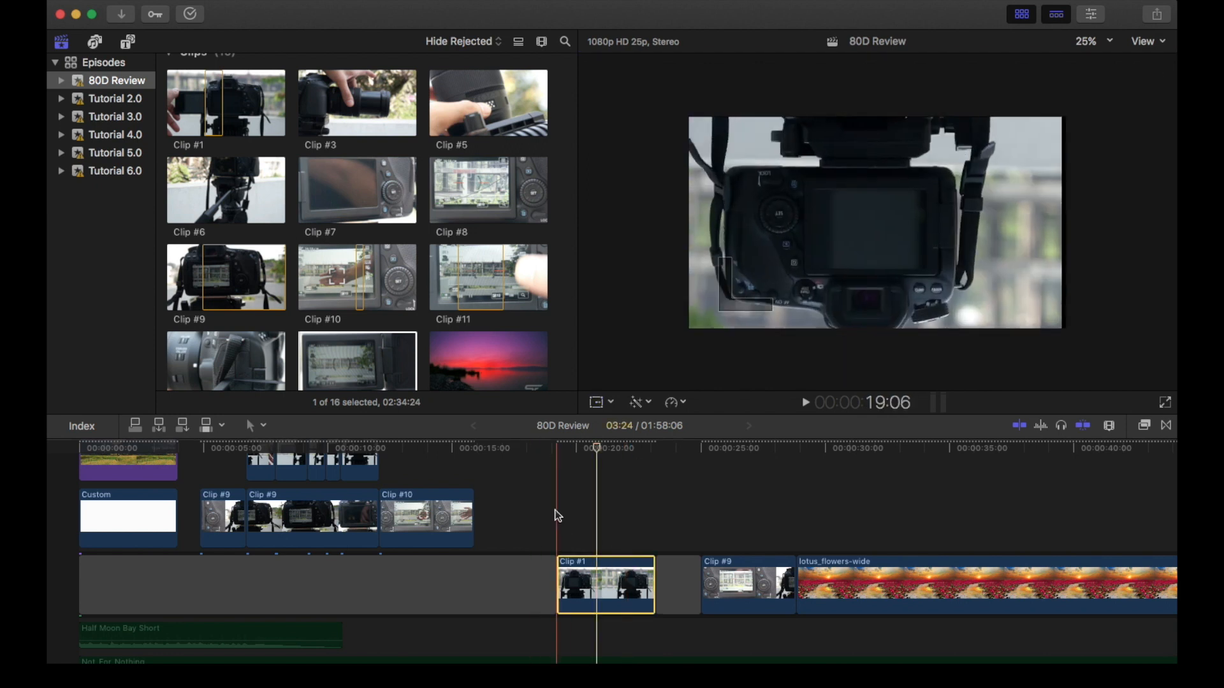
left_click(596, 403)
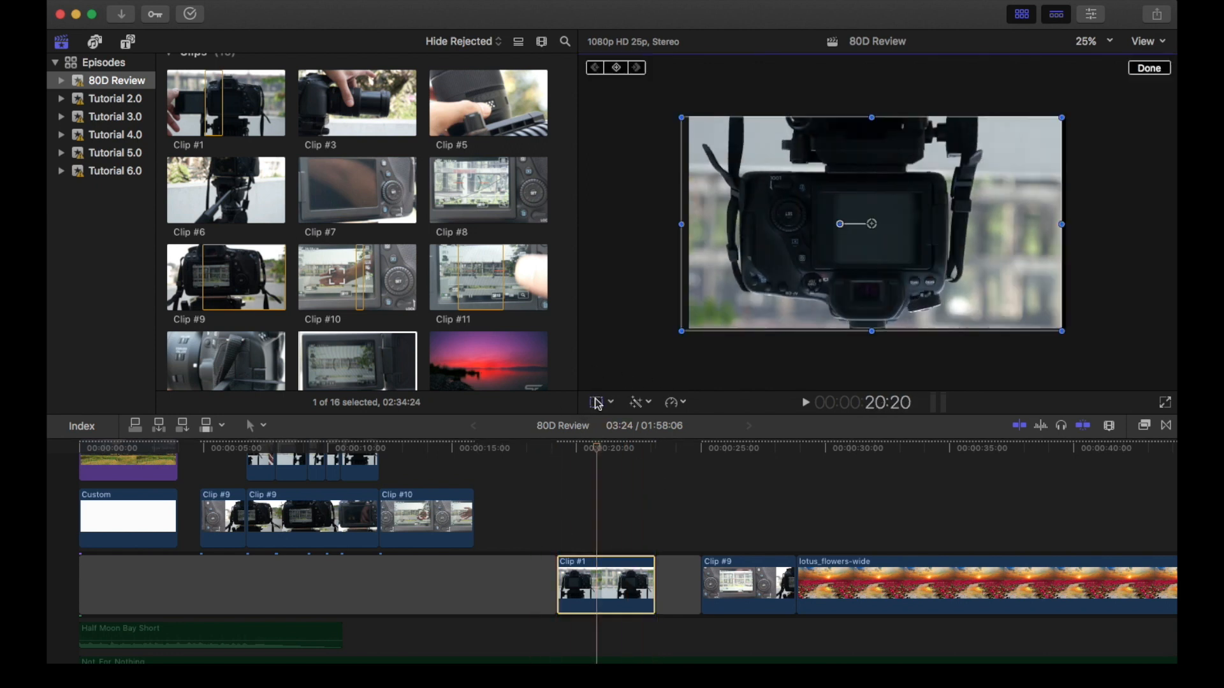
left_click(1160, 67)
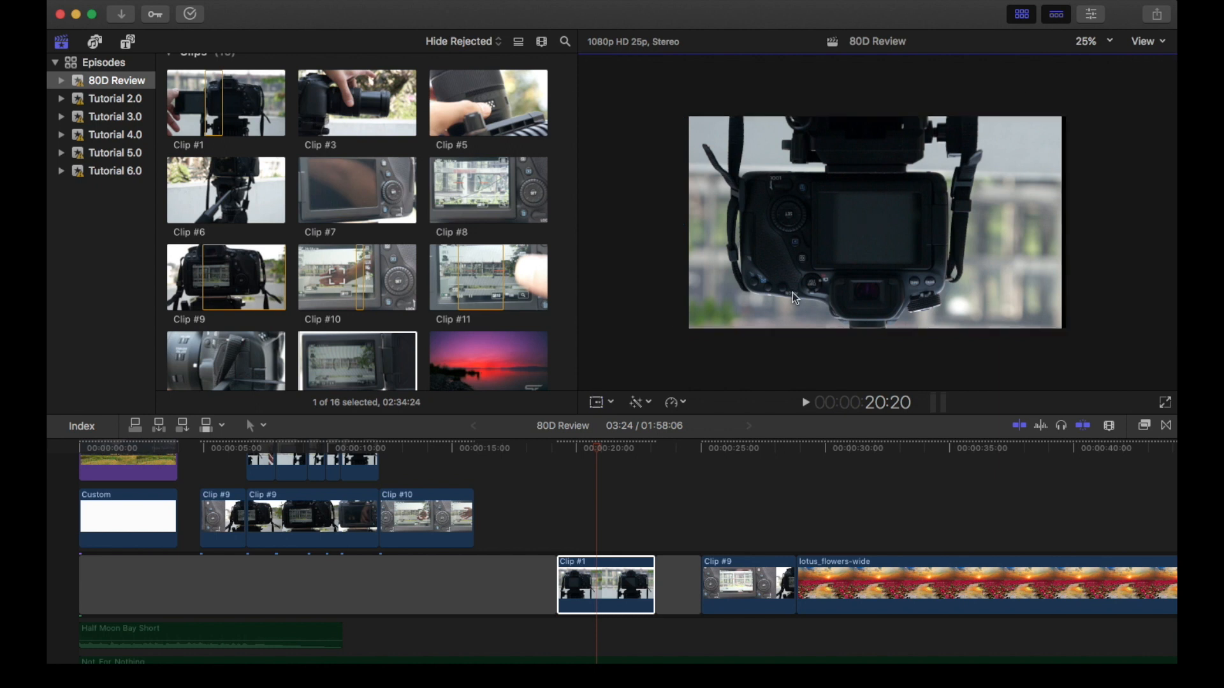